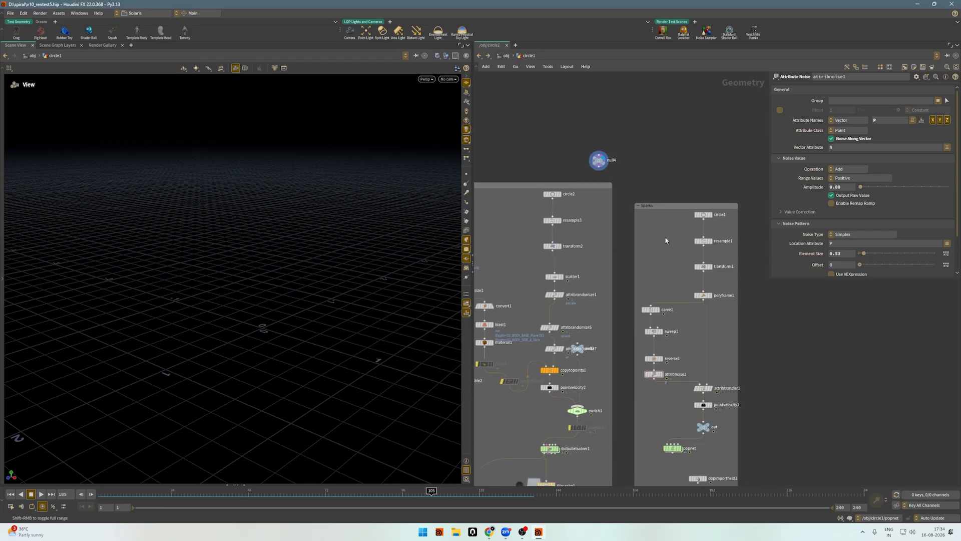
Display the circle1 node of the Sparks network and then resample1, with the curve's points shown.
{"action": "scroll", "coordinate": [722, 237], "scroll_direction": "up", "scroll_amount": 4}
{"action": "middle_click_drag", "start_coordinate": [720, 236], "coordinate": [651, 221]}
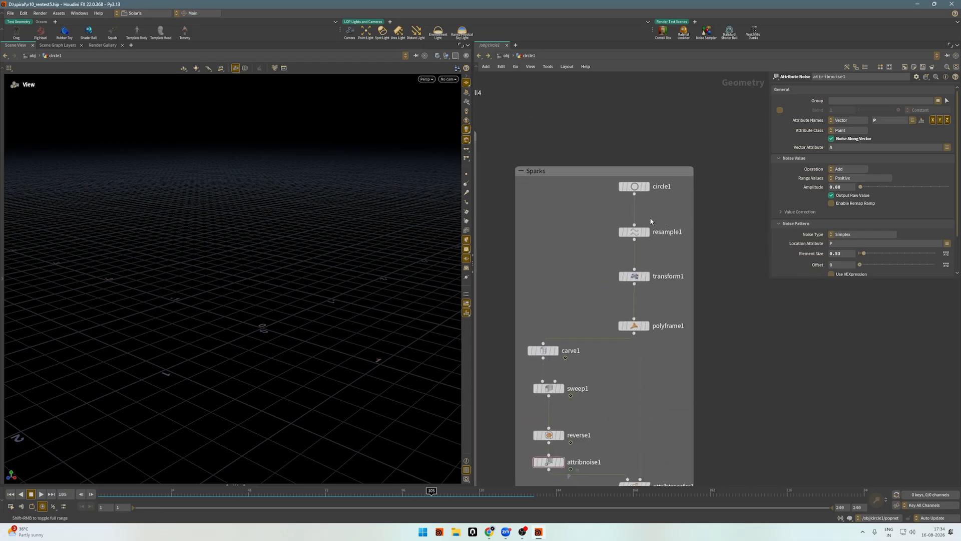
{"action": "left_click_drag", "start_coordinate": [661, 220], "coordinate": [602, 183]}
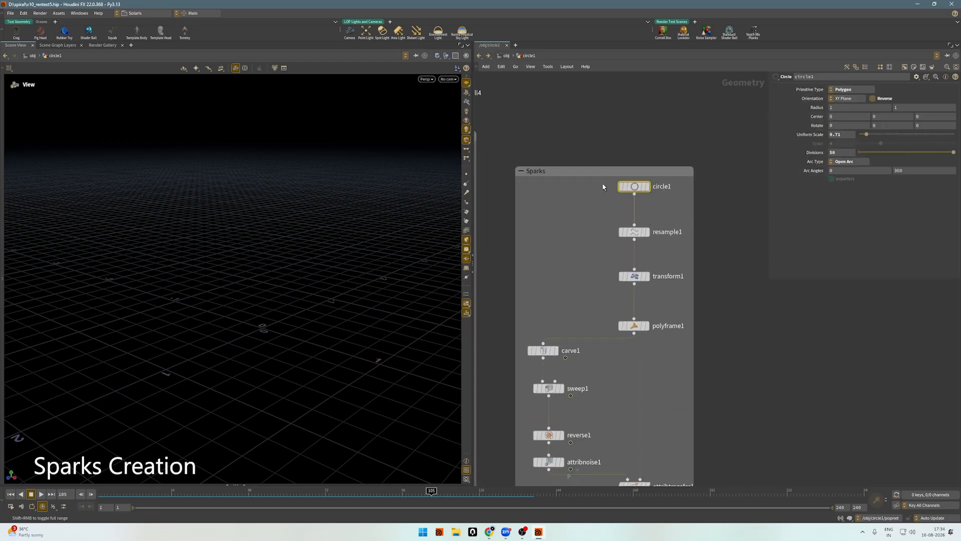
{"action": "key", "text": "r"}
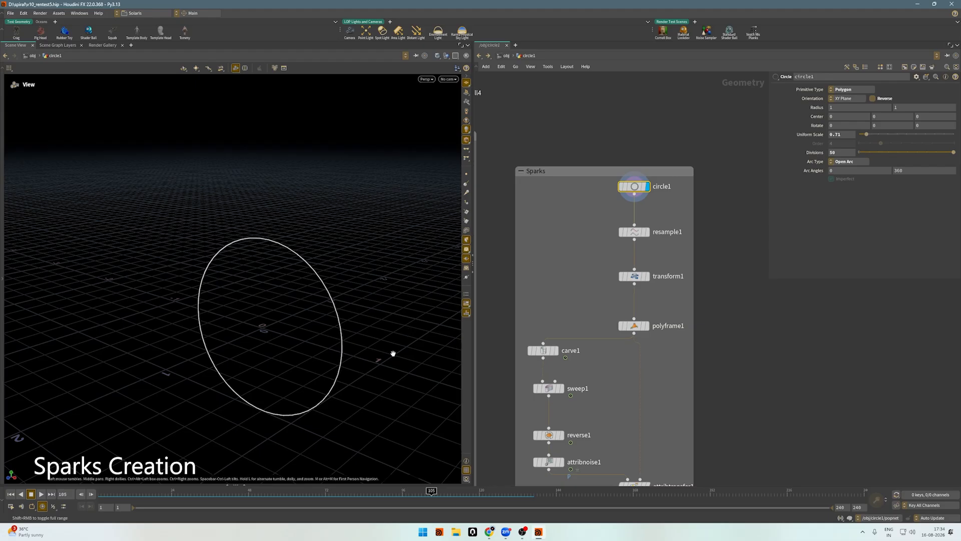
{"action": "left_click", "coordinate": [634, 232]}
{"action": "key", "text": "r"}
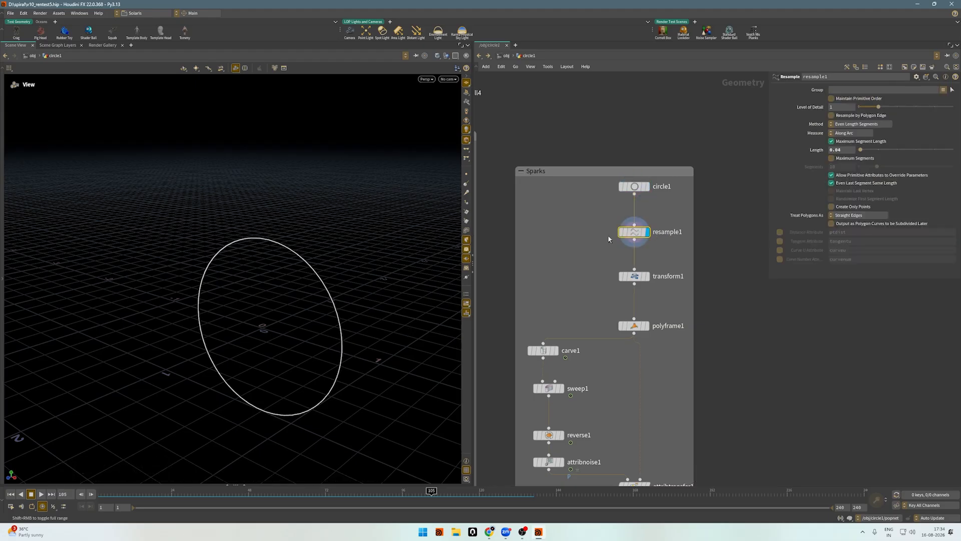
{"action": "left_click_drag", "start_coordinate": [275, 349], "coordinate": [263, 295]}
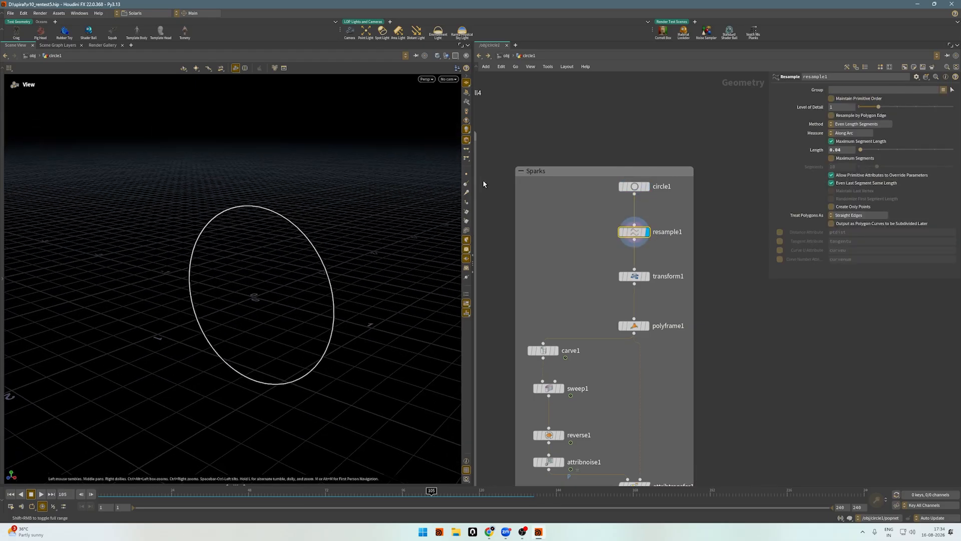
Display the transform1 node to examine how the circle is moved relative to the ground grid.
{"action": "left_click", "coordinate": [671, 276]}
{"action": "key", "text": "r"}
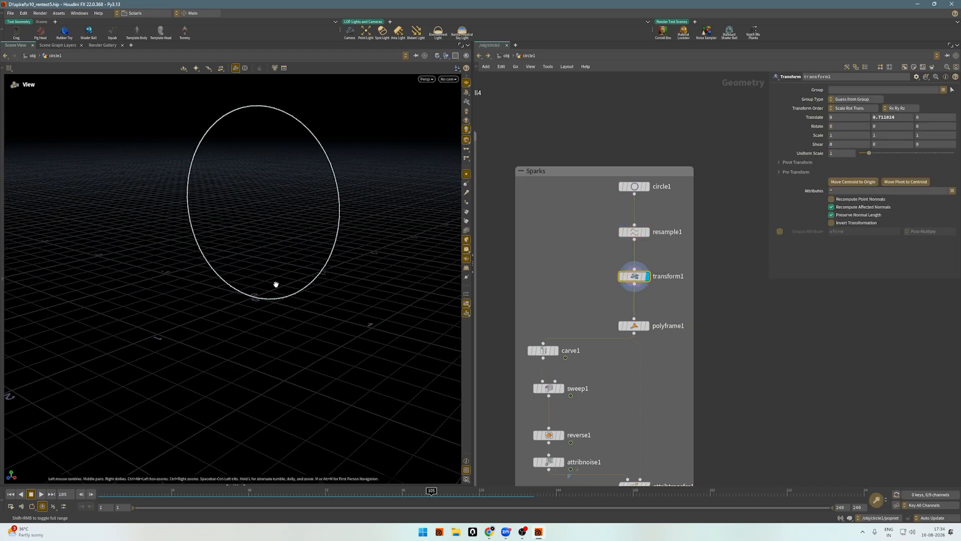
{"action": "left_click_drag", "start_coordinate": [276, 285], "coordinate": [215, 344]}
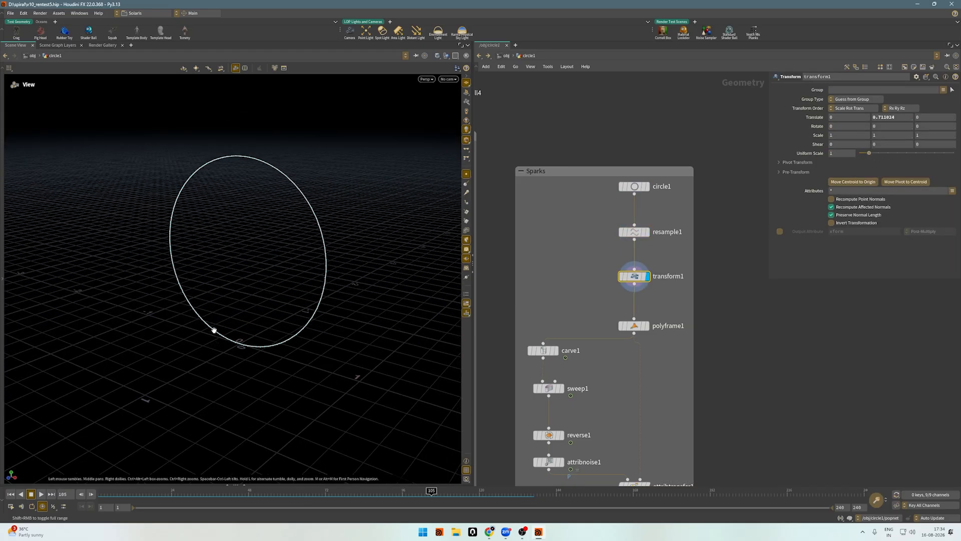
{"action": "scroll", "coordinate": [673, 271], "scroll_direction": "up", "scroll_amount": 3}
Display the polyframe1 node and check its Style and Tangent Name settings.
{"action": "left_click", "coordinate": [618, 350]}
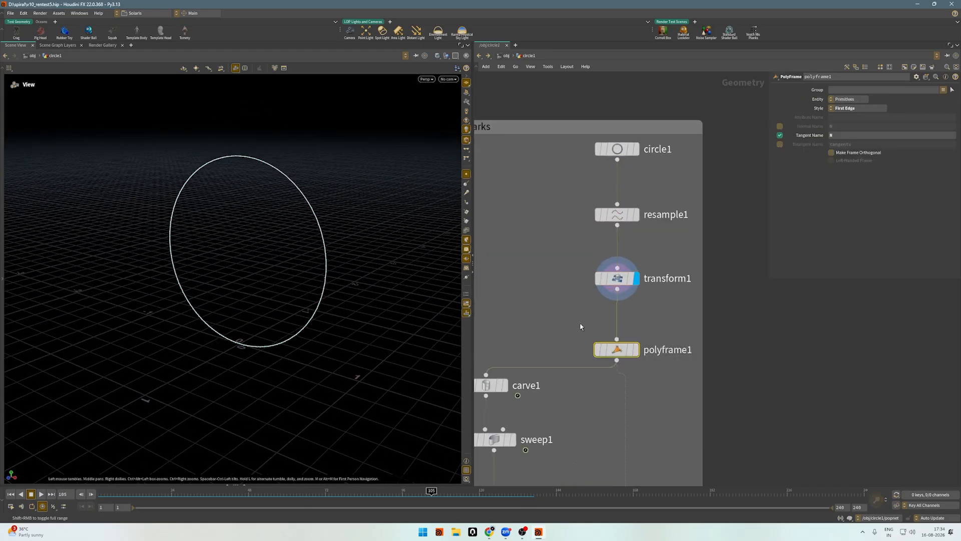
{"action": "key", "text": "r"}
{"action": "scroll", "coordinate": [581, 311], "scroll_direction": "down", "scroll_amount": 3}
{"action": "middle_click_drag", "start_coordinate": [584, 306], "coordinate": [623, 252]}
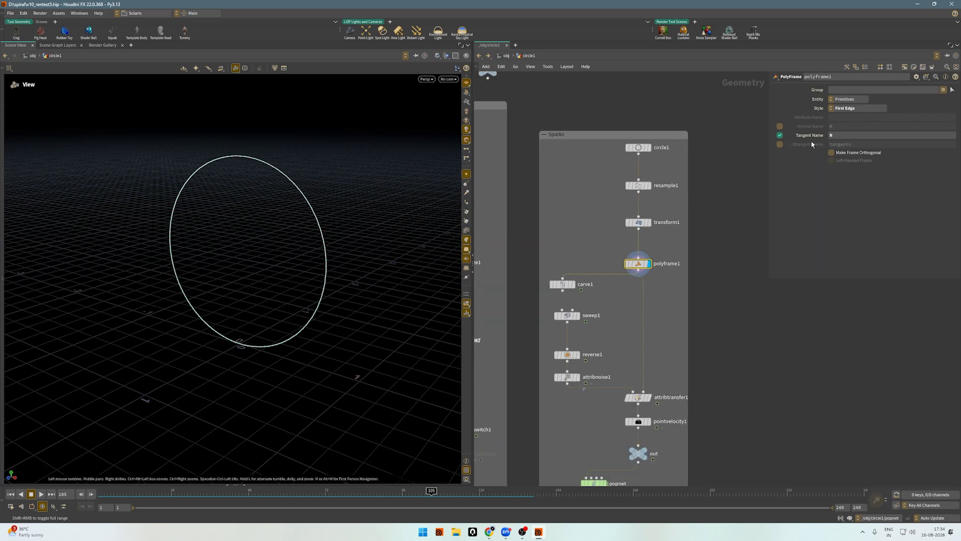
{"action": "left_click", "coordinate": [847, 135]}
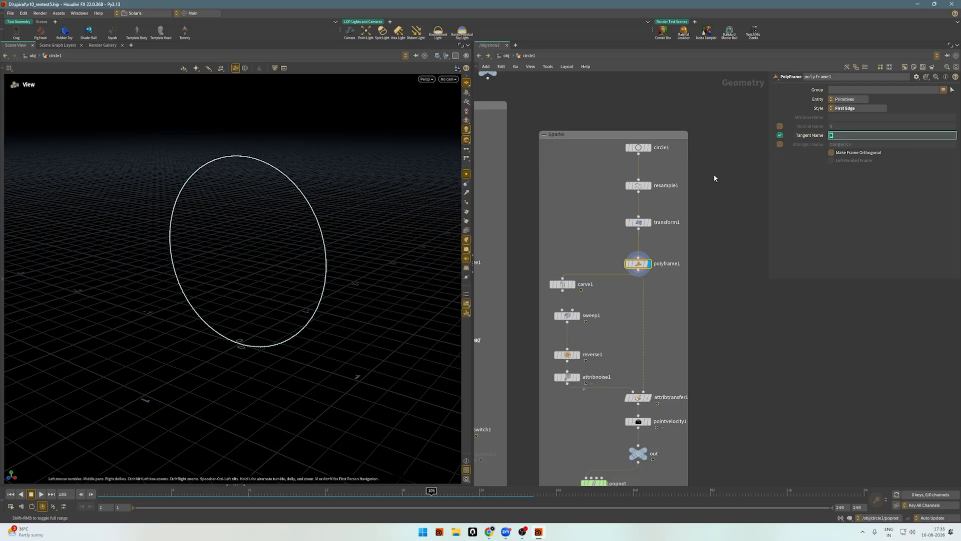
Display the carve1 node and scrub through its First U keyframes to frame 26.
{"action": "middle_click_drag", "start_coordinate": [474, 330], "coordinate": [546, 284]}
{"action": "left_click", "coordinate": [633, 237]}
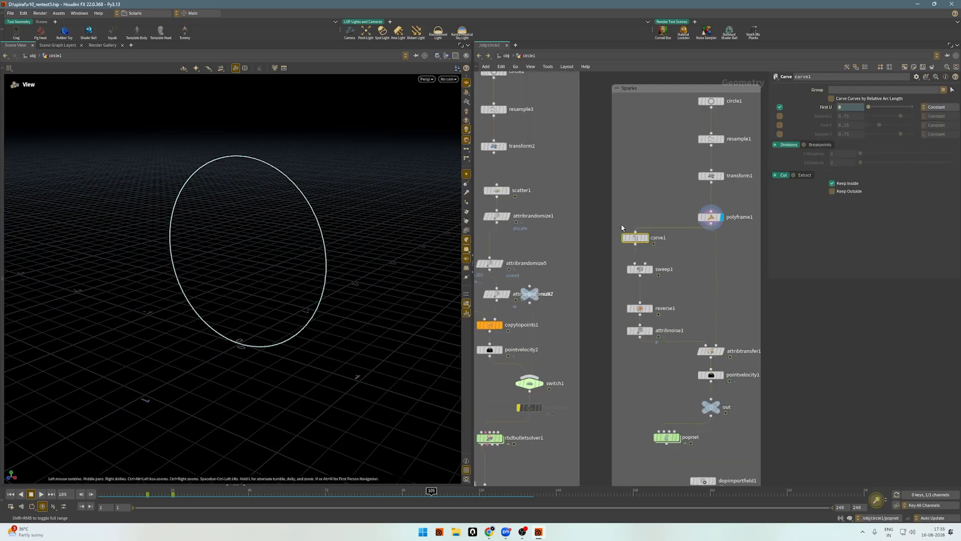
{"action": "left_click", "coordinate": [646, 237]}
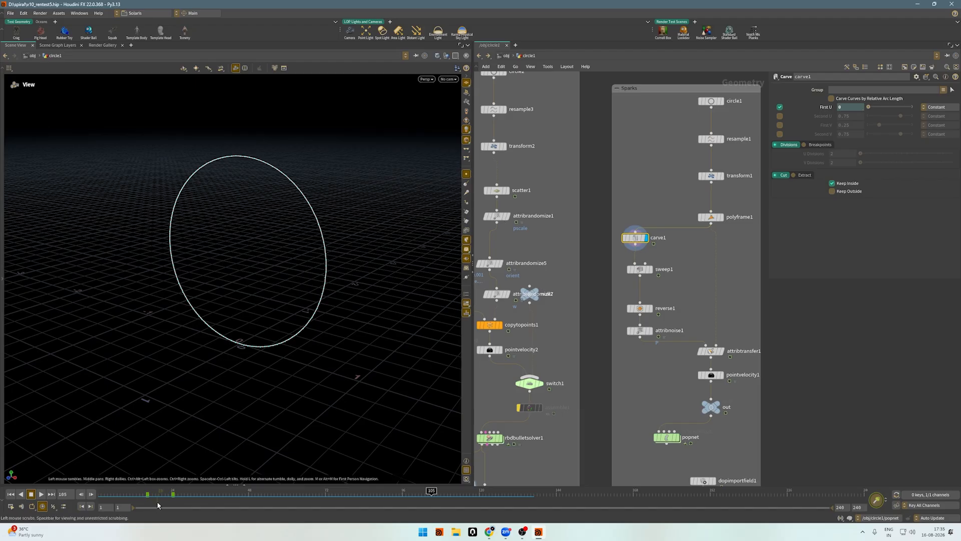
{"action": "mouse_move", "coordinate": [164, 498]}
{"action": "left_mouse_down"}
{"action": "mouse_move", "coordinate": [120, 498]}
{"action": "mouse_move", "coordinate": [188, 498]}
{"action": "mouse_move", "coordinate": [146, 498]}
{"action": "mouse_move", "coordinate": [179, 497]}
{"action": "left_mouse_up"}
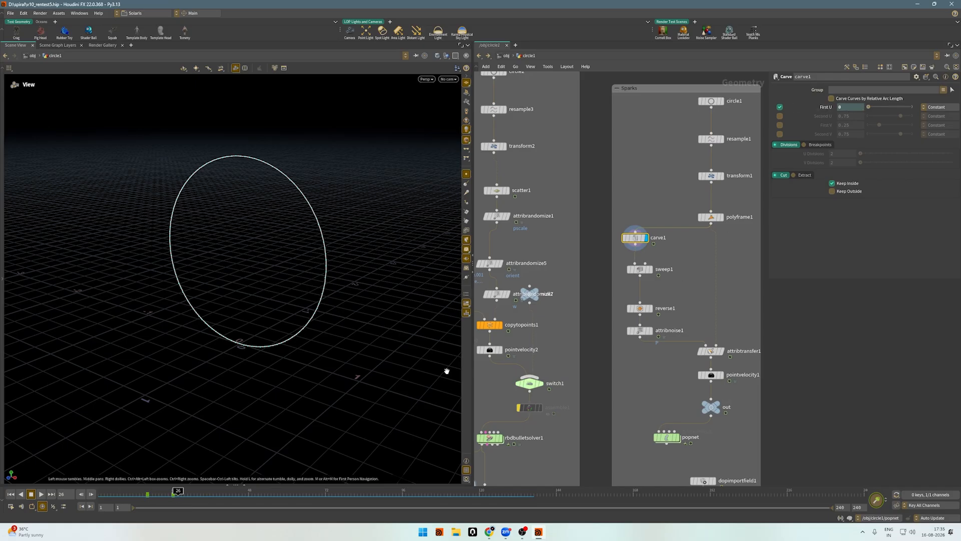
Display the sweep1 node to examine the round tube, and turn off point display in the viewport.
{"action": "left_click", "coordinate": [639, 269]}
{"action": "left_click", "coordinate": [649, 269]}
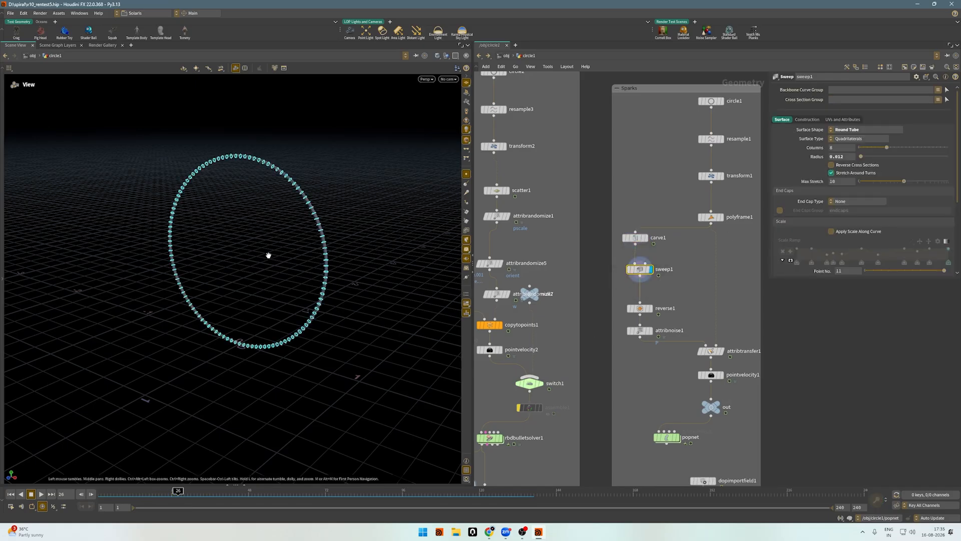
{"action": "left_click_drag", "start_coordinate": [275, 248], "coordinate": [305, 199]}
{"action": "left_click", "coordinate": [466, 174]}
Display the reverse1 node and scrub the animation to frame 30 to check the tube.
{"action": "scroll", "coordinate": [686, 285], "scroll_direction": "up", "scroll_amount": 5}
{"action": "left_click_drag", "start_coordinate": [692, 284], "coordinate": [575, 346]}
{"action": "left_click", "coordinate": [620, 315]}
{"action": "left_click_drag", "start_coordinate": [254, 206], "coordinate": [302, 152]}
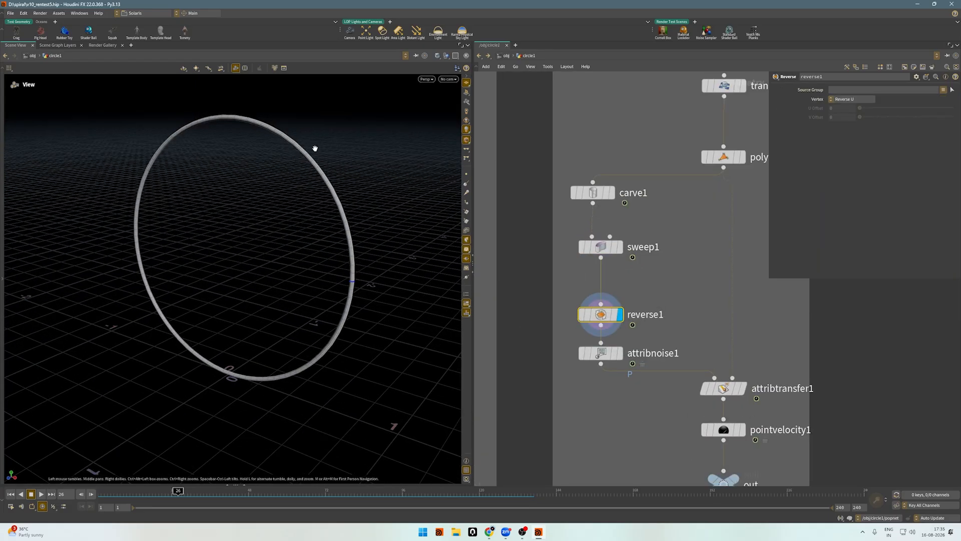
{"action": "left_click_drag", "start_coordinate": [111, 491], "coordinate": [191, 490]}
{"action": "scroll", "coordinate": [680, 336], "scroll_direction": "up", "scroll_amount": 2}
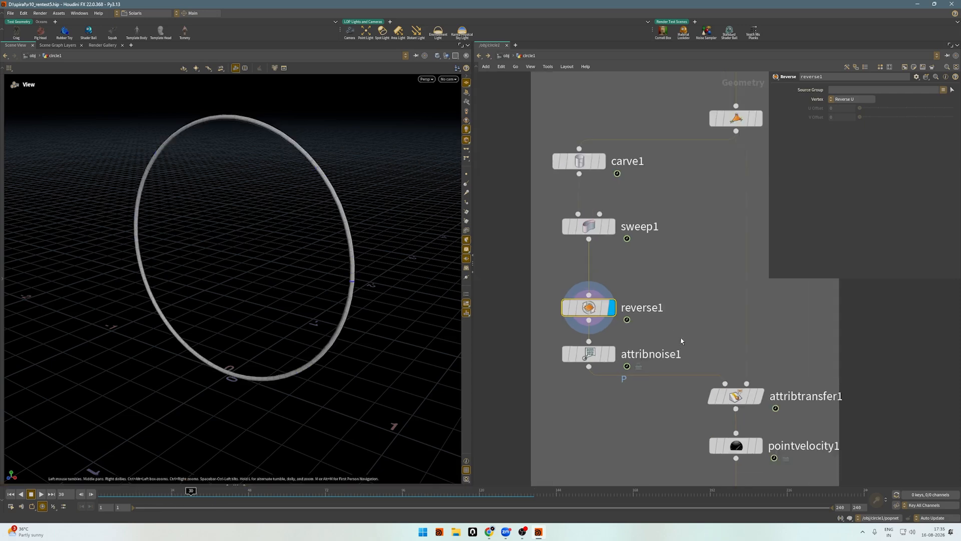
Display the attribnoise1 node and scrub to frame 84 to examine the noise on the ring.
{"action": "left_click", "coordinate": [588, 353]}
{"action": "left_click", "coordinate": [610, 354]}
{"action": "scroll", "coordinate": [593, 234], "scroll_direction": "down", "scroll_amount": 4}
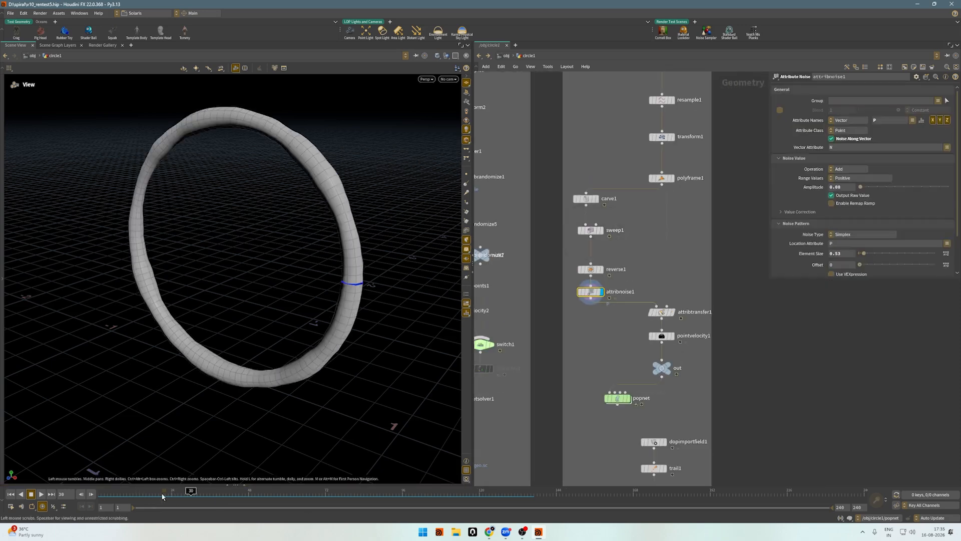
{"action": "left_click_drag", "start_coordinate": [163, 495], "coordinate": [364, 494]}
{"action": "middle_click_drag", "start_coordinate": [690, 338], "coordinate": [691, 319]}
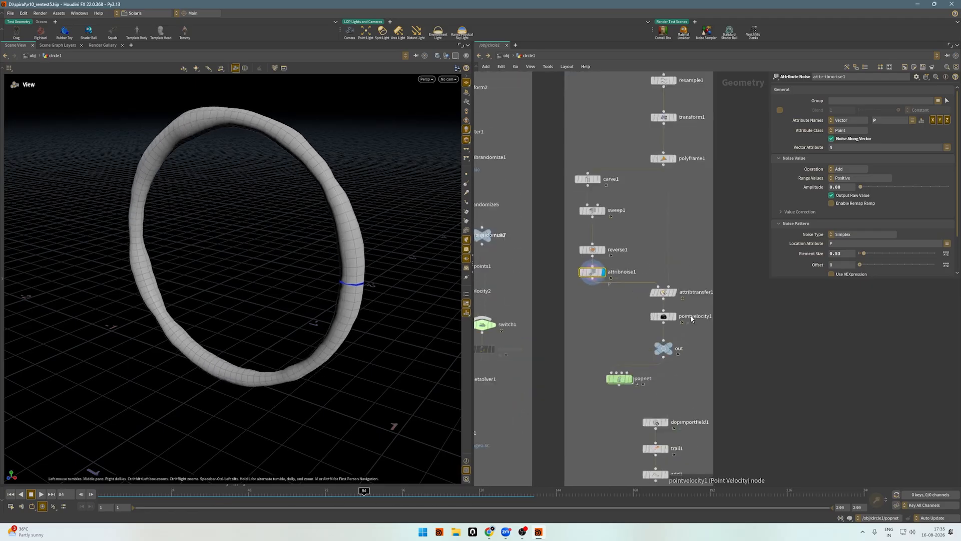
Display the attribtransfer1 node to inspect the attributes transferred onto the ring and its settings.
{"action": "scroll", "coordinate": [691, 318], "scroll_direction": "up", "scroll_amount": 3}
{"action": "left_click", "coordinate": [635, 281]}
{"action": "left_click", "coordinate": [668, 283]}
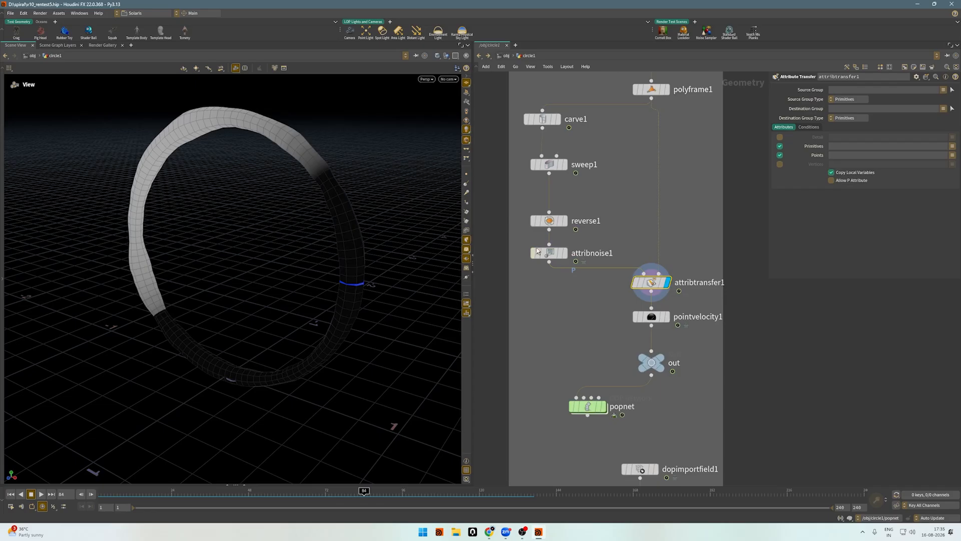
{"action": "scroll", "coordinate": [673, 281], "scroll_direction": "down", "scroll_amount": 2}
{"action": "scroll", "coordinate": [609, 326], "scroll_direction": "up", "scroll_amount": 3}
Display the pointvelocity1 node, check its Curl Noise and Basic settings, and scrub to frame 87 to examine the velocity vectors.
{"action": "left_click_drag", "start_coordinate": [615, 305], "coordinate": [756, 285]}
{"action": "scroll", "coordinate": [582, 329], "scroll_direction": "down", "scroll_amount": 2}
{"action": "scroll", "coordinate": [704, 328], "scroll_direction": "up", "scroll_amount": 2}
{"action": "key", "text": "r"}
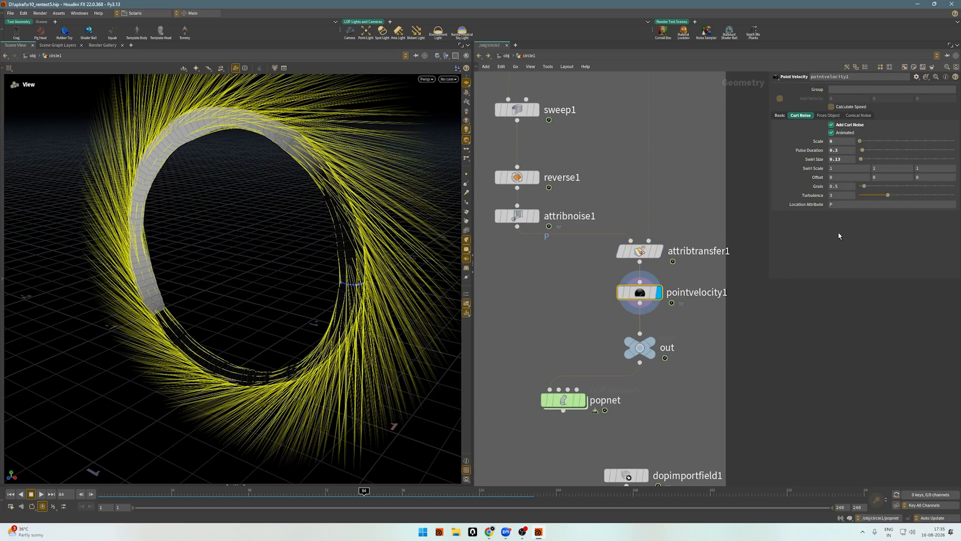
{"action": "left_click", "coordinate": [780, 115]}
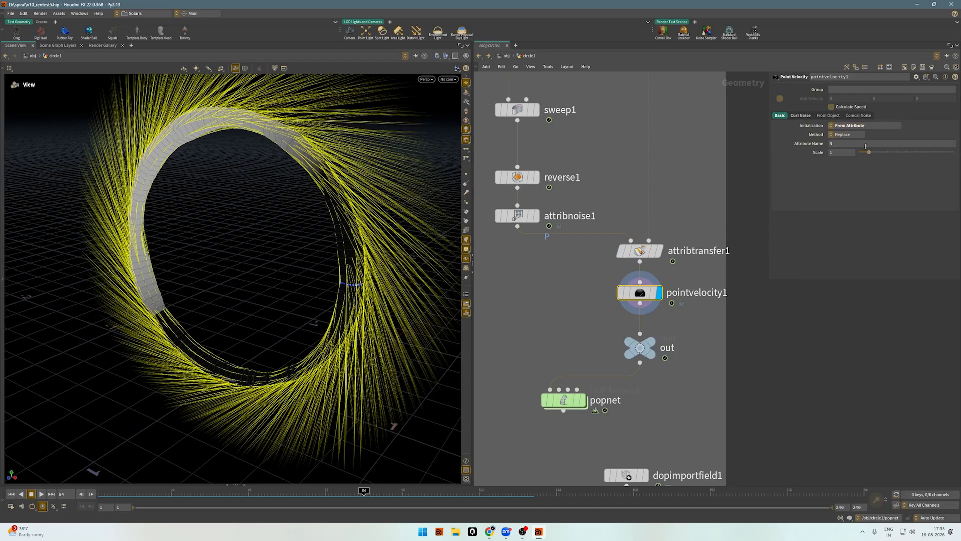
{"action": "left_click_drag", "start_coordinate": [238, 255], "coordinate": [187, 205]}
{"action": "left_click_drag", "start_coordinate": [118, 496], "coordinate": [376, 503]}
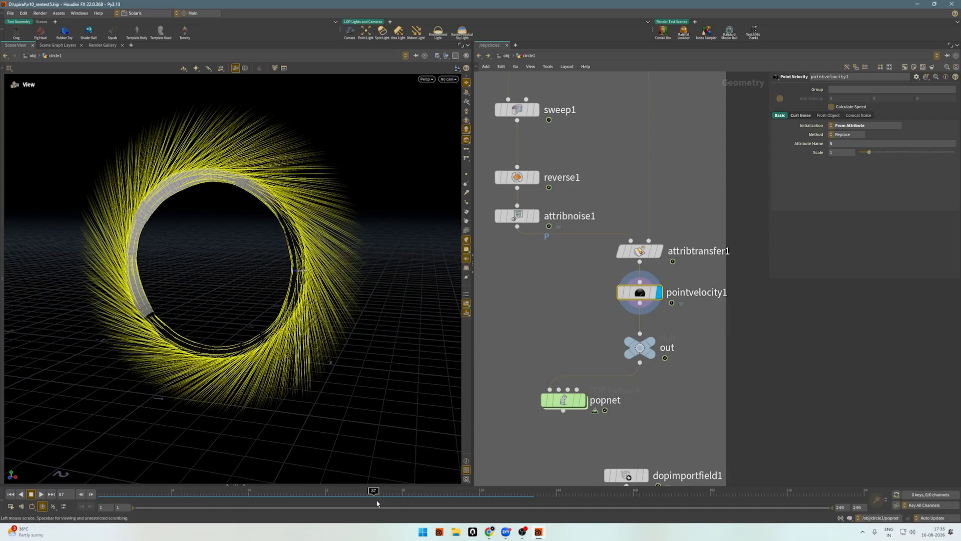
{"action": "mouse_move", "coordinate": [257, 163]}
{"action": "left_mouse_down"}
{"action": "mouse_move", "coordinate": [222, 173]}
{"action": "mouse_move", "coordinate": [244, 174]}
{"action": "left_mouse_up"}
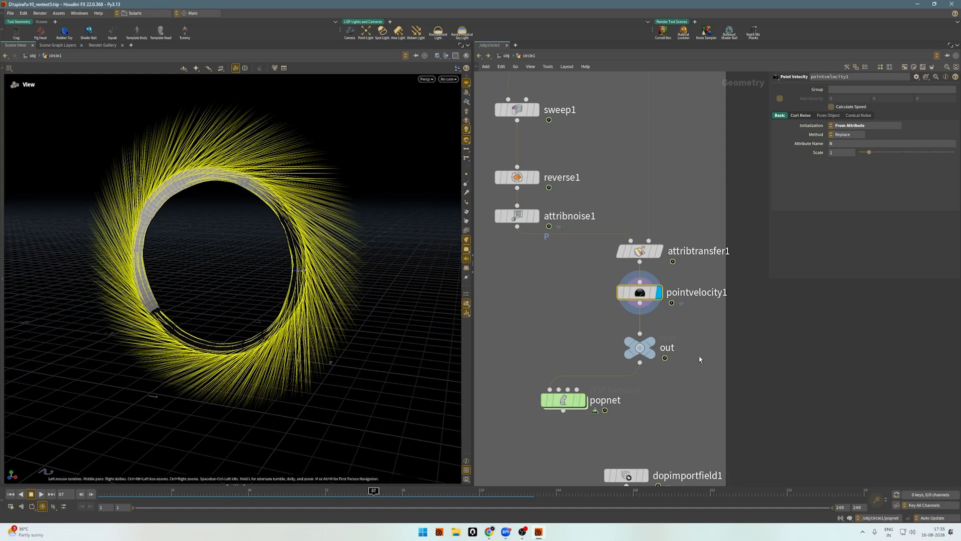
Display the out null below pointvelocity1.
{"action": "middle_click_drag", "start_coordinate": [701, 359], "coordinate": [673, 324]}
{"action": "scroll", "coordinate": [673, 324], "scroll_direction": "down", "scroll_amount": 3}
{"action": "scroll", "coordinate": [649, 340], "scroll_direction": "up", "scroll_amount": 3}
{"action": "left_click", "coordinate": [626, 307]}
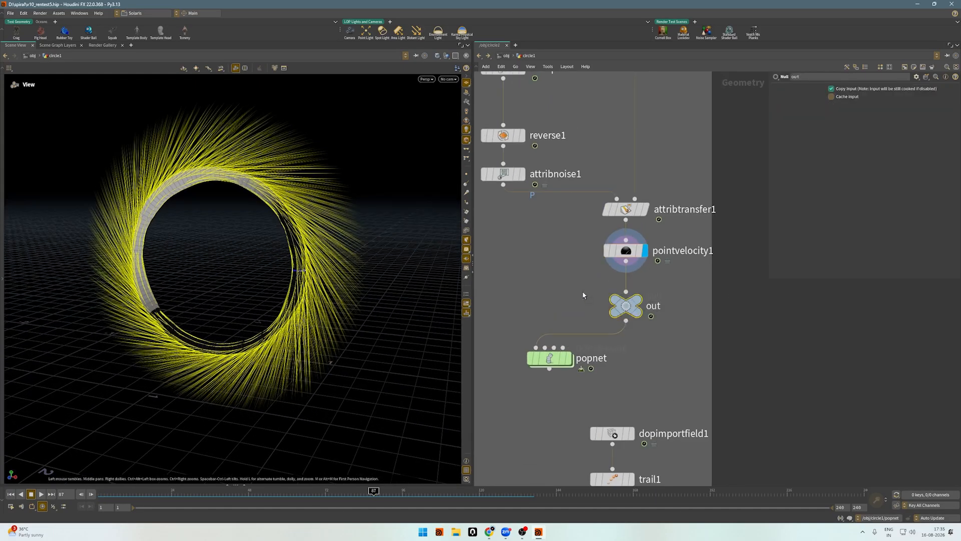
{"action": "key", "text": "r"}
Return to the first frame and enter the popnet DOP network.
{"action": "middle_click_drag", "start_coordinate": [655, 360], "coordinate": [657, 319]}
{"action": "left_click_drag", "start_coordinate": [551, 321], "coordinate": [576, 329]}
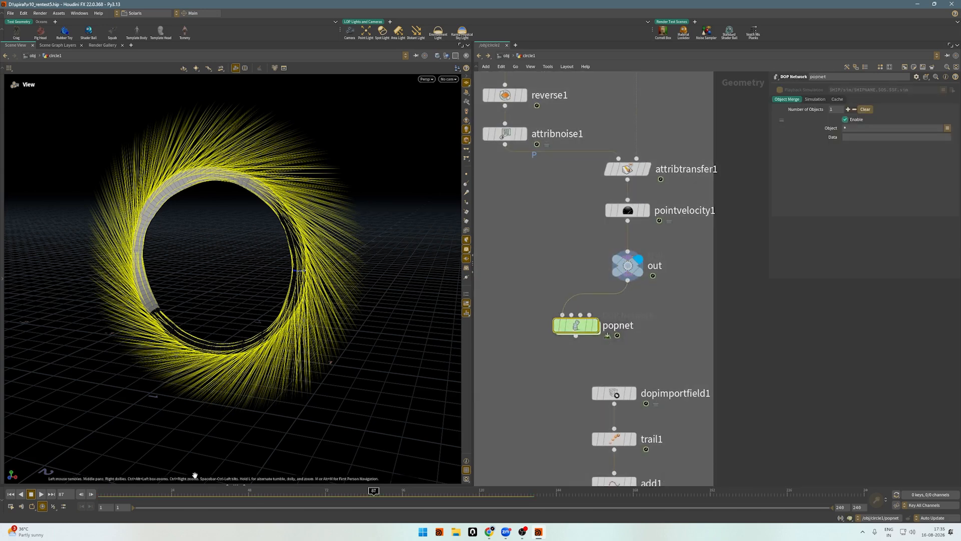
{"action": "left_click", "coordinate": [12, 495]}
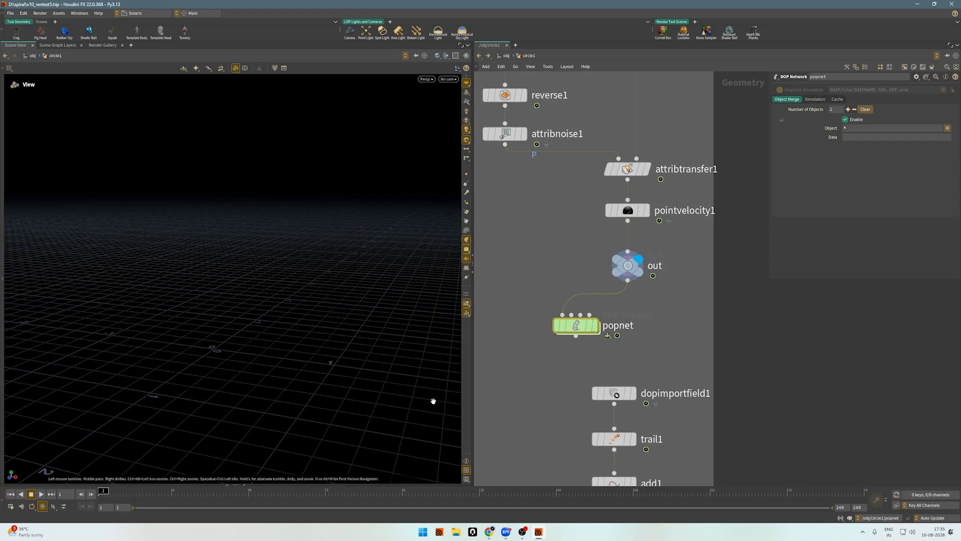
{"action": "left_click", "coordinate": [466, 312]}
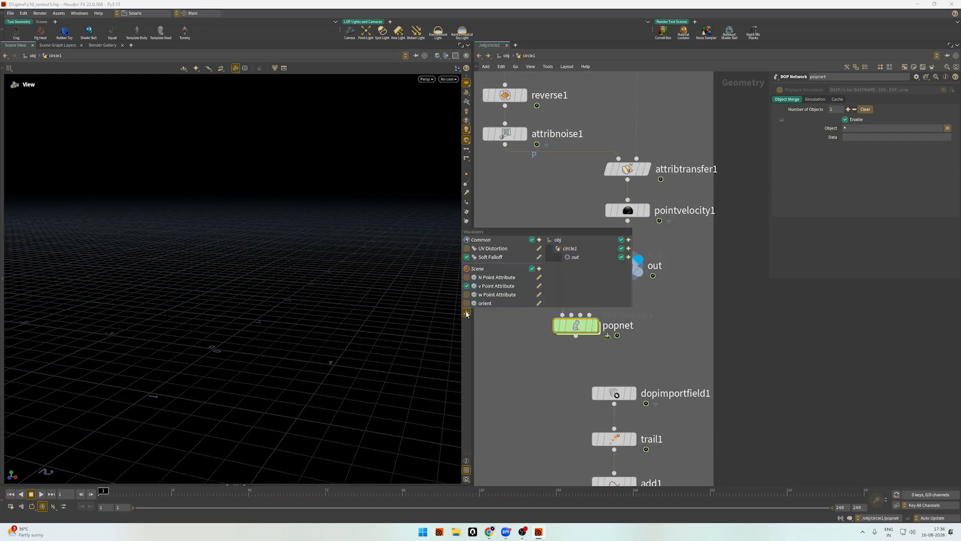
{"action": "double_click", "coordinate": [573, 329]}
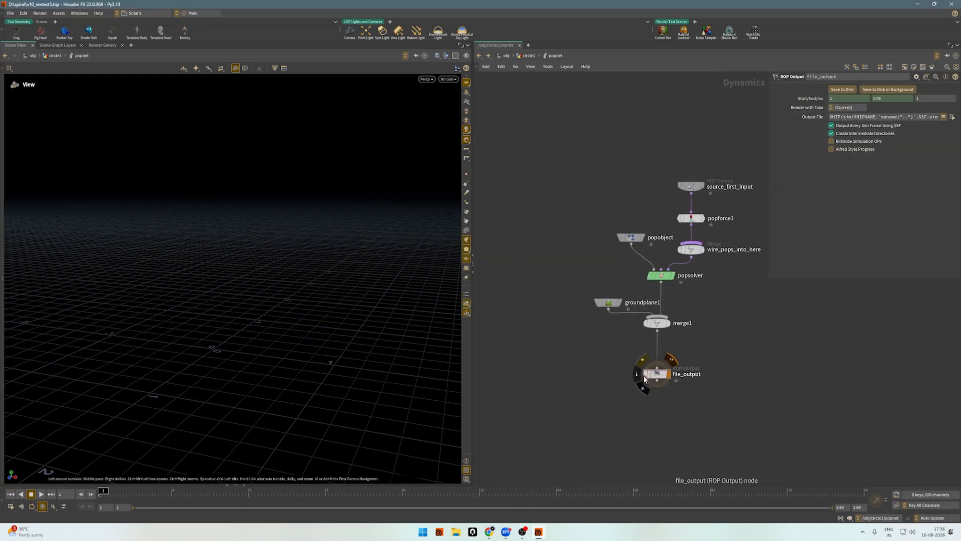
Play the particle simulation, view the sparks from the front, and move to frame 64.
{"action": "key", "text": "Up"}
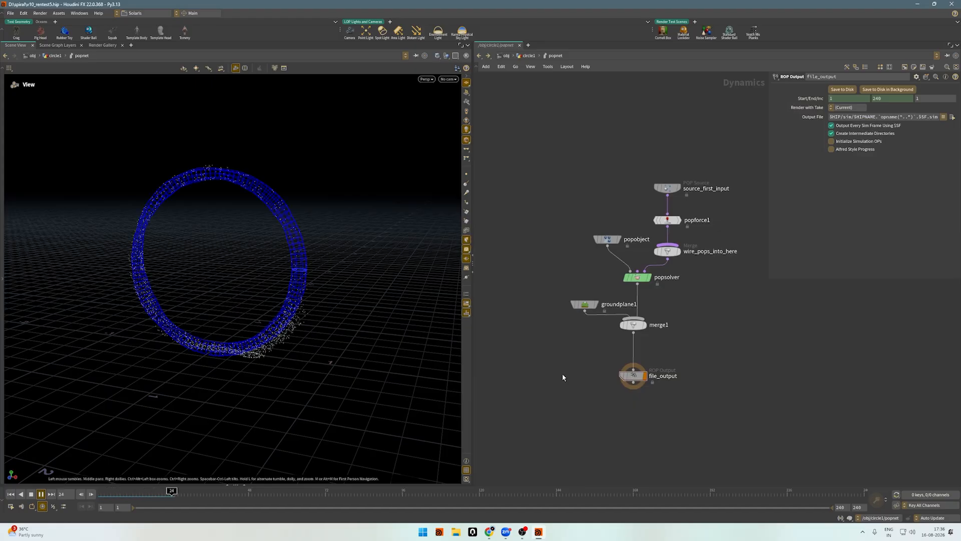
{"action": "scroll", "coordinate": [214, 320], "scroll_direction": "down", "scroll_amount": 5}
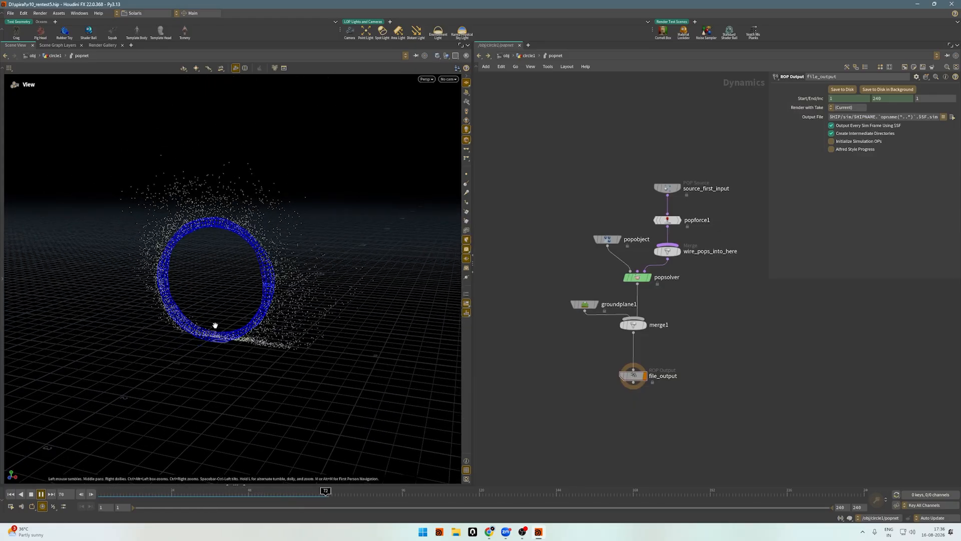
{"action": "left_click_drag", "start_coordinate": [215, 326], "coordinate": [129, 270]}
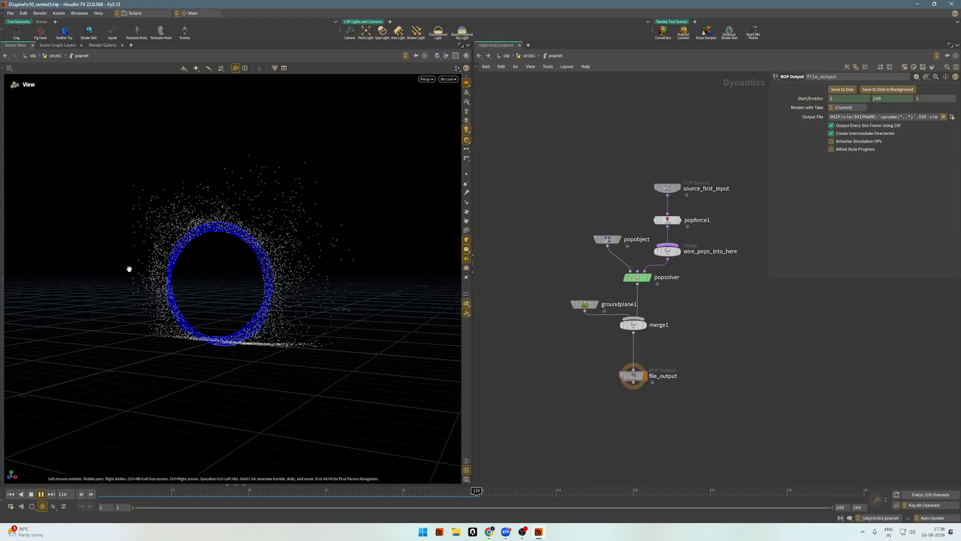
{"action": "mouse_move", "coordinate": [221, 279]}
{"action": "left_mouse_down"}
{"action": "mouse_move", "coordinate": [382, 273]}
{"action": "mouse_move", "coordinate": [204, 254]}
{"action": "mouse_move", "coordinate": [214, 268]}
{"action": "left_mouse_up"}
{"action": "left_click", "coordinate": [300, 493]}
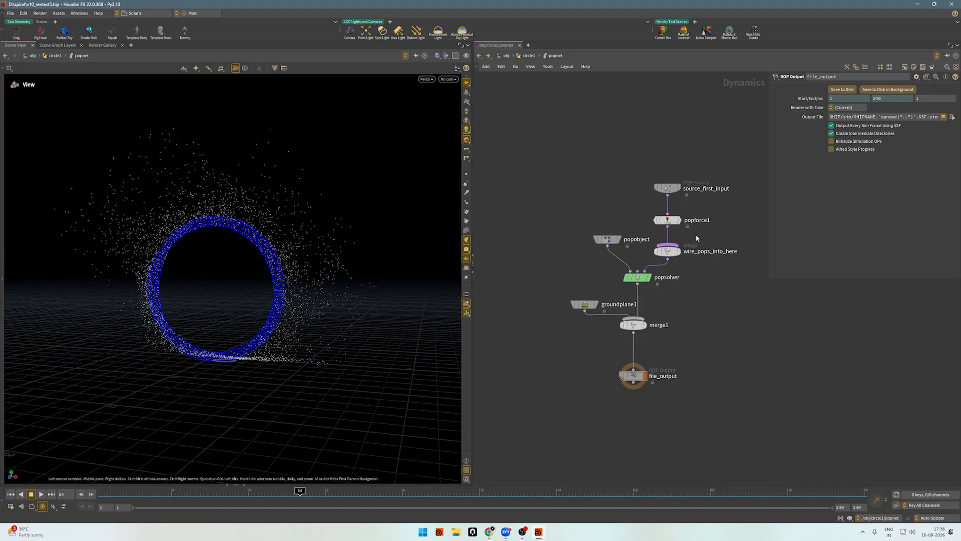
Examine the Source and Birth settings of the source_first_input POP Source, including Life Expectancy and Life Variance.
{"action": "scroll", "coordinate": [696, 234], "scroll_direction": "up", "scroll_amount": 2}
{"action": "left_click", "coordinate": [651, 172]}
{"action": "left_click", "coordinate": [782, 99]}
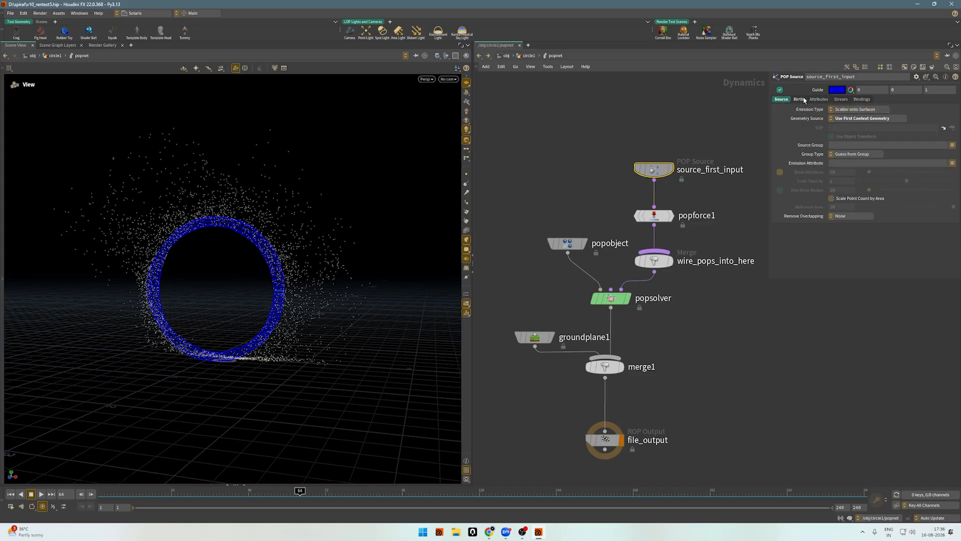
{"action": "left_click", "coordinate": [799, 99]}
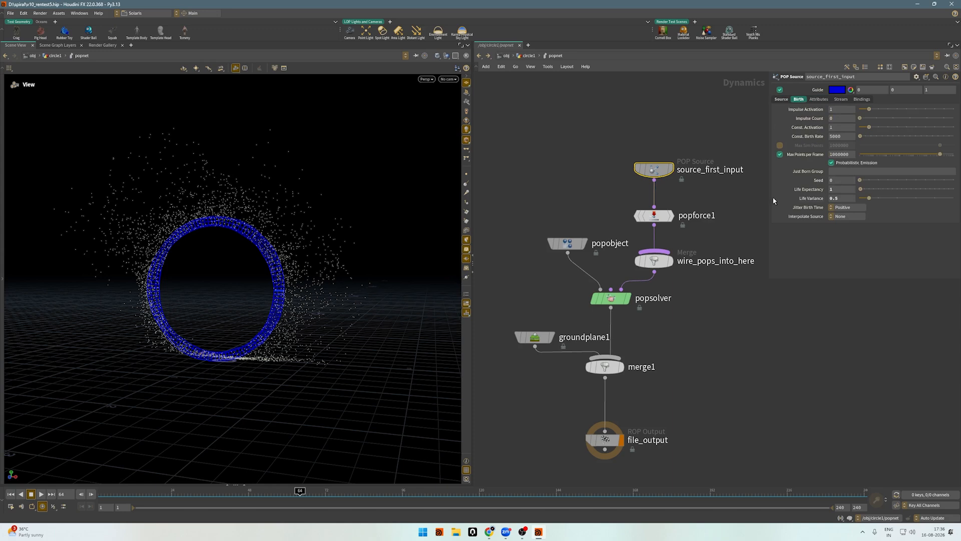
{"action": "left_click", "coordinate": [842, 189]}
{"action": "key", "text": "Tab"}
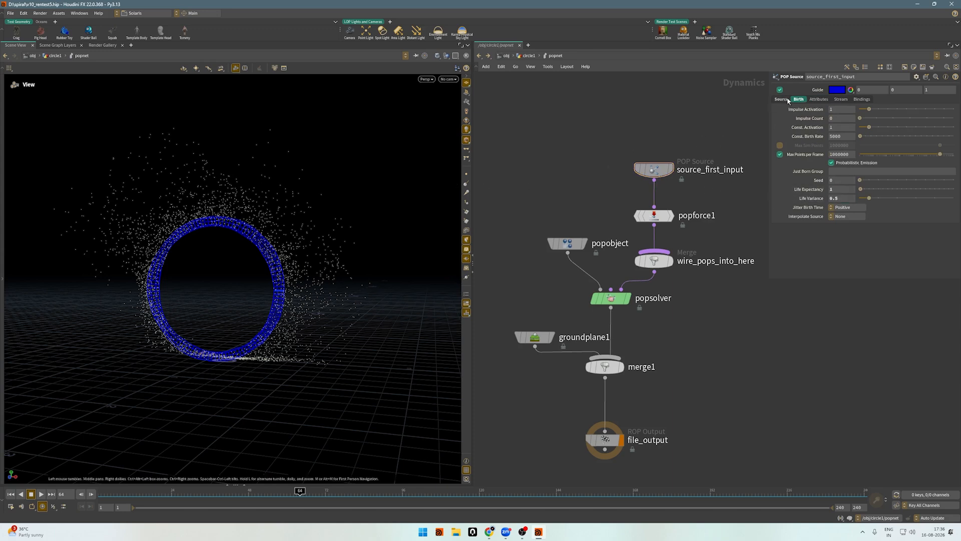
Examine the inherited velocity attributes of source_first_input and the Amplitude and Swirl Size noise settings of popforce1.
{"action": "left_click", "coordinate": [818, 99]}
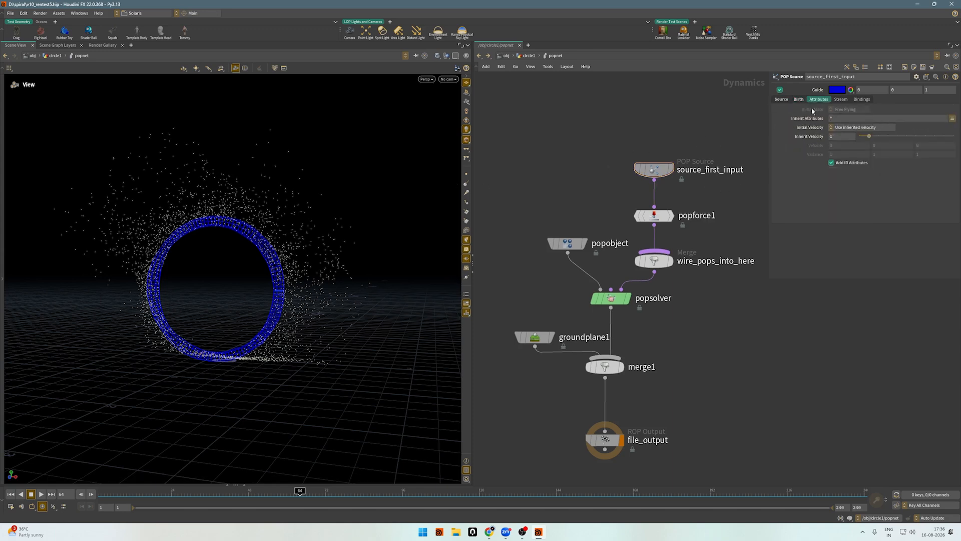
{"action": "left_click", "coordinate": [851, 136]}
{"action": "left_click_drag", "start_coordinate": [630, 202], "coordinate": [702, 225]}
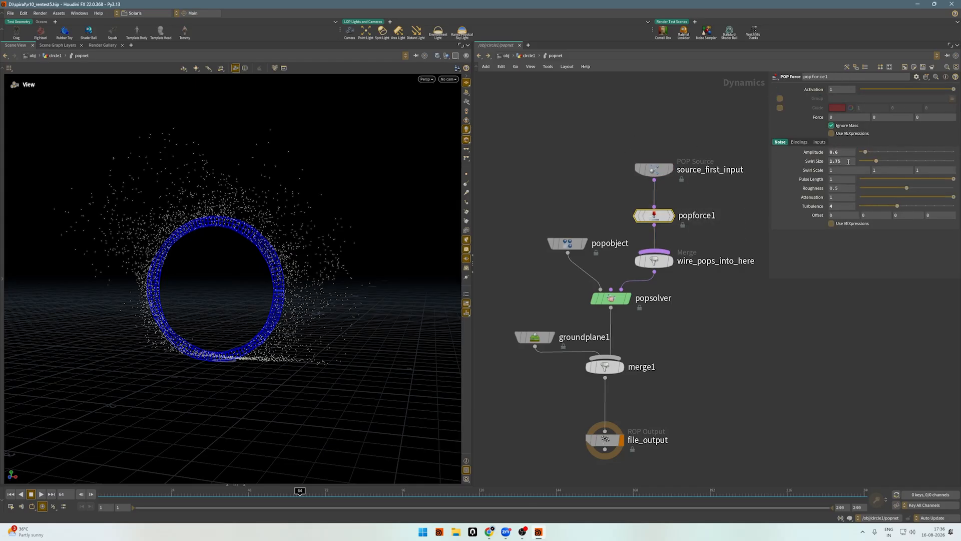
{"action": "left_click", "coordinate": [848, 162]}
{"action": "left_click", "coordinate": [675, 123]}
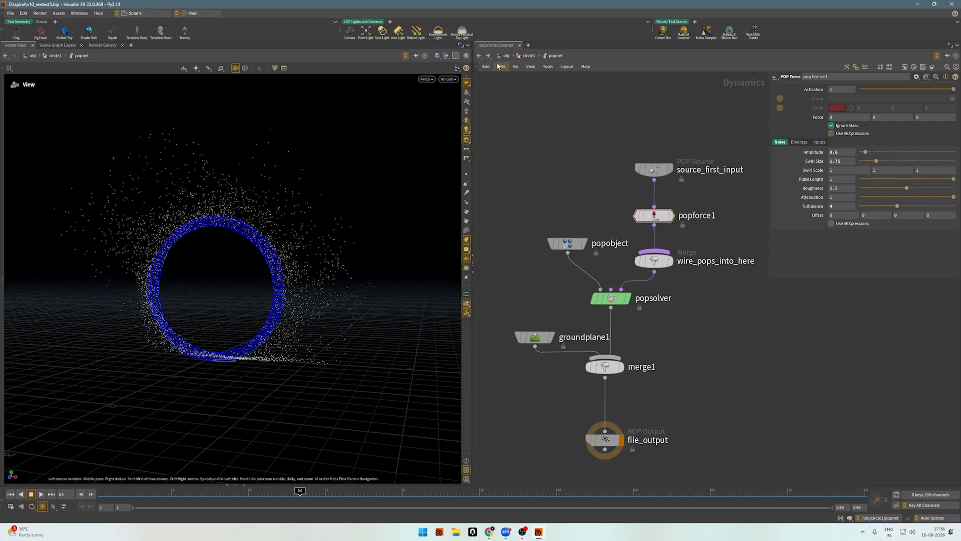
Inspect the physical settings of groundplane1 and return to the circle1 geometry network.
{"action": "left_click_drag", "start_coordinate": [515, 100], "coordinate": [714, 433]}
{"action": "left_click_drag", "start_coordinate": [496, 406], "coordinate": [509, 331]}
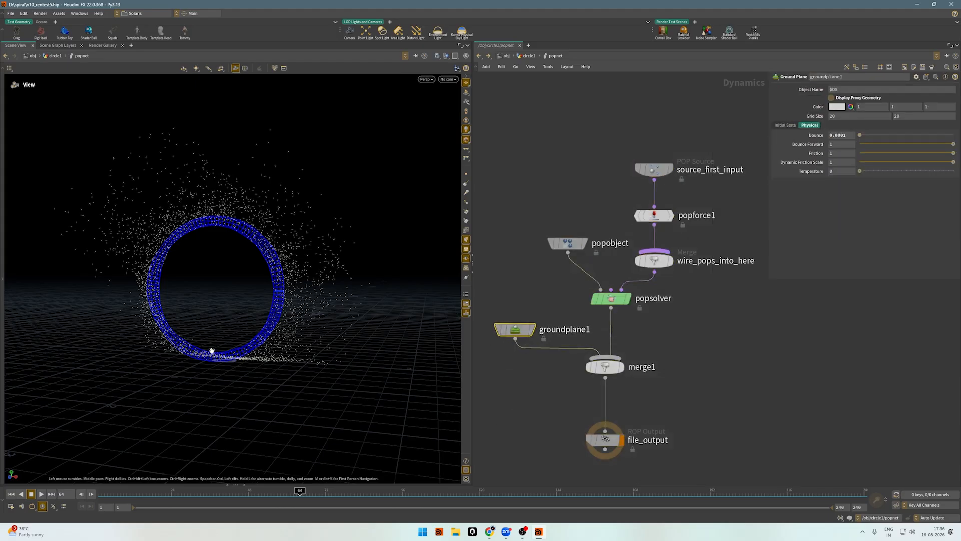
{"action": "left_click", "coordinate": [479, 55]}
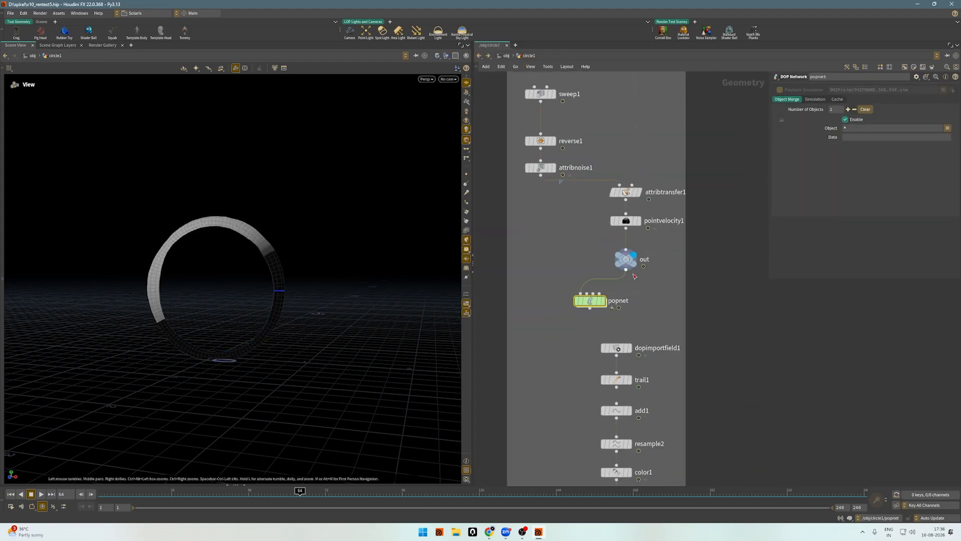
Display dopimportfield1 below popnet and check its DOP Network and DOP Node paths.
{"action": "middle_click_drag", "start_coordinate": [679, 338], "coordinate": [670, 248]}
{"action": "scroll", "coordinate": [643, 261], "scroll_direction": "up", "scroll_amount": 3}
{"action": "left_click_drag", "start_coordinate": [663, 276], "coordinate": [521, 243]}
{"action": "key", "text": "r"}
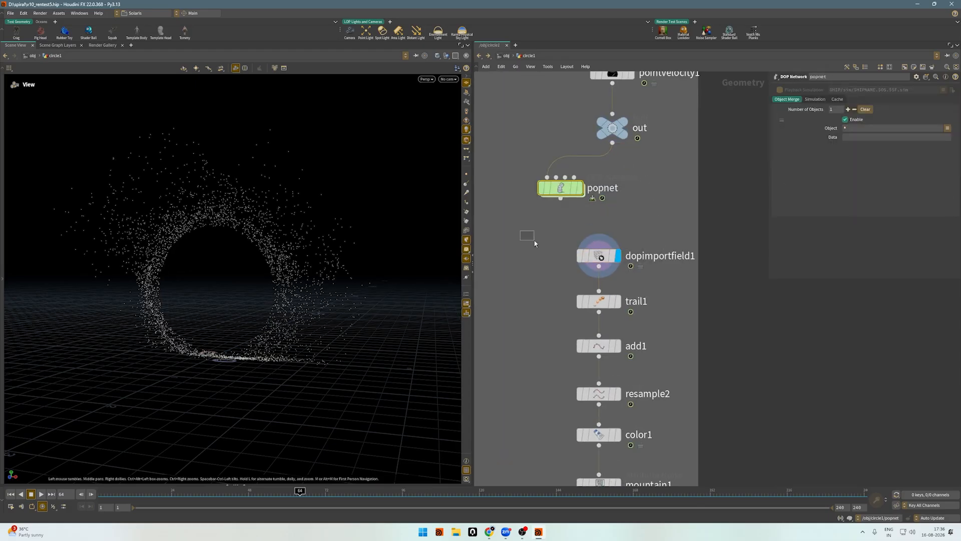
{"action": "left_click_drag", "start_coordinate": [896, 91], "coordinate": [821, 91]}
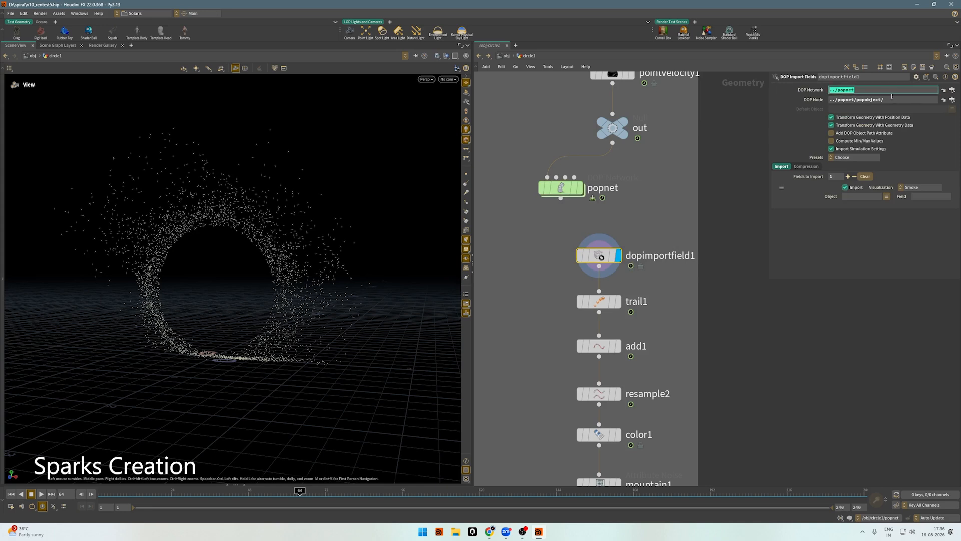
{"action": "left_click_drag", "start_coordinate": [909, 101], "coordinate": [816, 102]}
Display trail1, try a Trail Length of 7, and undo that length change.
{"action": "middle_click_drag", "start_coordinate": [670, 321], "coordinate": [660, 245]}
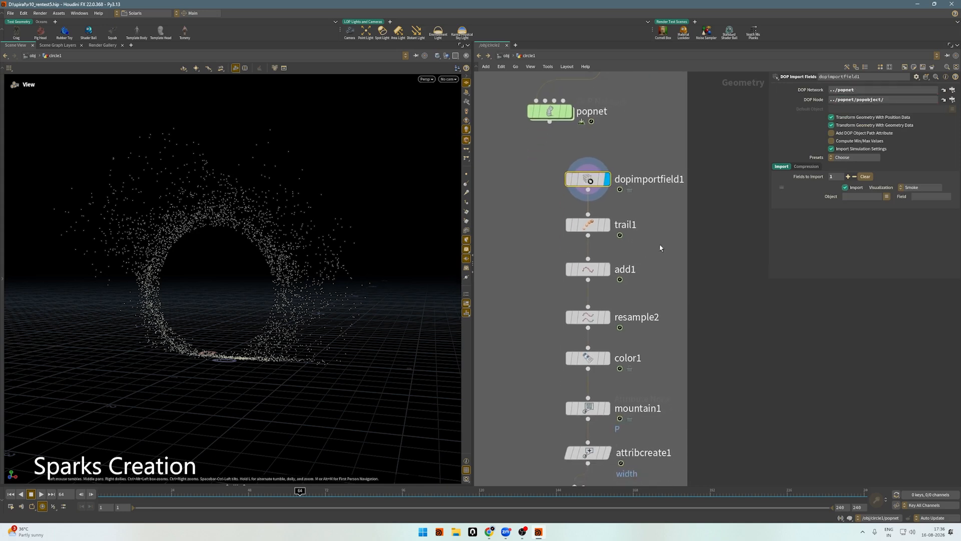
{"action": "left_click_drag", "start_coordinate": [660, 241], "coordinate": [511, 219]}
{"action": "key", "text": "r"}
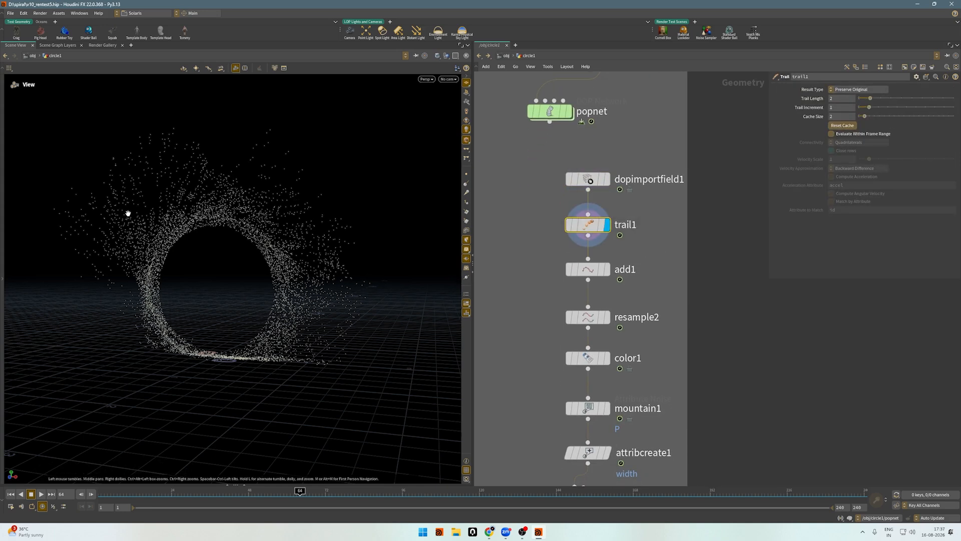
{"action": "left_click_drag", "start_coordinate": [160, 163], "coordinate": [213, 157]}
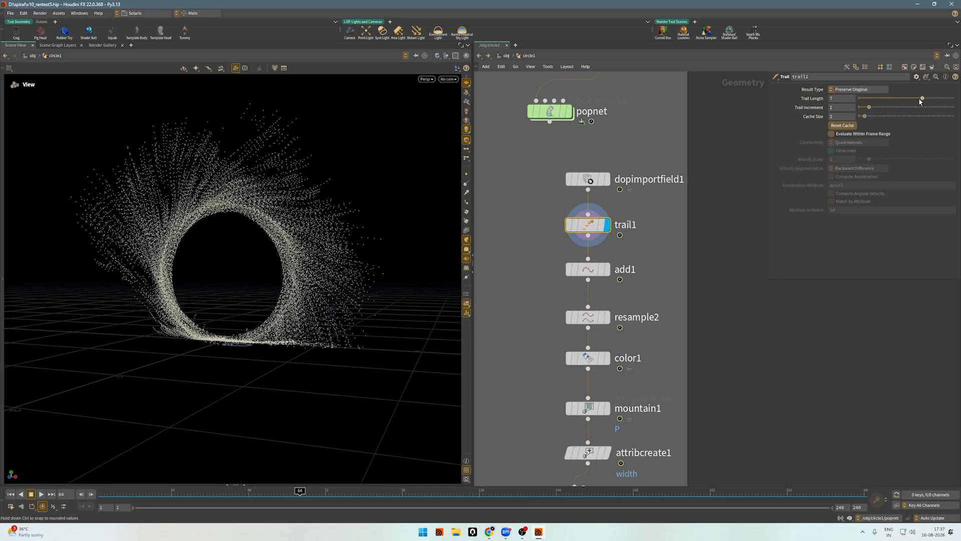
{"action": "key", "text": "ctrl+z"}
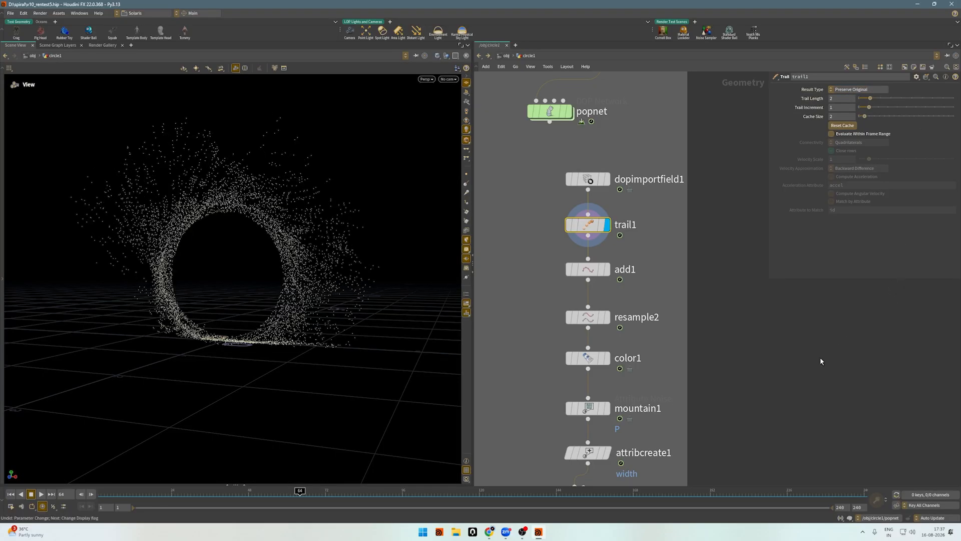
Display add1, examine the spark lines up close, and check the attribute name that groups points into polygons.
{"action": "middle_click_drag", "start_coordinate": [774, 347], "coordinate": [772, 287]}
{"action": "left_click_drag", "start_coordinate": [658, 241], "coordinate": [496, 201]}
{"action": "key", "text": "r"}
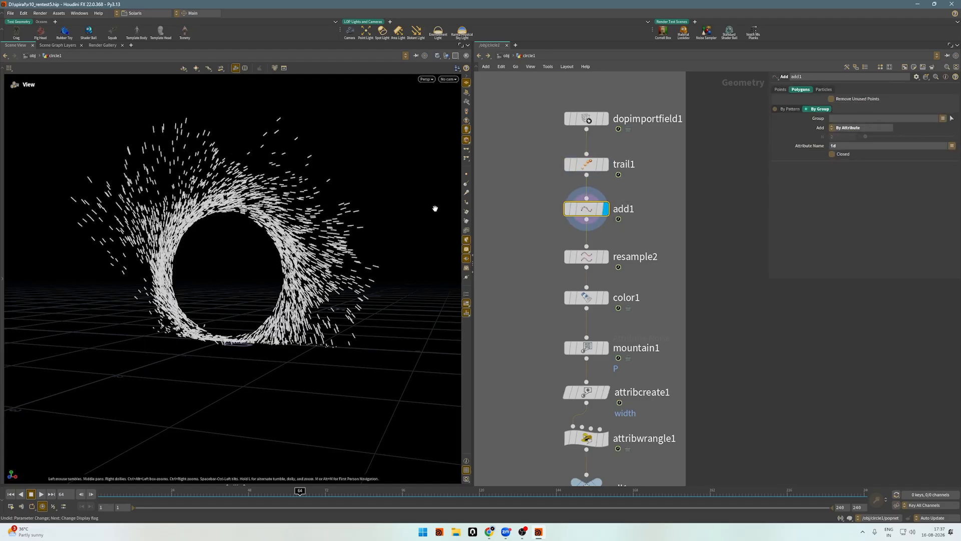
{"action": "mouse_move", "coordinate": [183, 179]}
{"action": "left_mouse_down"}
{"action": "mouse_move", "coordinate": [238, 185]}
{"action": "mouse_move", "coordinate": [193, 186]}
{"action": "left_mouse_up"}
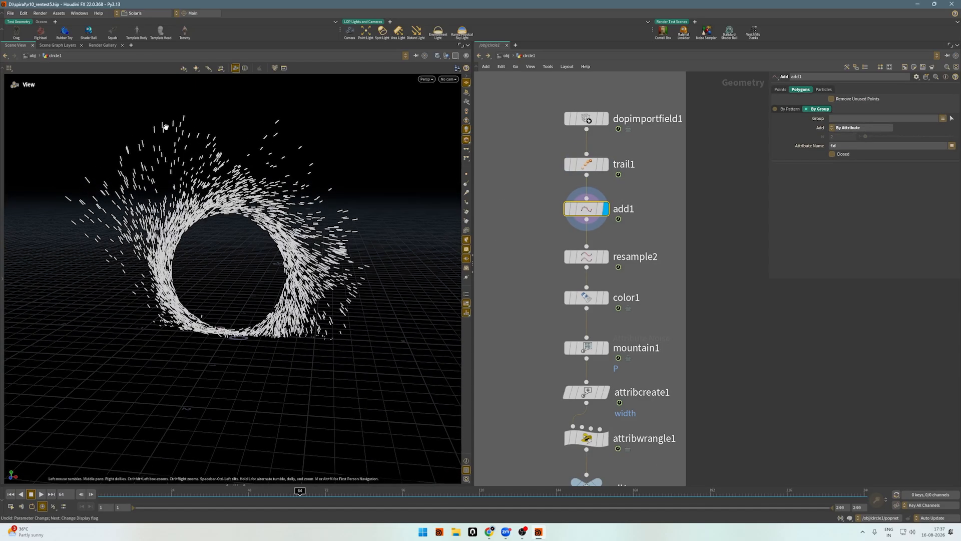
{"action": "scroll", "coordinate": [164, 127], "scroll_direction": "up", "scroll_amount": 3}
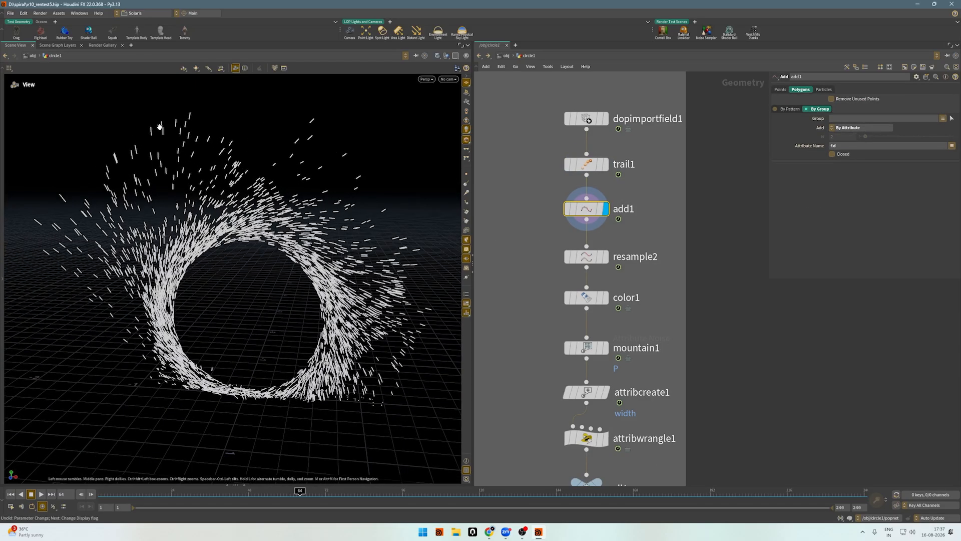
{"action": "mouse_move", "coordinate": [164, 129]}
{"action": "left_mouse_down"}
{"action": "mouse_move", "coordinate": [144, 116]}
{"action": "mouse_move", "coordinate": [172, 128]}
{"action": "left_mouse_up"}
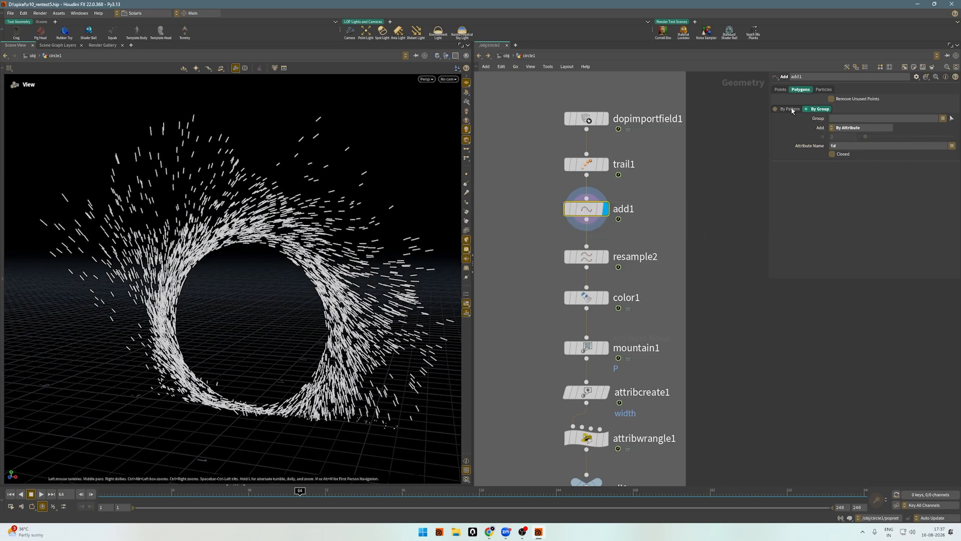
{"action": "left_click", "coordinate": [859, 146]}
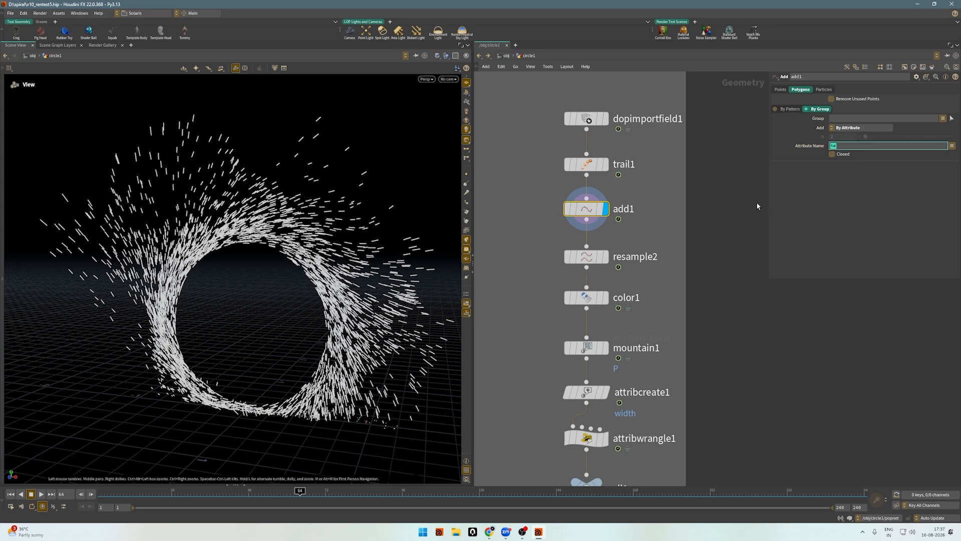
{"action": "left_click", "coordinate": [764, 192]}
Display resample2 and view the resampled spark lines with its segment length settings.
{"action": "middle_click_drag", "start_coordinate": [732, 285], "coordinate": [746, 186]}
{"action": "left_click_drag", "start_coordinate": [716, 177], "coordinate": [540, 165]}
{"action": "left_click", "coordinate": [619, 158]}
{"action": "scroll", "coordinate": [259, 184], "scroll_direction": "down", "scroll_amount": 3}
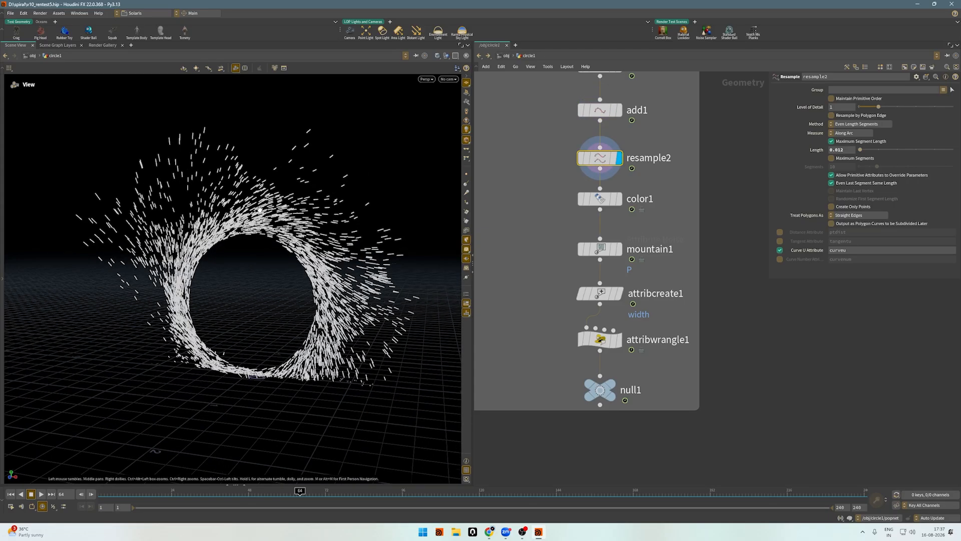
Display color1, check the attribute driving its color ramp, and compare it with the Curve U Attribute in resample2.
{"action": "left_click_drag", "start_coordinate": [546, 214], "coordinate": [668, 191]}
{"action": "left_click", "coordinate": [619, 198]}
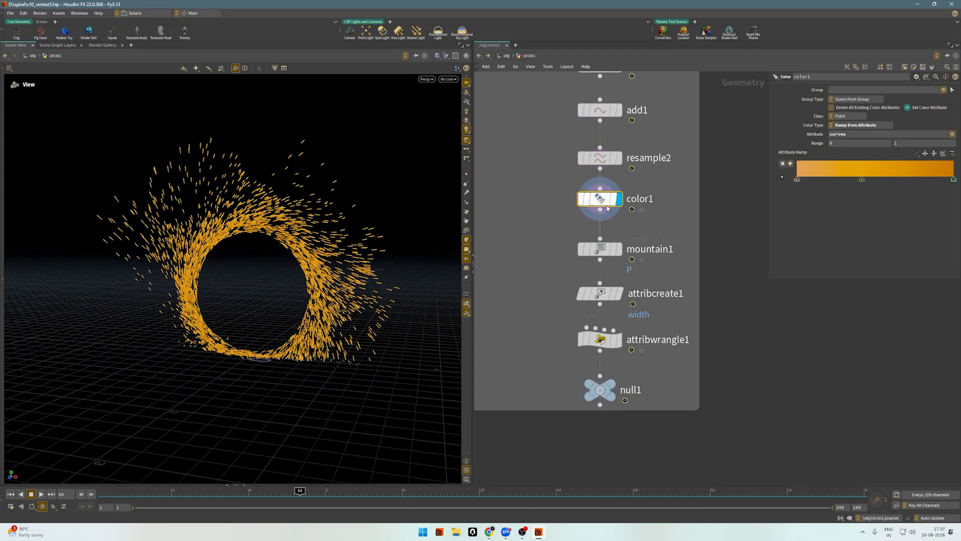
{"action": "left_click", "coordinate": [875, 137]}
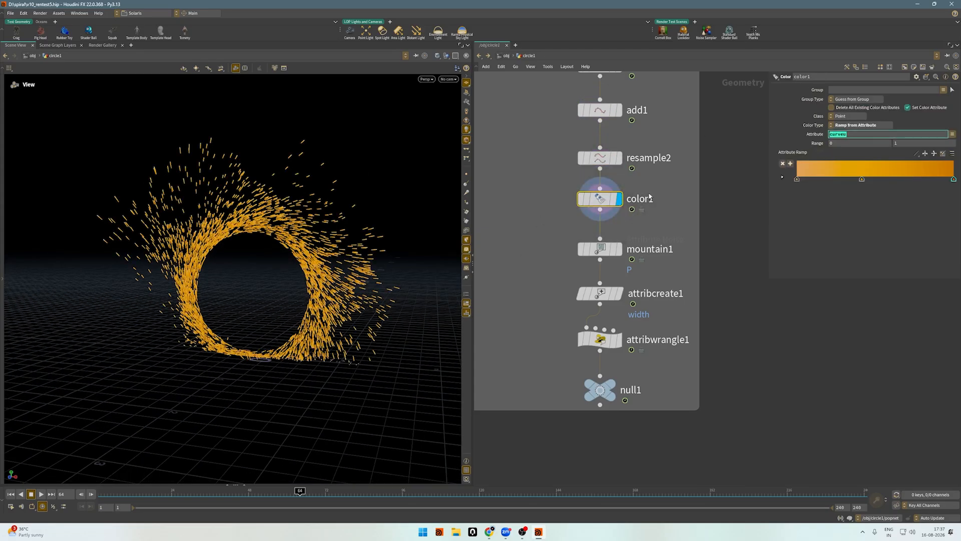
{"action": "left_click_drag", "start_coordinate": [551, 171], "coordinate": [686, 153]}
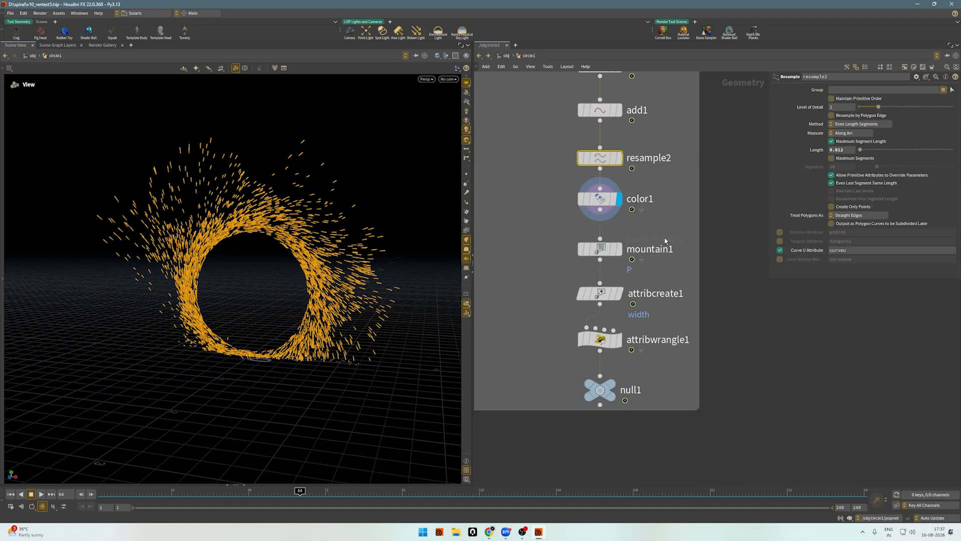
Display mountain1 and examine its noise on the spark curves up close.
{"action": "left_click_drag", "start_coordinate": [669, 225], "coordinate": [535, 276]}
{"action": "key", "text": "r"}
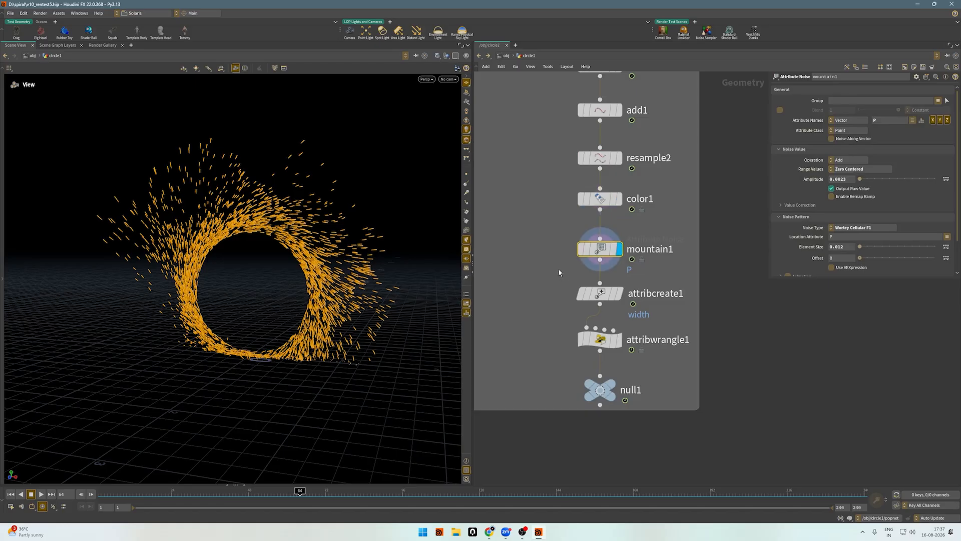
{"action": "scroll", "coordinate": [359, 245], "scroll_direction": "up", "scroll_amount": 5}
{"action": "scroll", "coordinate": [361, 243], "scroll_direction": "up", "scroll_amount": 5}
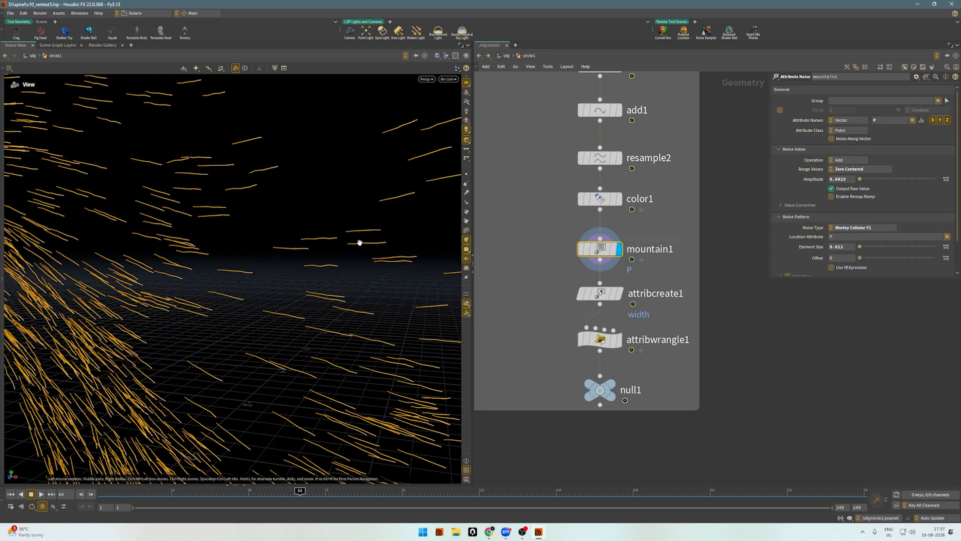
{"action": "mouse_move", "coordinate": [581, 250]}
{"action": "right_click_drag", "start_coordinate": [309, 220], "coordinate": [367, 253]}
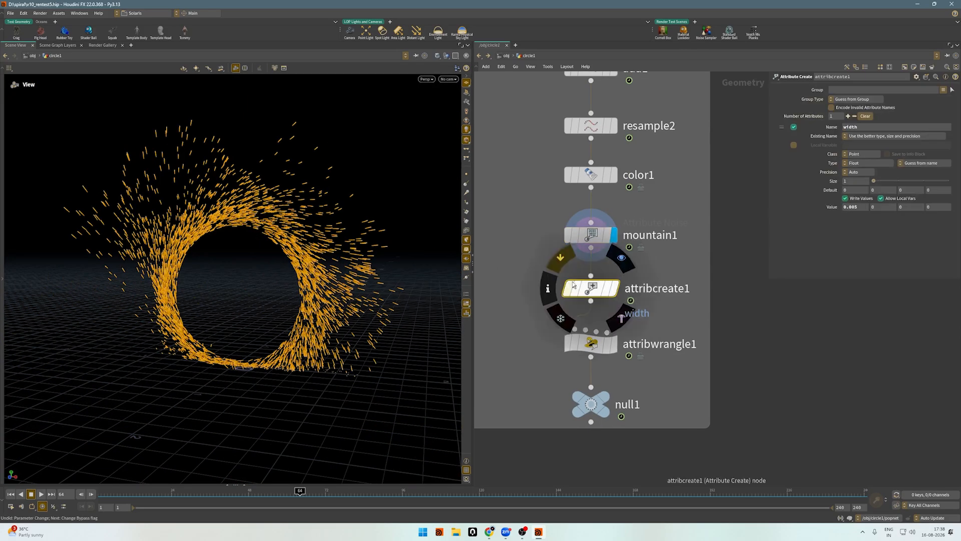
Display attribcreate1, inspect the sparks up close, and check the value of its width attribute.
{"action": "left_click", "coordinate": [620, 318]}
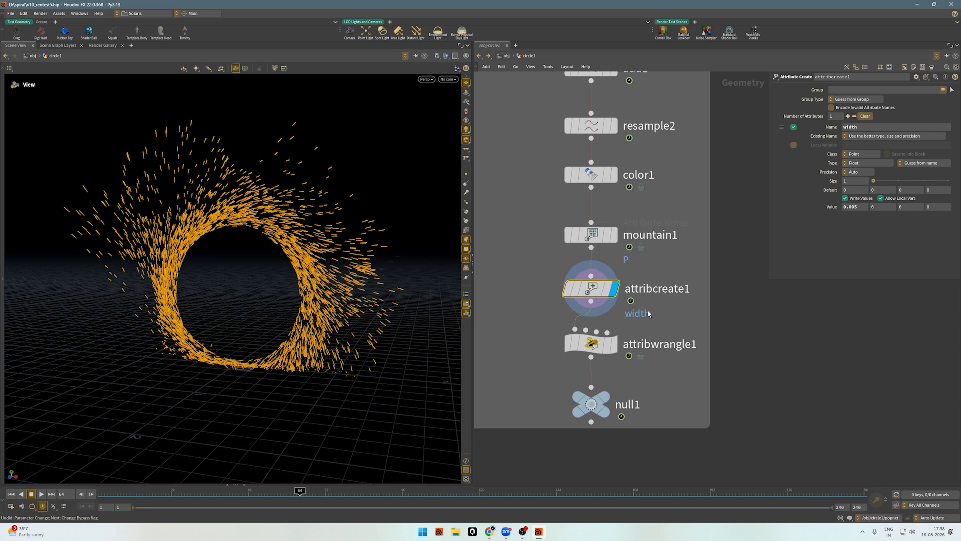
{"action": "scroll", "coordinate": [648, 313], "scroll_direction": "up", "scroll_amount": 3}
{"action": "scroll", "coordinate": [364, 246], "scroll_direction": "up", "scroll_amount": 5}
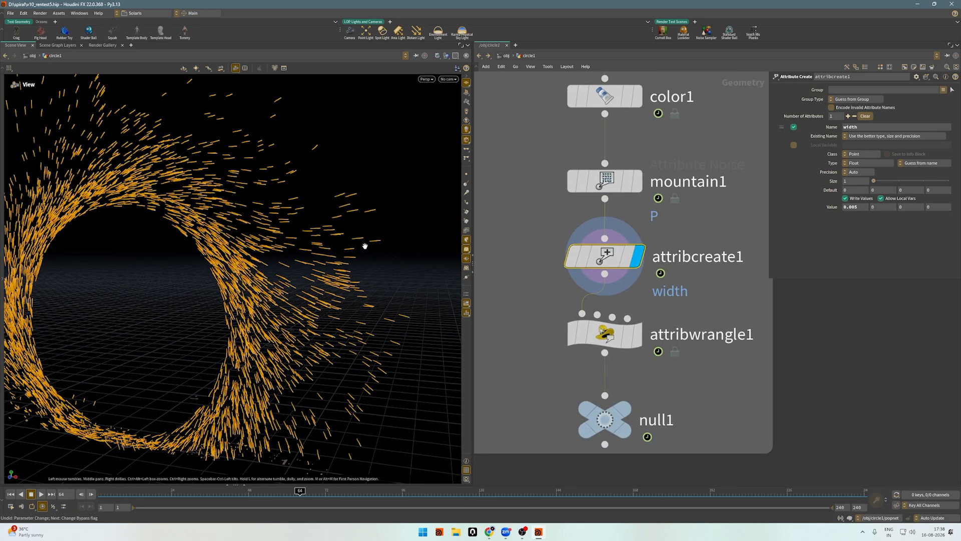
{"action": "scroll", "coordinate": [365, 246], "scroll_direction": "up", "scroll_amount": 3}
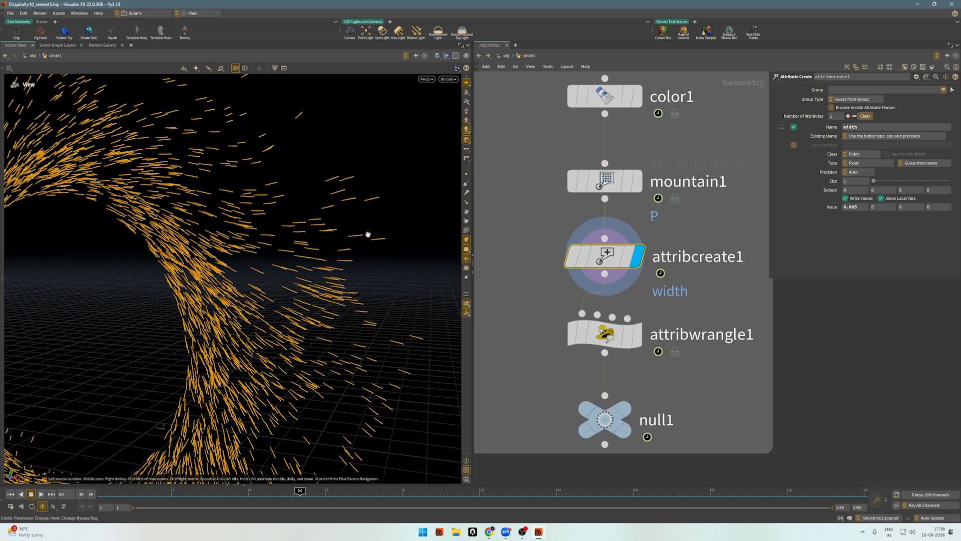
{"action": "scroll", "coordinate": [416, 230], "scroll_direction": "down", "scroll_amount": 8}
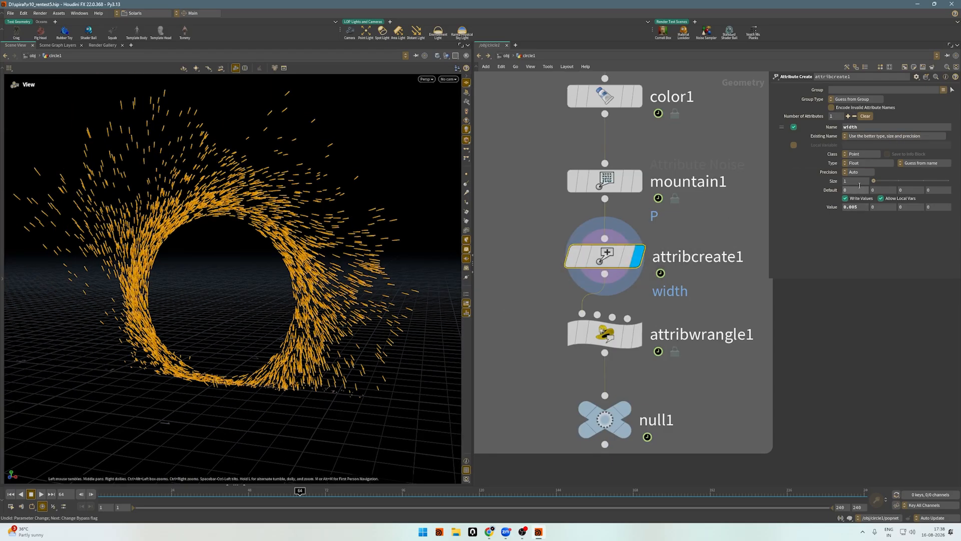
{"action": "left_click", "coordinate": [858, 207]}
{"action": "left_click", "coordinate": [742, 286]}
{"action": "middle_click_drag", "start_coordinate": [719, 306], "coordinate": [708, 269]}
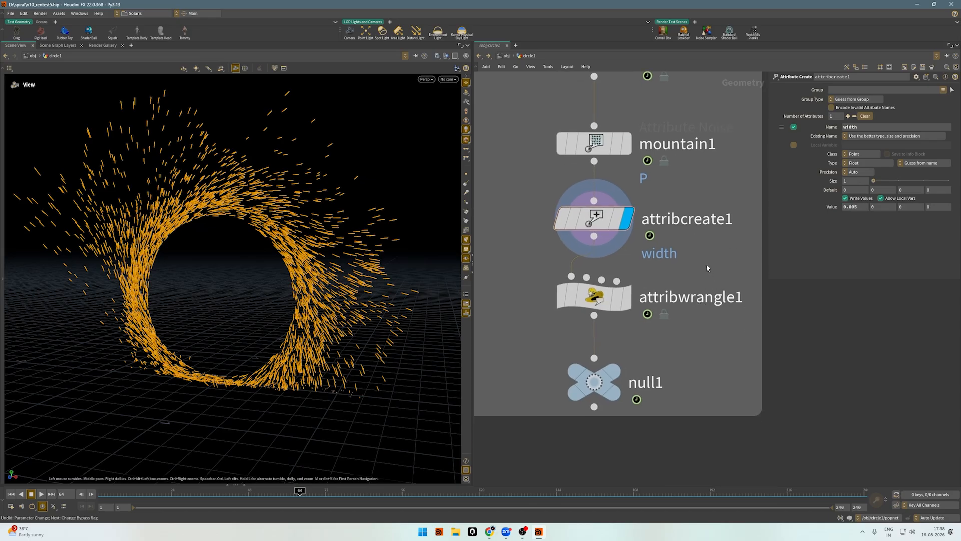
Display attribwrangle1, widen its parameter area, and review the ramp expression that controls the width along each curve.
{"action": "left_click", "coordinate": [595, 299]}
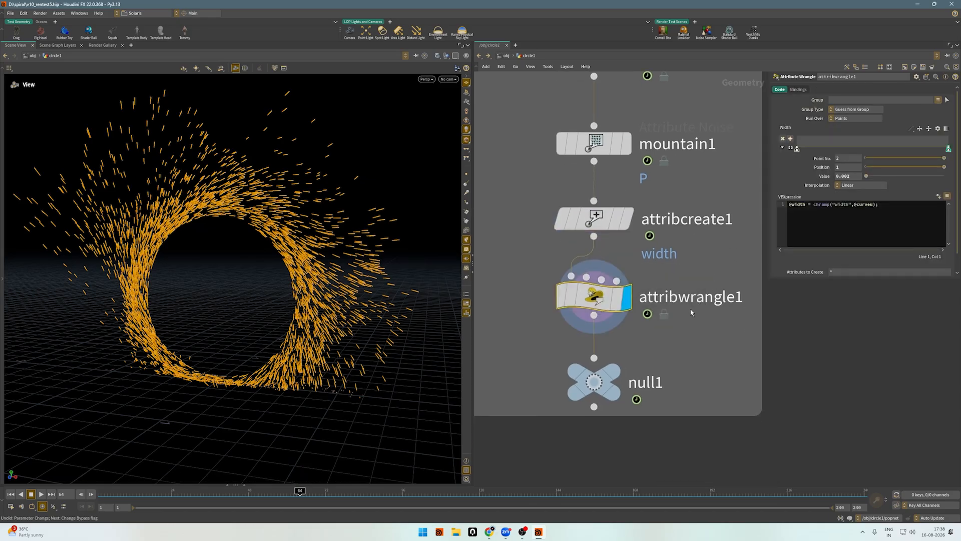
{"action": "left_click", "coordinate": [620, 301]}
{"action": "left_click_drag", "start_coordinate": [619, 302], "coordinate": [721, 280]}
{"action": "scroll", "coordinate": [718, 277], "scroll_direction": "down", "scroll_amount": 2}
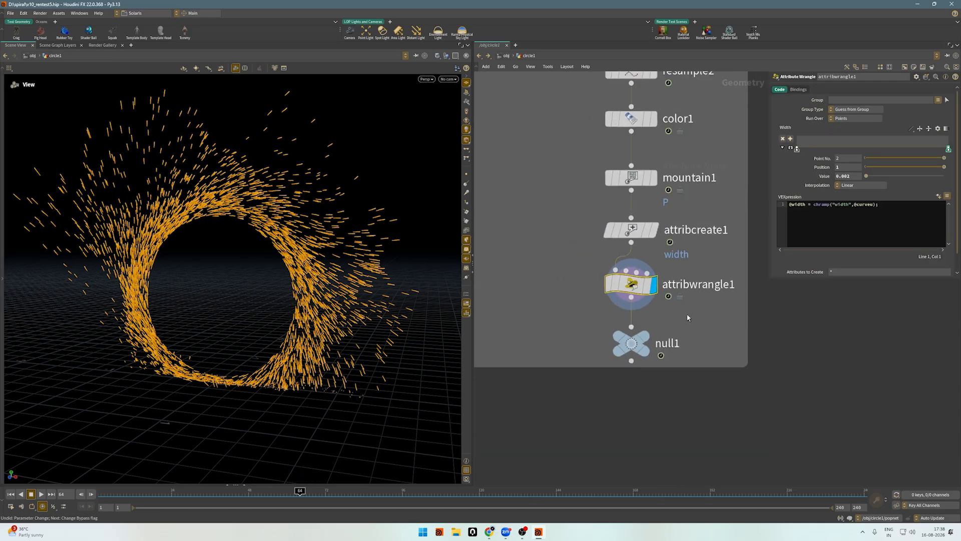
{"action": "scroll", "coordinate": [687, 316], "scroll_direction": "up", "scroll_amount": 2}
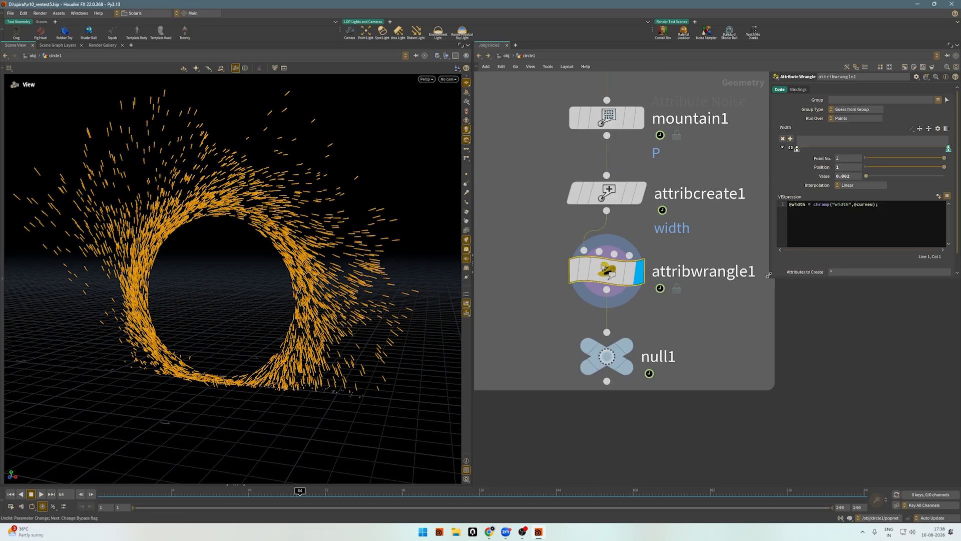
{"action": "left_click_drag", "start_coordinate": [766, 295], "coordinate": [732, 295]}
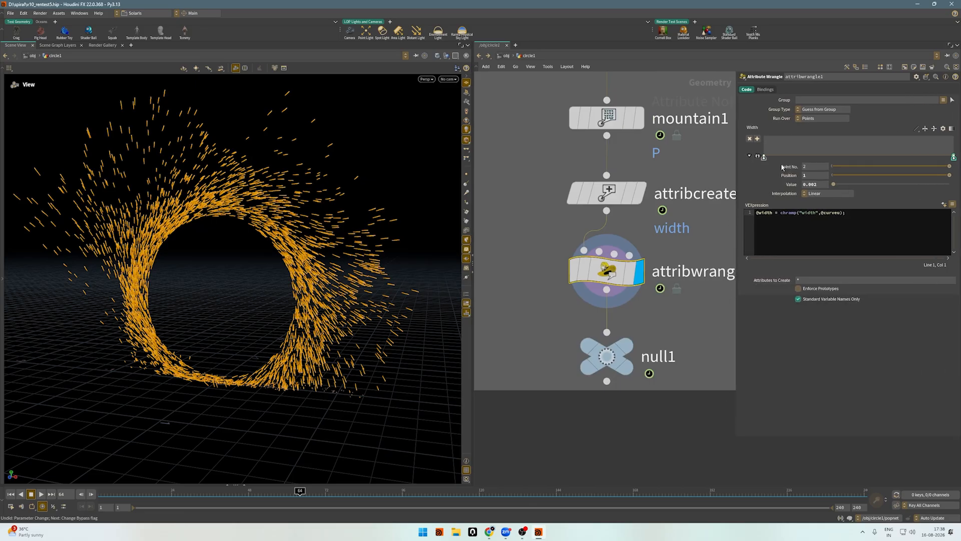
{"action": "left_click_drag", "start_coordinate": [780, 214], "coordinate": [861, 221]}
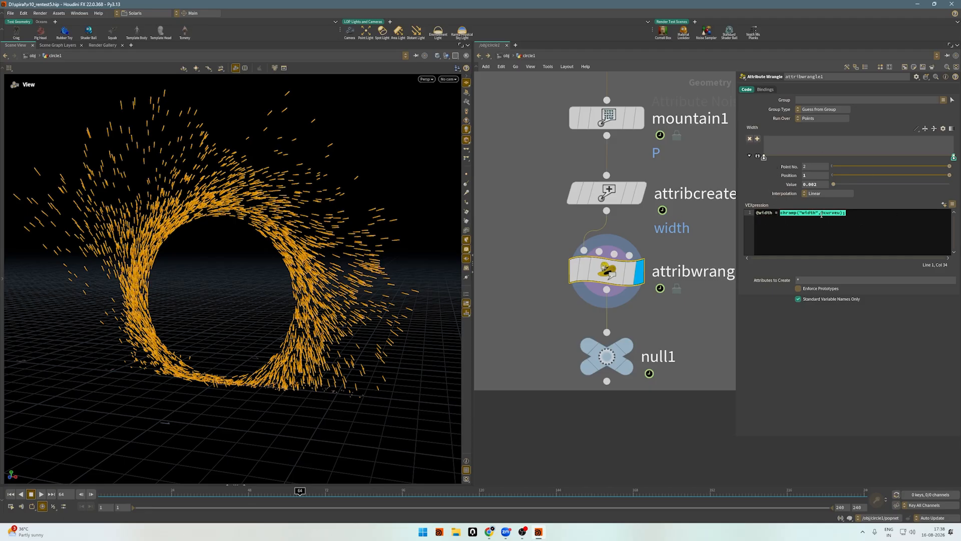
Display null1 at the end of the sparks chain.
{"action": "left_click", "coordinate": [618, 359]}
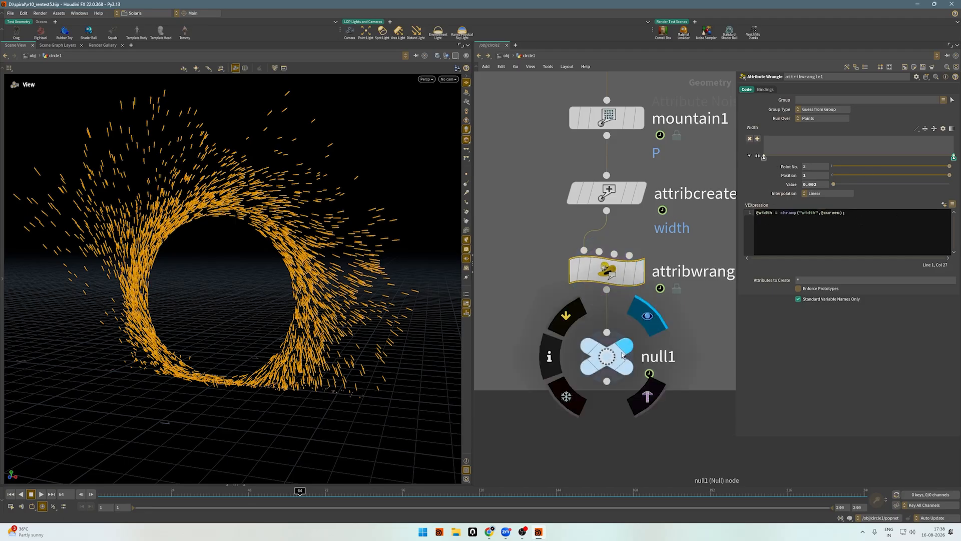
{"action": "scroll", "coordinate": [618, 358], "scroll_direction": "down", "scroll_amount": 5}
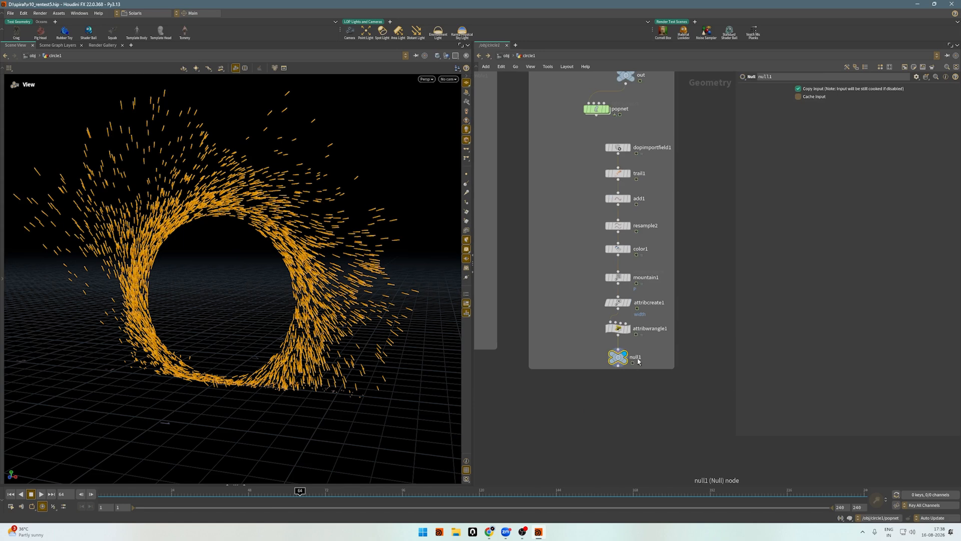
Move the lopnet1 node out of its network box to the empty space just below the Sparks box.
{"action": "scroll", "coordinate": [686, 361], "scroll_direction": "down", "scroll_amount": 4}
{"action": "scroll", "coordinate": [559, 354], "scroll_direction": "up", "scroll_amount": 3}
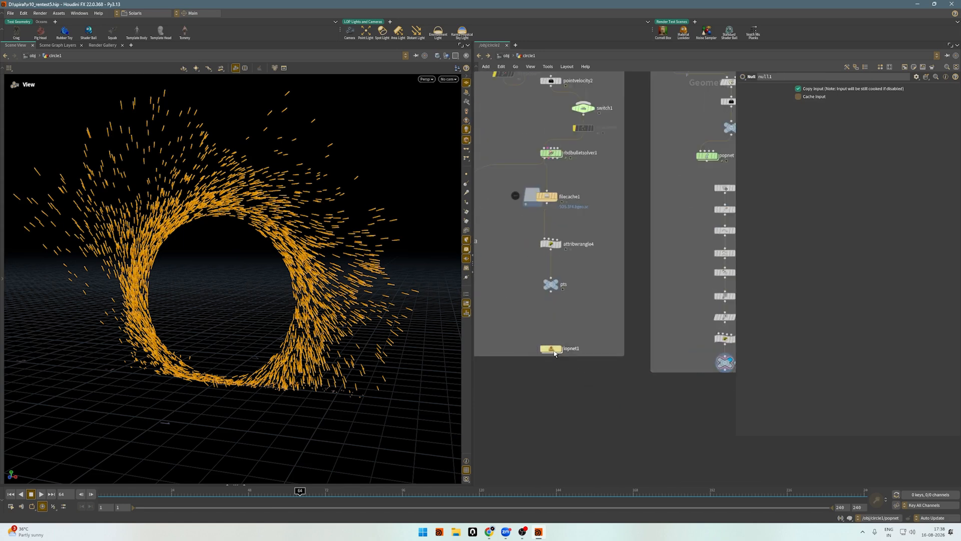
{"action": "left_click_drag", "start_coordinate": [557, 350], "coordinate": [663, 399]}
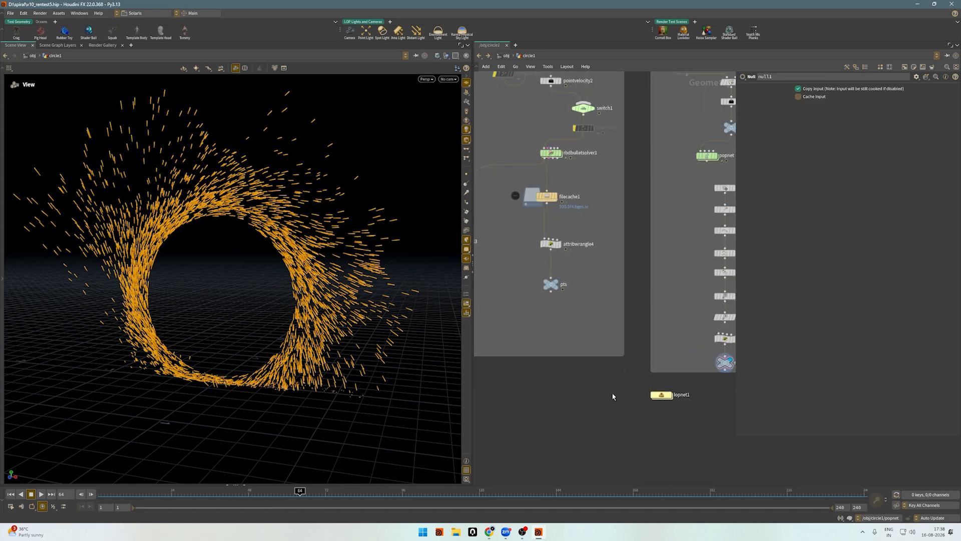
{"action": "mouse_move", "coordinate": [611, 392]}
{"action": "middle_mouse_down"}
{"action": "mouse_move", "coordinate": [595, 389]}
{"action": "mouse_move", "coordinate": [614, 402]}
{"action": "middle_mouse_up"}
{"action": "scroll", "coordinate": [581, 383], "scroll_direction": "down", "scroll_amount": 3}
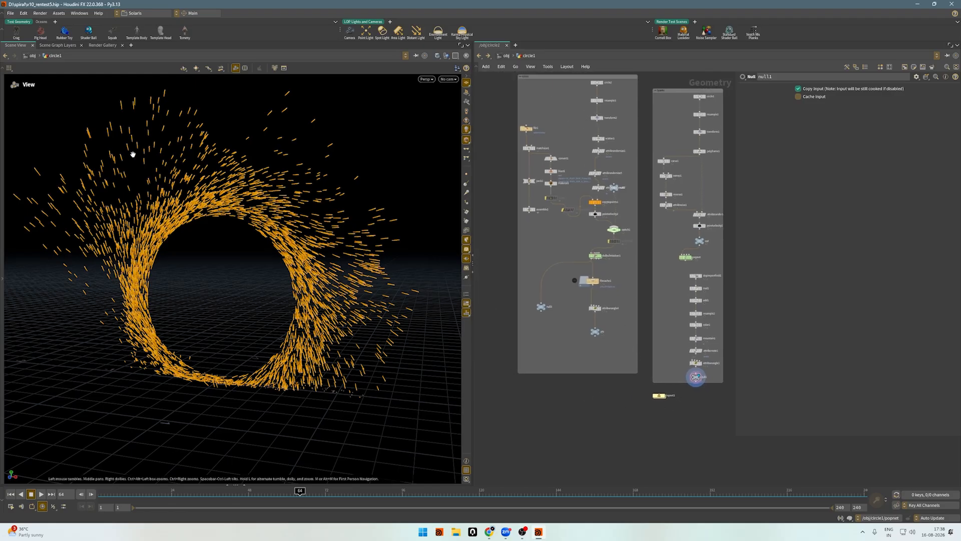
Play the sparks simulation, inspect the ring from several angles, and stop at frame 44.
{"action": "left_click_drag", "start_coordinate": [266, 164], "coordinate": [218, 185]}
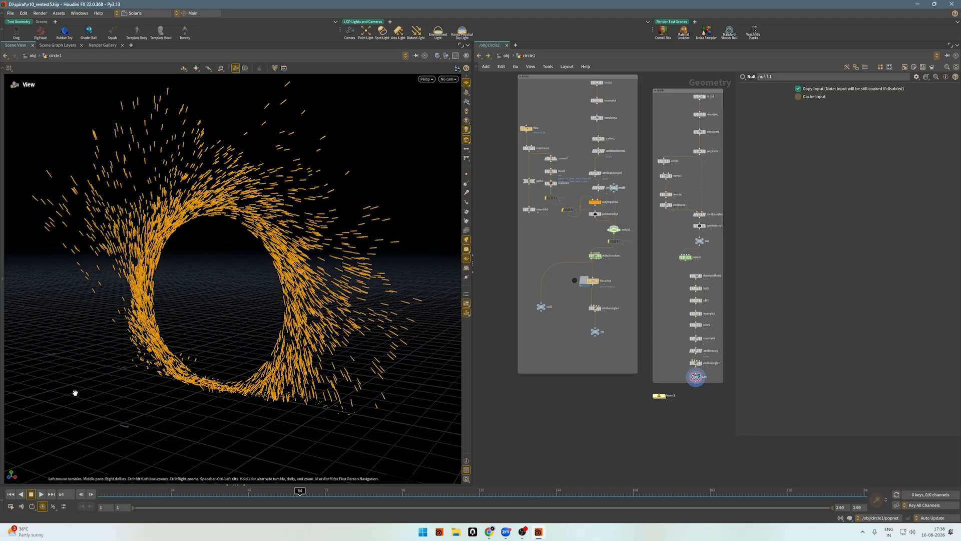
{"action": "left_click_drag", "start_coordinate": [237, 303], "coordinate": [230, 276]}
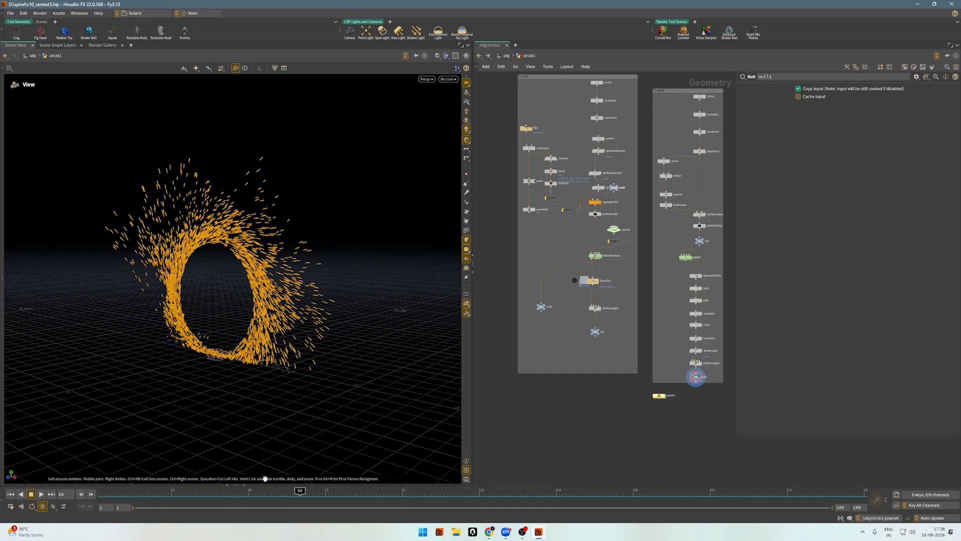
{"action": "left_click", "coordinate": [41, 494]}
{"action": "left_click_drag", "start_coordinate": [279, 322], "coordinate": [308, 267]}
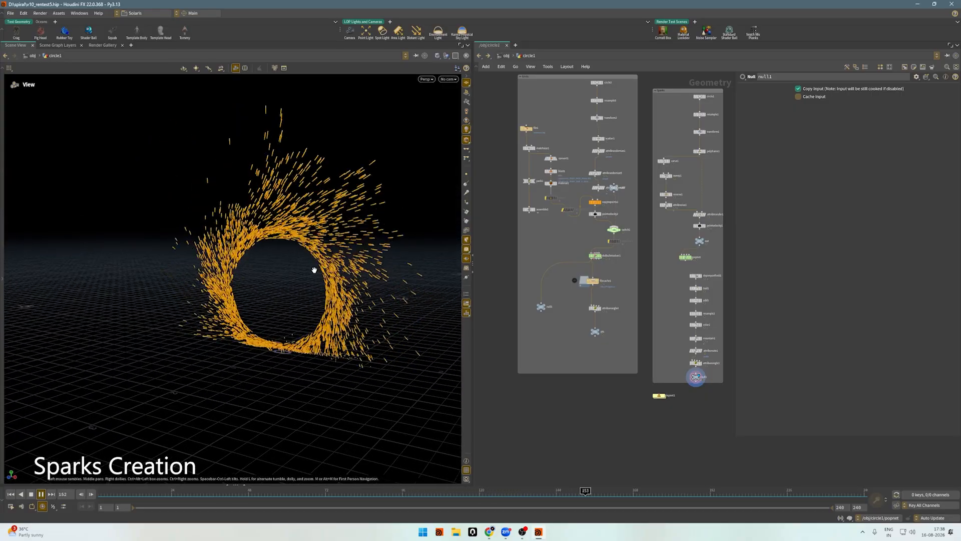
{"action": "left_click", "coordinate": [122, 495]}
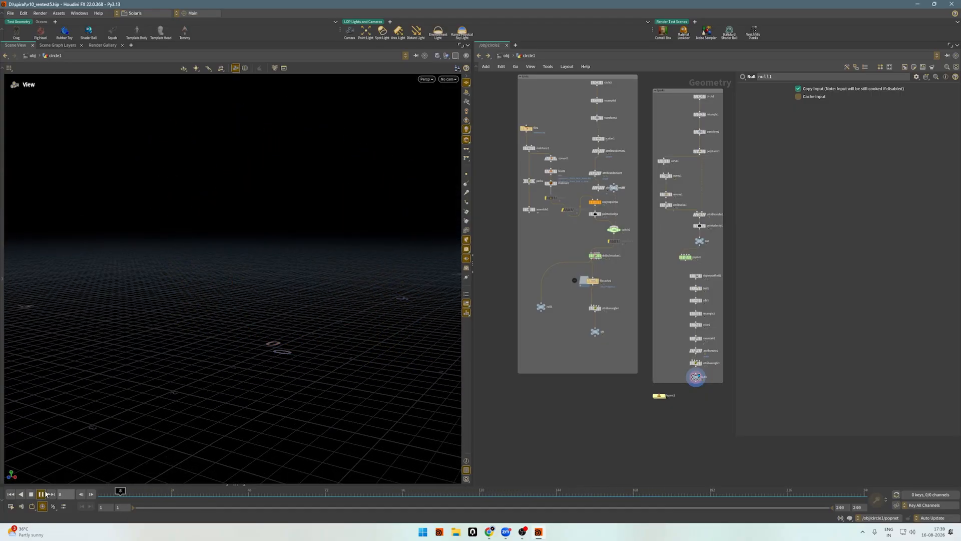
{"action": "left_click", "coordinate": [41, 494]}
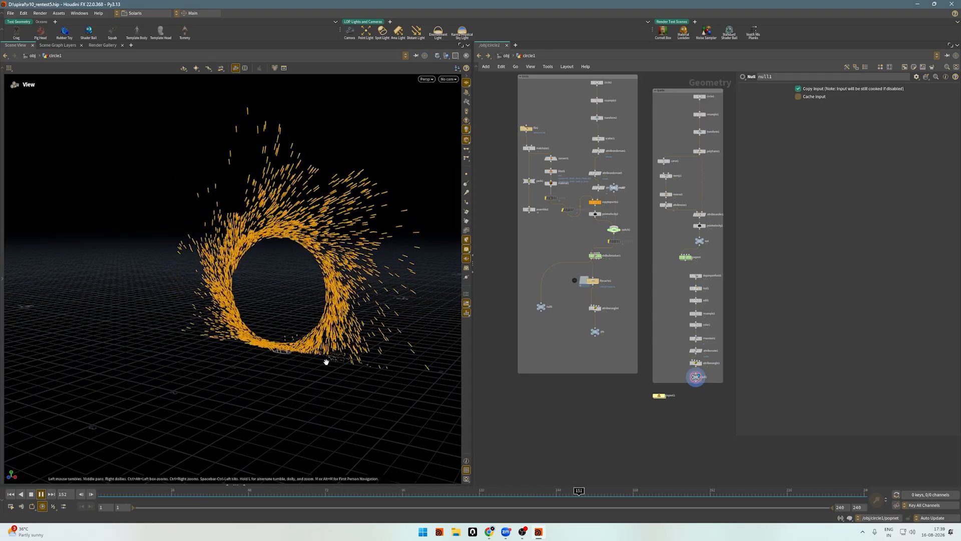
{"action": "left_click", "coordinate": [236, 495]}
{"action": "middle_click_drag", "start_coordinate": [594, 445], "coordinate": [597, 486]}
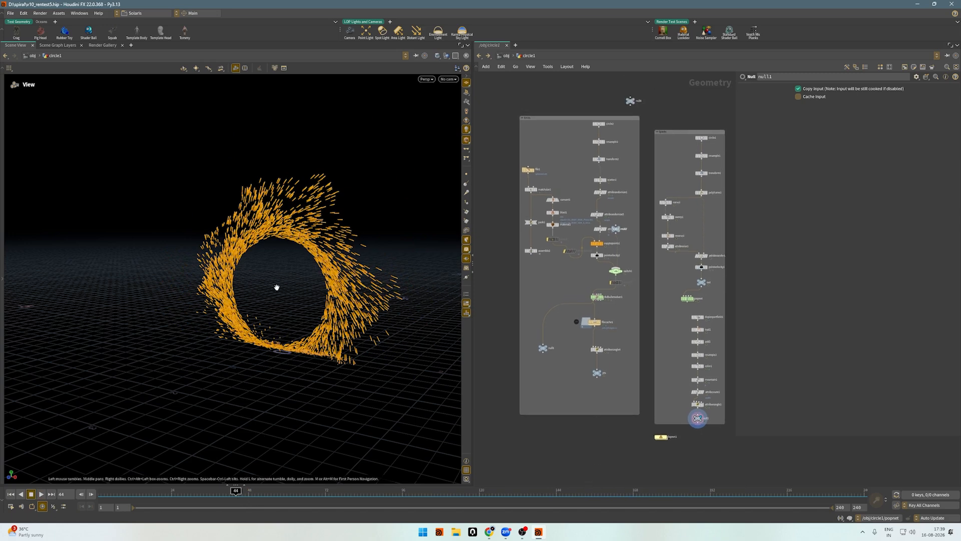
{"action": "left_click_drag", "start_coordinate": [306, 260], "coordinate": [287, 259]}
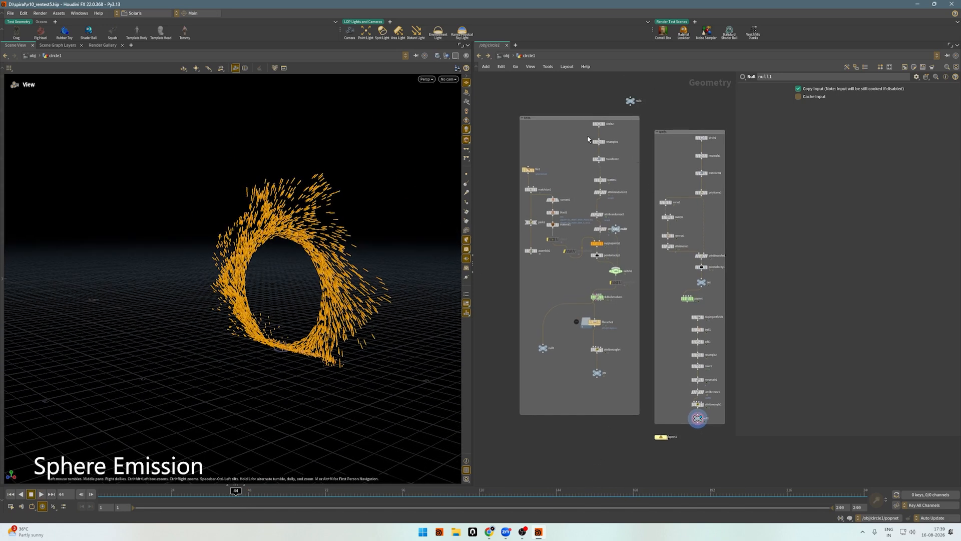
Display circle2 and resample3 in turn at the start of the sphere emission network.
{"action": "scroll", "coordinate": [576, 131], "scroll_direction": "up", "scroll_amount": 4}
{"action": "left_click", "coordinate": [631, 108]}
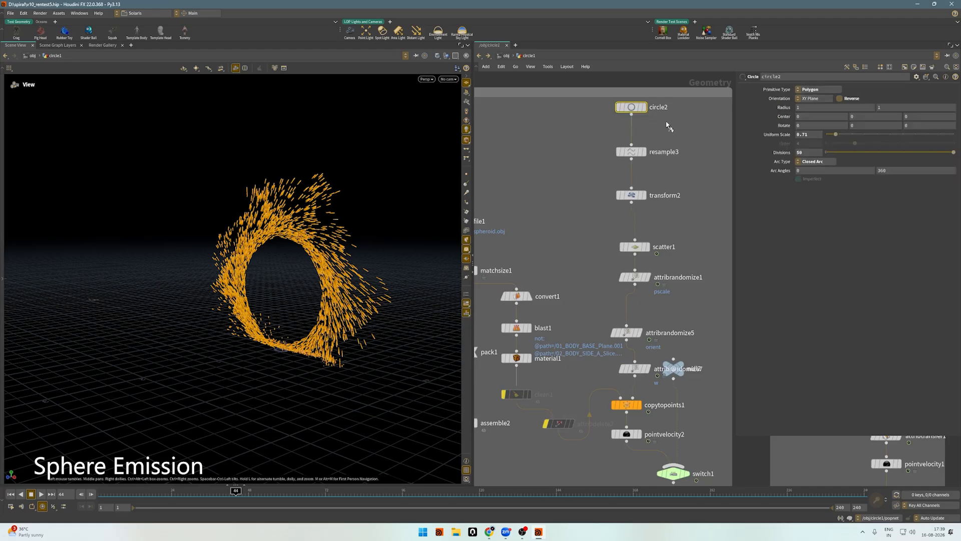
{"action": "left_click", "coordinate": [643, 107]}
{"action": "scroll", "coordinate": [600, 211], "scroll_direction": "down", "scroll_amount": 2}
{"action": "scroll", "coordinate": [601, 211], "scroll_direction": "down", "scroll_amount": 2}
{"action": "scroll", "coordinate": [608, 180], "scroll_direction": "up", "scroll_amount": 5}
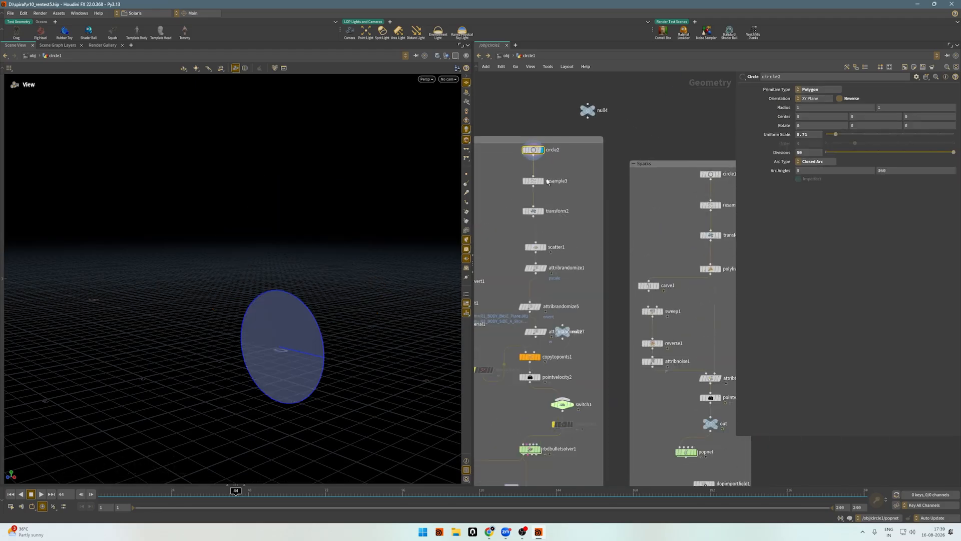
{"action": "left_click", "coordinate": [534, 185]}
{"action": "left_click", "coordinate": [546, 184]}
Display transform2 and check how it positions and scales the emission circle.
{"action": "left_click", "coordinate": [534, 228]}
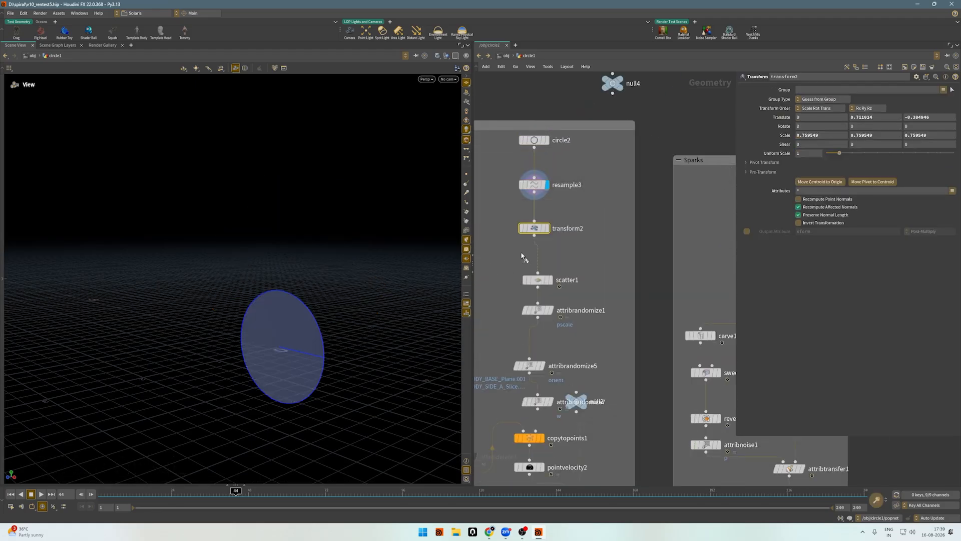
{"action": "left_click", "coordinate": [546, 228]}
{"action": "scroll", "coordinate": [618, 259], "scroll_direction": "down", "scroll_amount": 5}
{"action": "scroll", "coordinate": [550, 310], "scroll_direction": "up", "scroll_amount": 5}
{"action": "scroll", "coordinate": [499, 261], "scroll_direction": "down", "scroll_amount": 5}
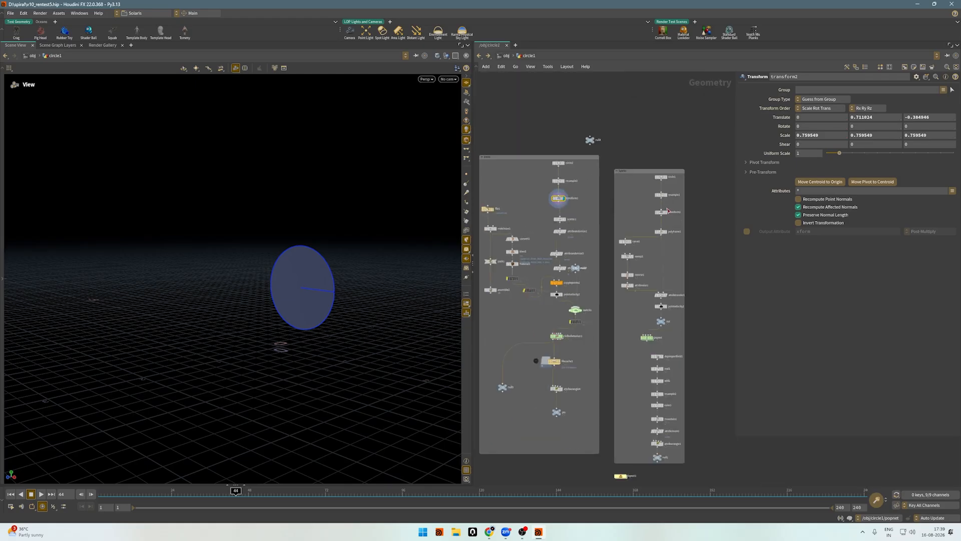
{"action": "scroll", "coordinate": [553, 209], "scroll_direction": "up", "scroll_amount": 3}
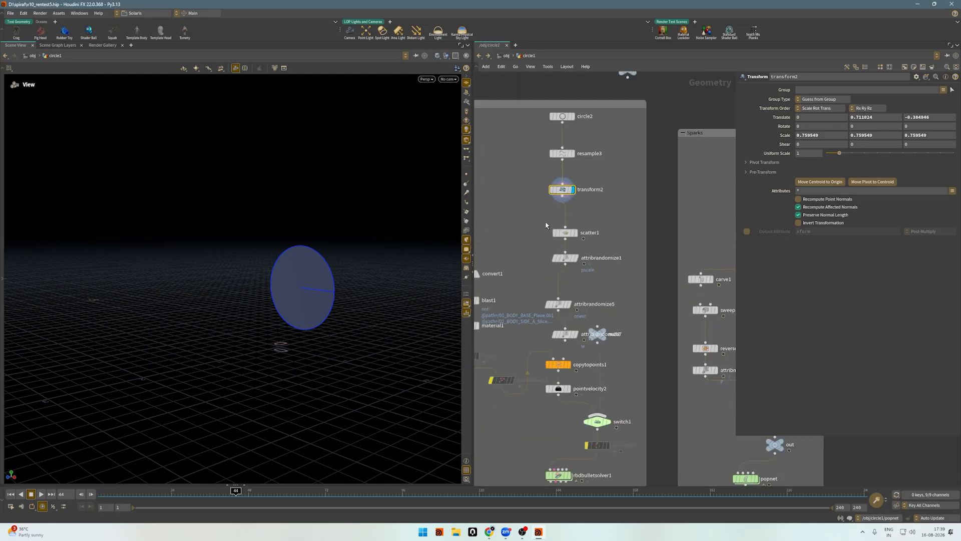
Display scatter1 and review the frame-based expression in its Global Seed.
{"action": "left_click_drag", "start_coordinate": [540, 221], "coordinate": [607, 255]}
{"action": "key", "text": "r"}
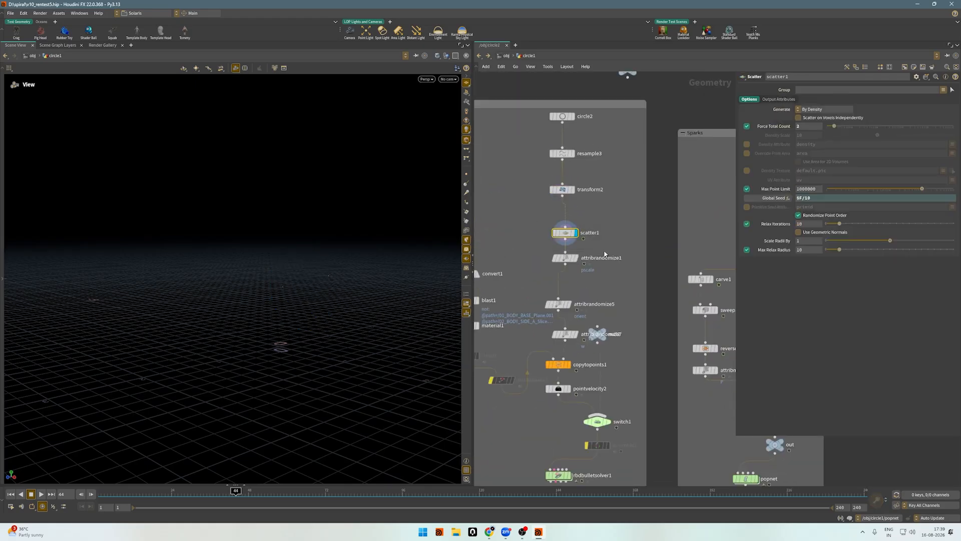
{"action": "scroll", "coordinate": [247, 276], "scroll_direction": "up", "scroll_amount": 2}
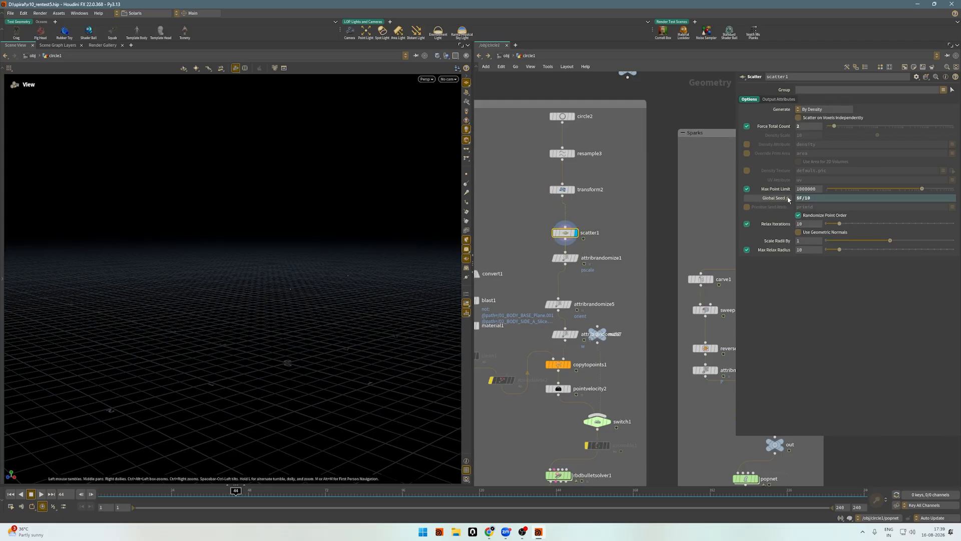
{"action": "left_click", "coordinate": [818, 200]}
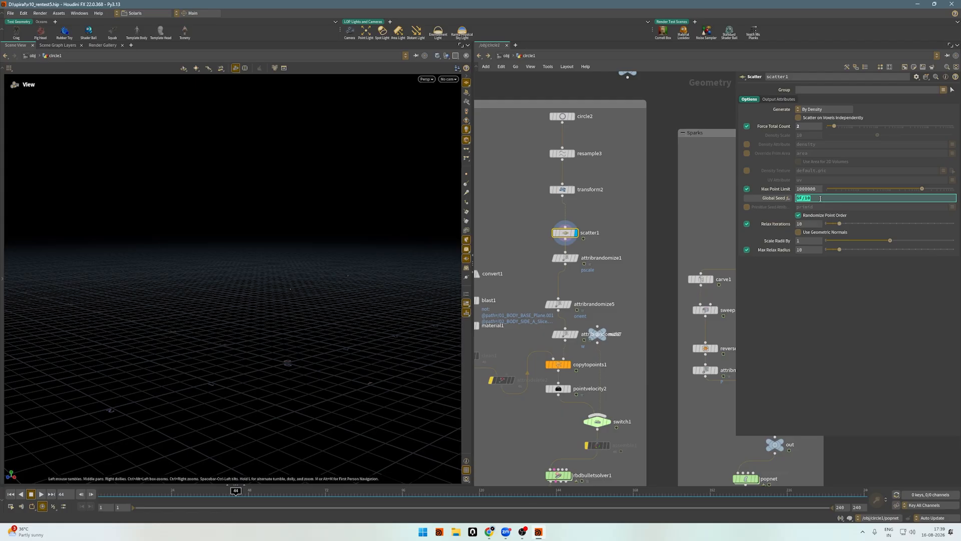
{"action": "type", "text": "$F"}
Scrub the timeline to frame 92 to watch the scattered points move, and turn off the point display.
{"action": "left_click_drag", "start_coordinate": [234, 490], "coordinate": [440, 496]}
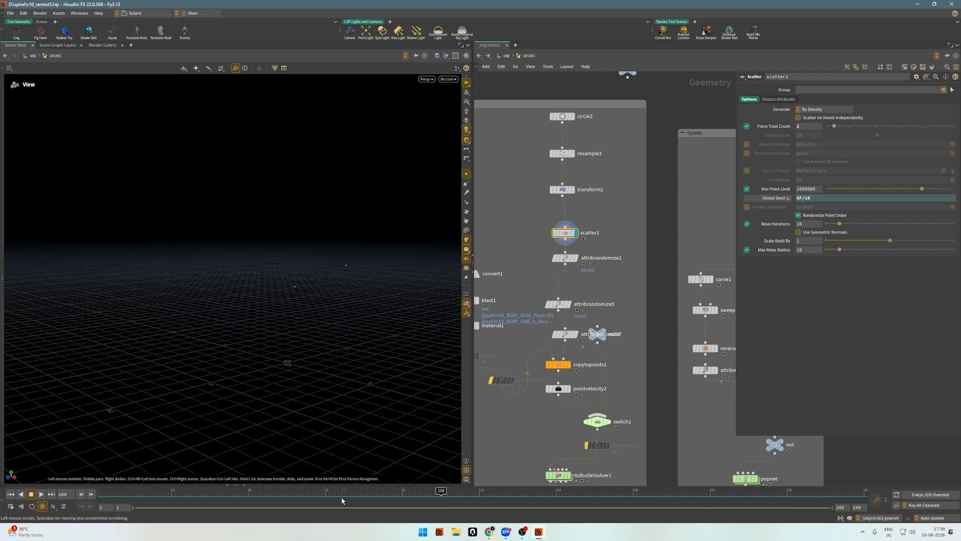
{"action": "left_click_drag", "start_coordinate": [313, 492], "coordinate": [395, 496]}
{"action": "left_click", "coordinate": [467, 175]}
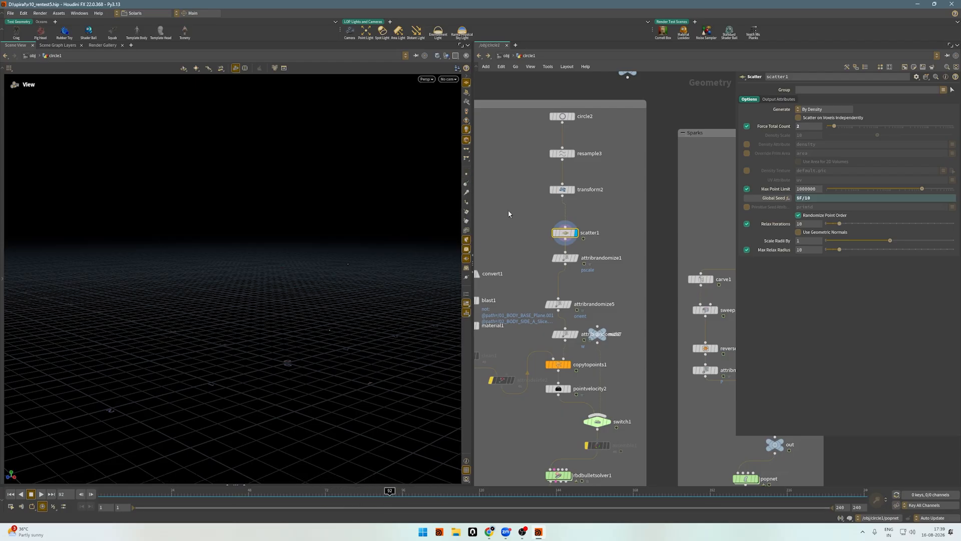
Display attribrandomize1 and review its custom ramp distribution for the pscale attribute.
{"action": "scroll", "coordinate": [650, 283], "scroll_direction": "down", "scroll_amount": 1}
{"action": "scroll", "coordinate": [601, 282], "scroll_direction": "up", "scroll_amount": 2}
{"action": "left_click_drag", "start_coordinate": [618, 281], "coordinate": [537, 251]}
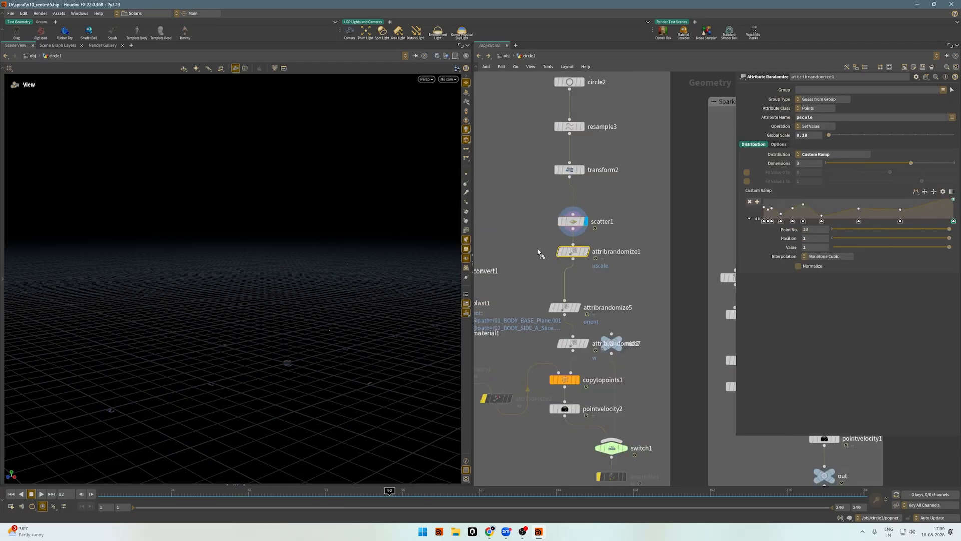
{"action": "key", "text": "r"}
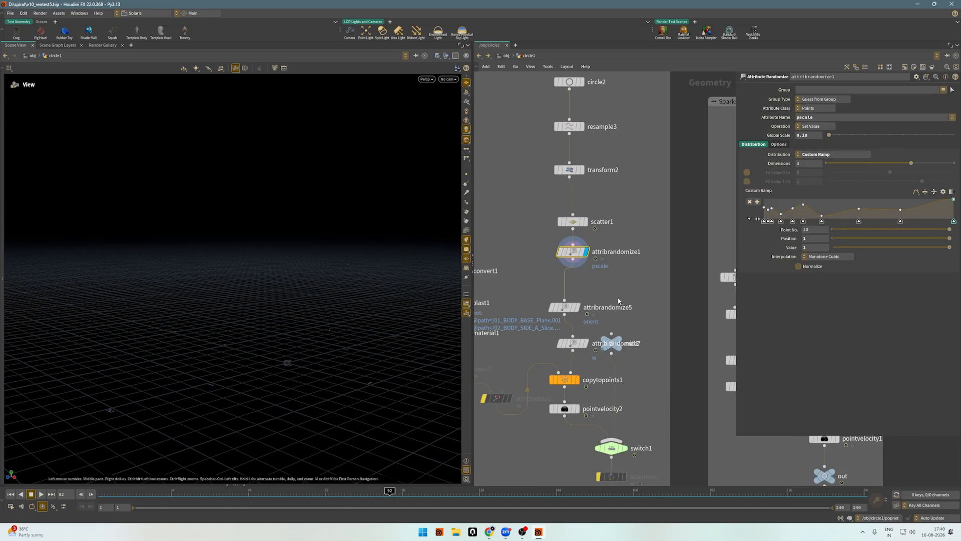
Line up attribrandomize5 beneath attribrandomize1, display it, and review its orient dimensions and custom ramp distribution.
{"action": "left_click", "coordinate": [566, 308]}
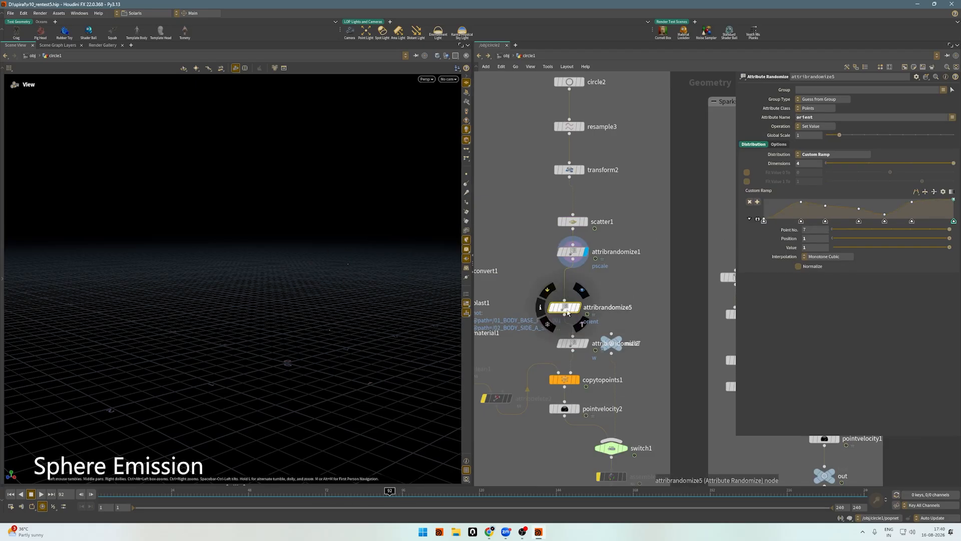
{"action": "left_click_drag", "start_coordinate": [567, 312], "coordinate": [575, 294]}
{"action": "key", "text": "r"}
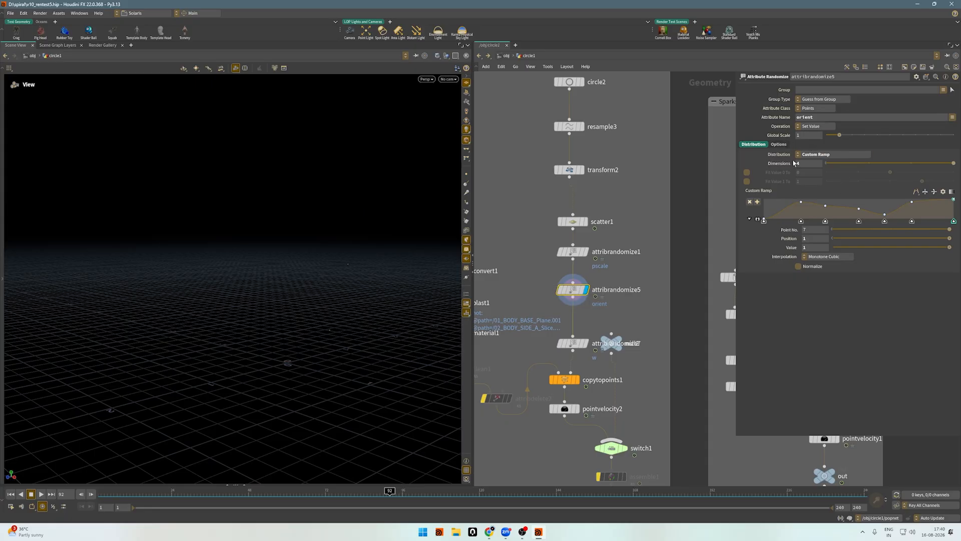
{"action": "left_click", "coordinate": [810, 165]}
{"action": "left_click", "coordinate": [867, 354]}
{"action": "left_click", "coordinate": [817, 155]}
{"action": "left_click", "coordinate": [818, 156]}
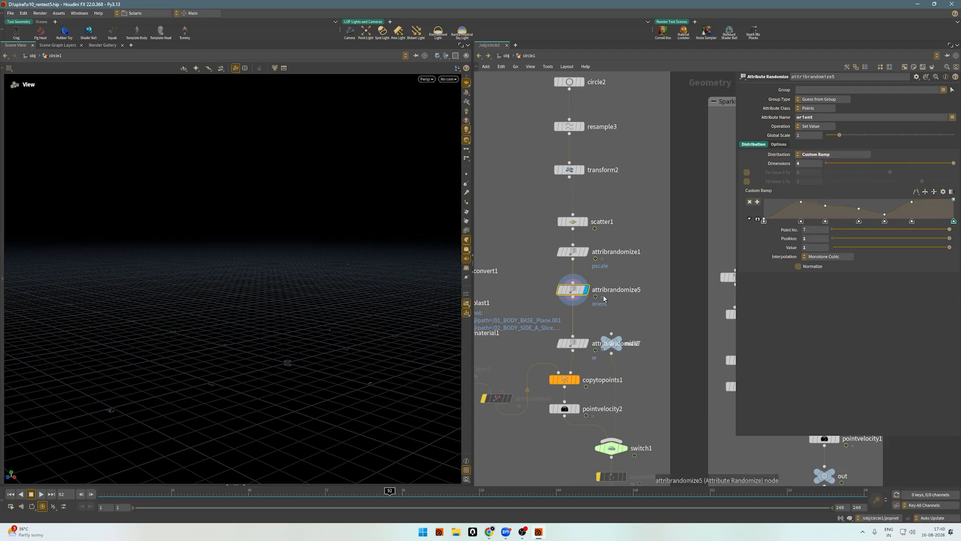
Move null2 clear of attribrandomize7, display attribrandomize7, and check its attribute name w.
{"action": "left_click", "coordinate": [630, 292]}
{"action": "middle_click_drag", "start_coordinate": [630, 291], "coordinate": [663, 262]}
{"action": "scroll", "coordinate": [584, 325], "scroll_direction": "up", "scroll_amount": 1}
{"action": "left_click_drag", "start_coordinate": [580, 327], "coordinate": [609, 289]}
{"action": "left_click_drag", "start_coordinate": [552, 272], "coordinate": [700, 314]}
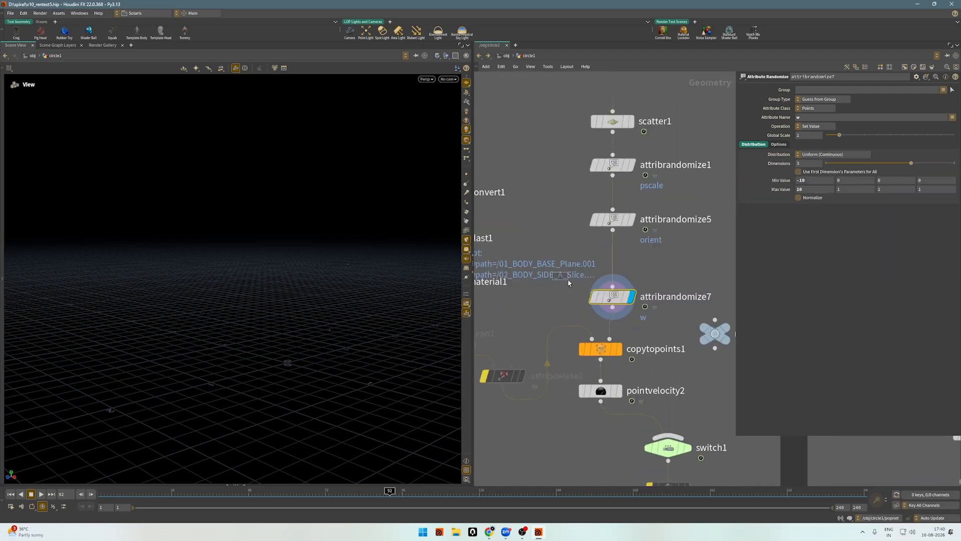
{"action": "middle_click_drag", "start_coordinate": [671, 271], "coordinate": [694, 210]}
{"action": "left_click", "coordinate": [828, 119]}
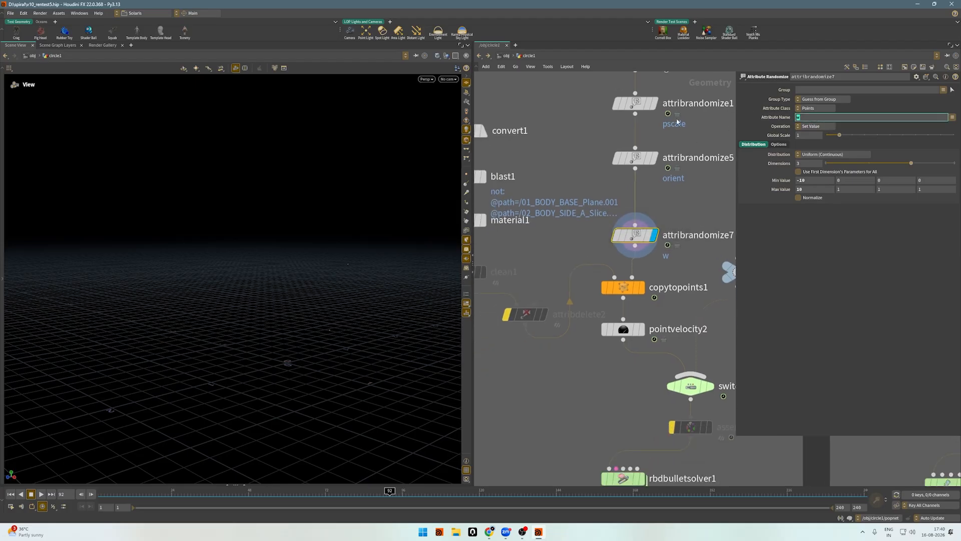
Review the copytopoints1 settings and display the file1 node that loads spheroid.obj.
{"action": "left_click", "coordinate": [625, 288]}
{"action": "scroll", "coordinate": [675, 290], "scroll_direction": "down", "scroll_amount": 5}
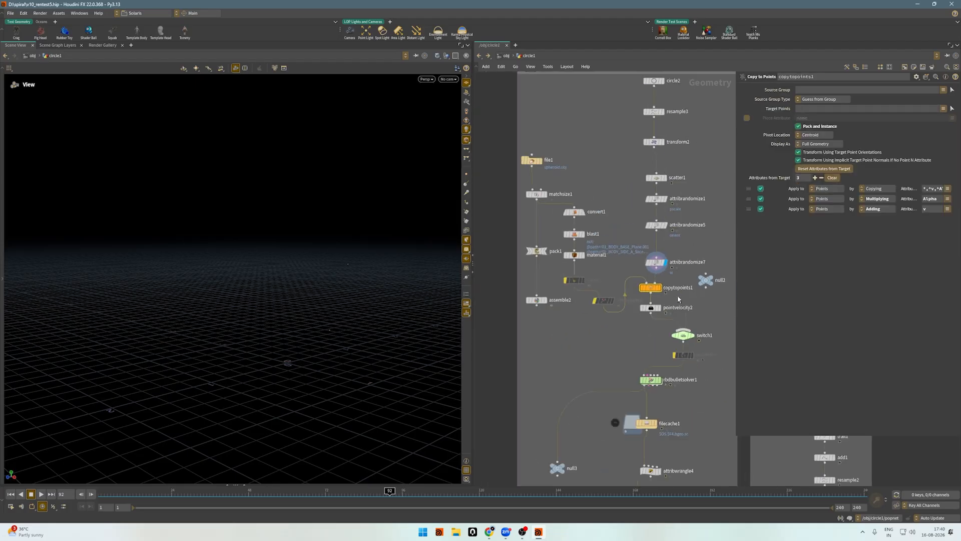
{"action": "scroll", "coordinate": [534, 162], "scroll_direction": "up", "scroll_amount": 2}
{"action": "left_click_drag", "start_coordinate": [617, 142], "coordinate": [511, 192]}
{"action": "key", "text": "r"}
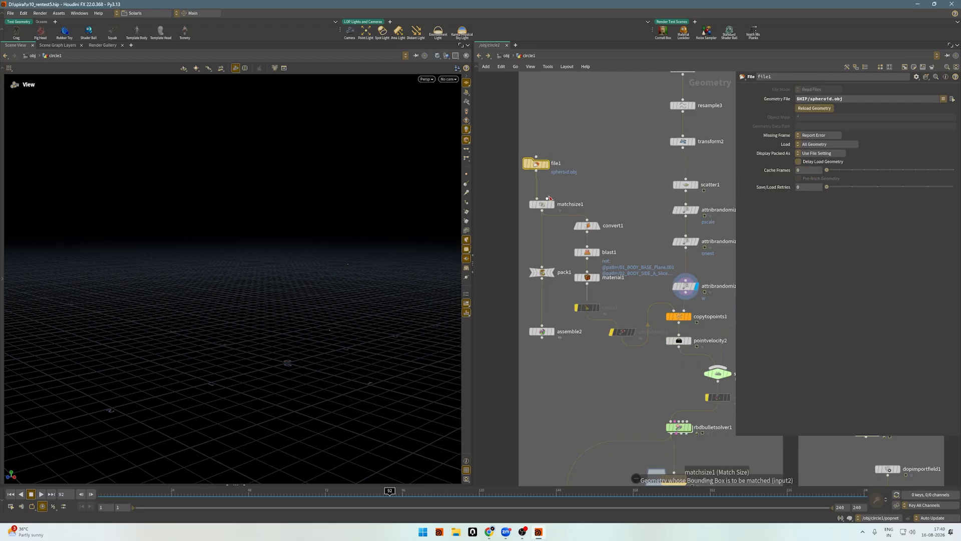
Inspect the loaded spheroid model up close from several angles.
{"action": "left_click_drag", "start_coordinate": [265, 333], "coordinate": [345, 263]}
{"action": "mouse_move", "coordinate": [330, 316]}
{"action": "left_mouse_down"}
{"action": "mouse_move", "coordinate": [408, 294]}
{"action": "mouse_move", "coordinate": [360, 279]}
{"action": "mouse_move", "coordinate": [387, 368]}
{"action": "mouse_move", "coordinate": [315, 265]}
{"action": "left_mouse_up"}
{"action": "left_click_drag", "start_coordinate": [277, 230], "coordinate": [288, 207]}
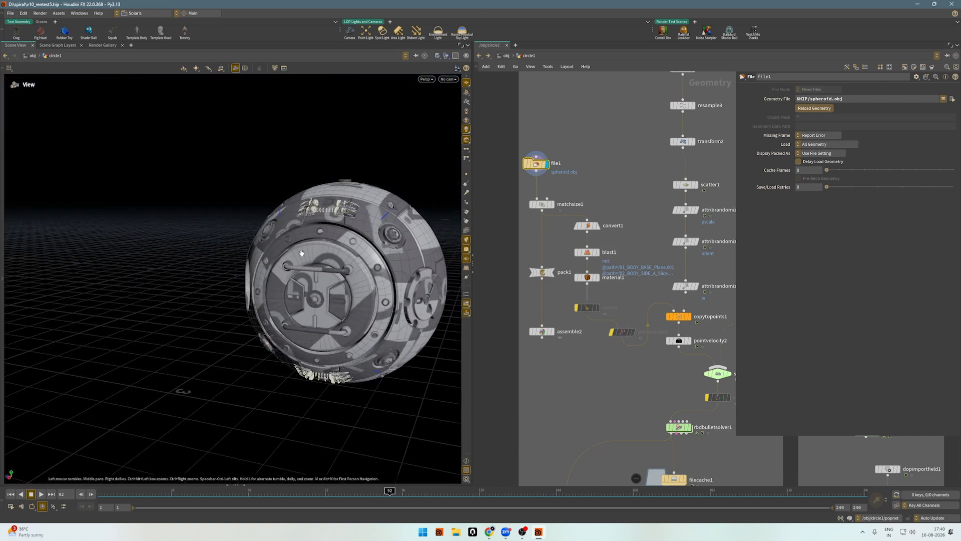
{"action": "left_click_drag", "start_coordinate": [302, 253], "coordinate": [327, 235]}
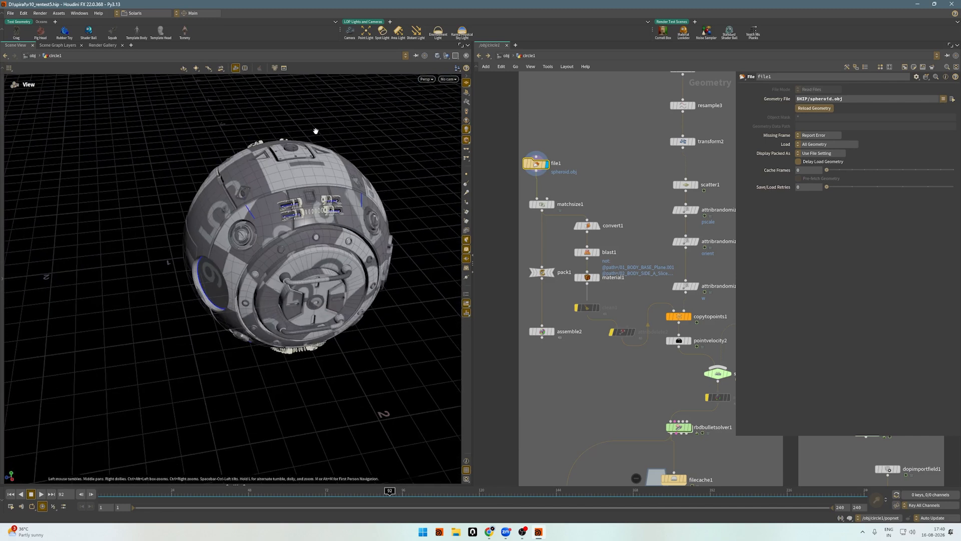
{"action": "left_click_drag", "start_coordinate": [189, 271], "coordinate": [276, 222]}
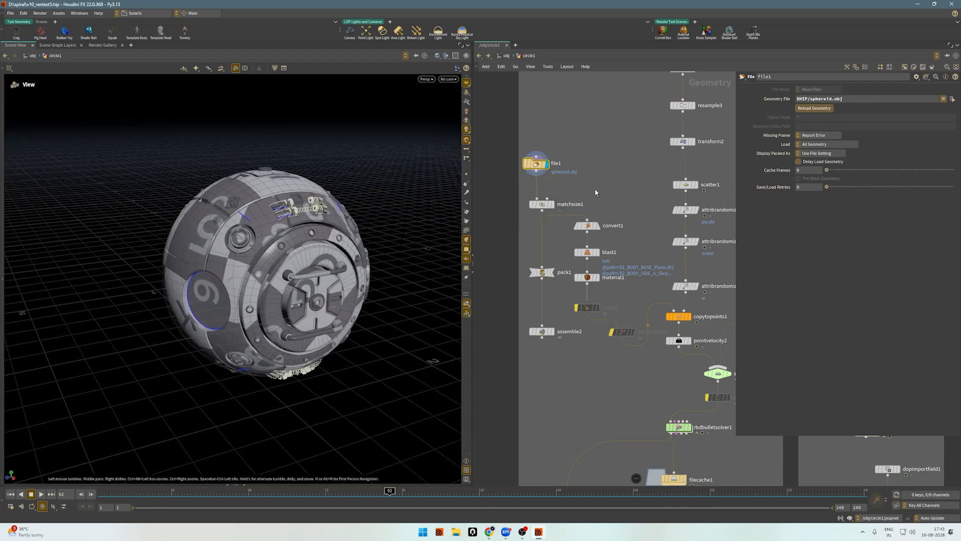
Display matchsize1 and examine the spheroid with its center justification settings.
{"action": "middle_click_drag", "start_coordinate": [595, 191], "coordinate": [586, 167]}
{"action": "left_click_drag", "start_coordinate": [599, 151], "coordinate": [518, 185]}
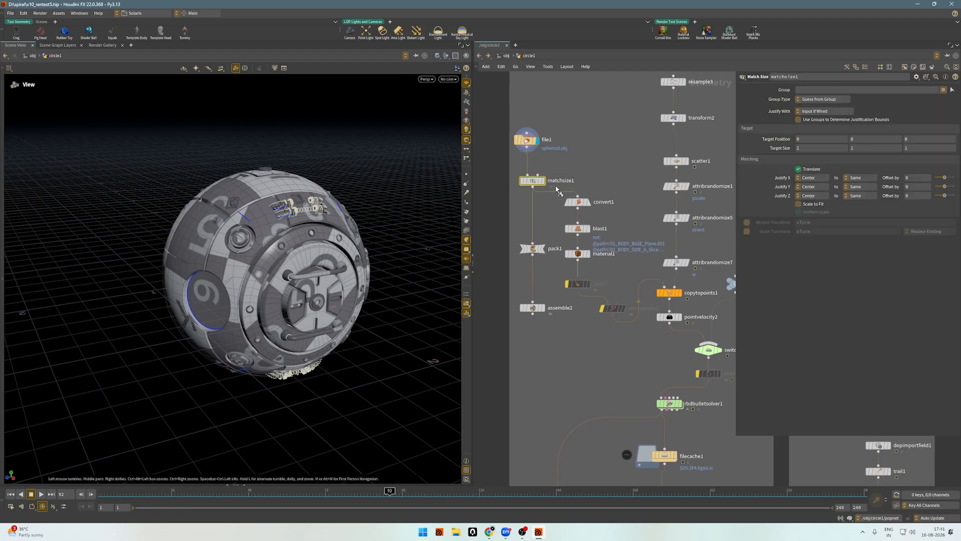
{"action": "left_click_drag", "start_coordinate": [353, 236], "coordinate": [283, 208]}
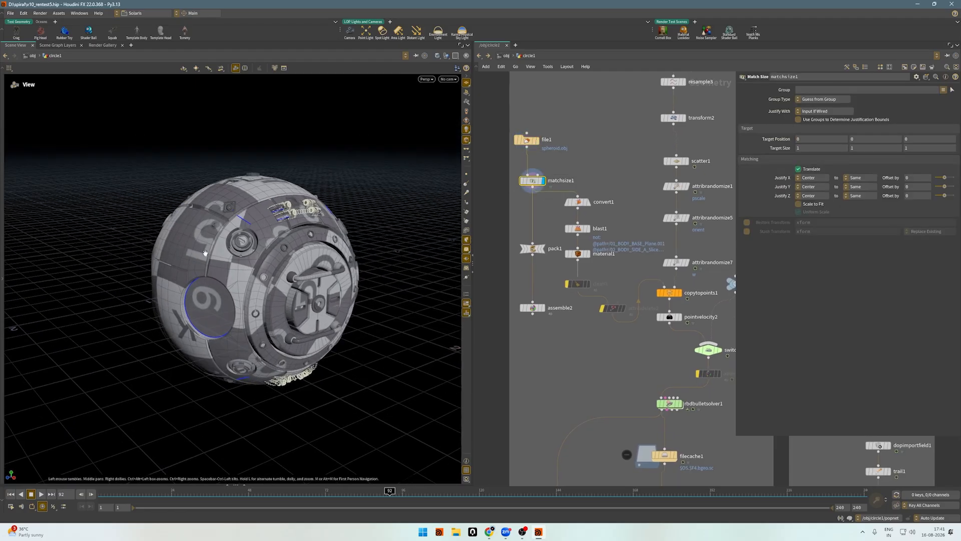
Display material1 below blast1 and inspect the spheroid geometry kept at that point.
{"action": "scroll", "coordinate": [623, 261], "scroll_direction": "up", "scroll_amount": 3}
{"action": "left_click", "coordinate": [551, 251]}
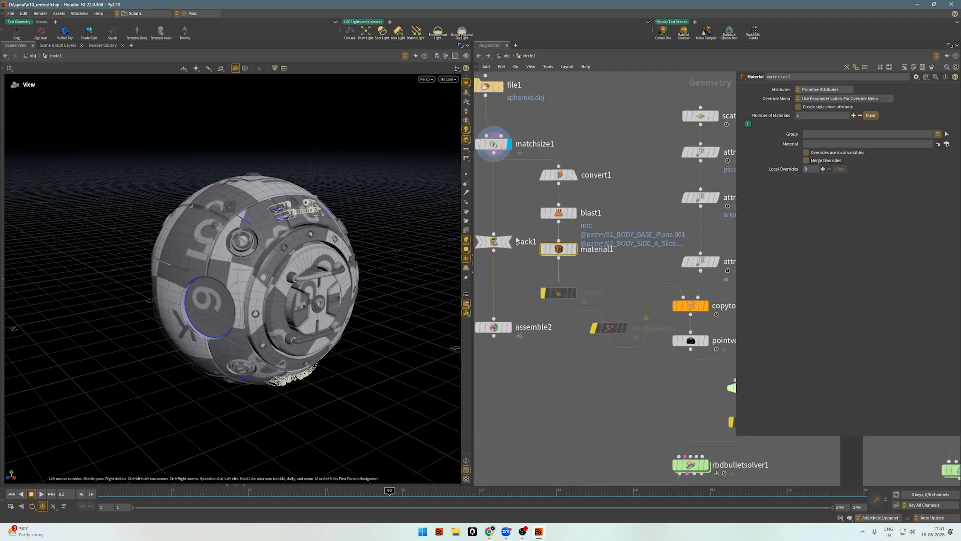
{"action": "left_click_drag", "start_coordinate": [197, 195], "coordinate": [182, 211]}
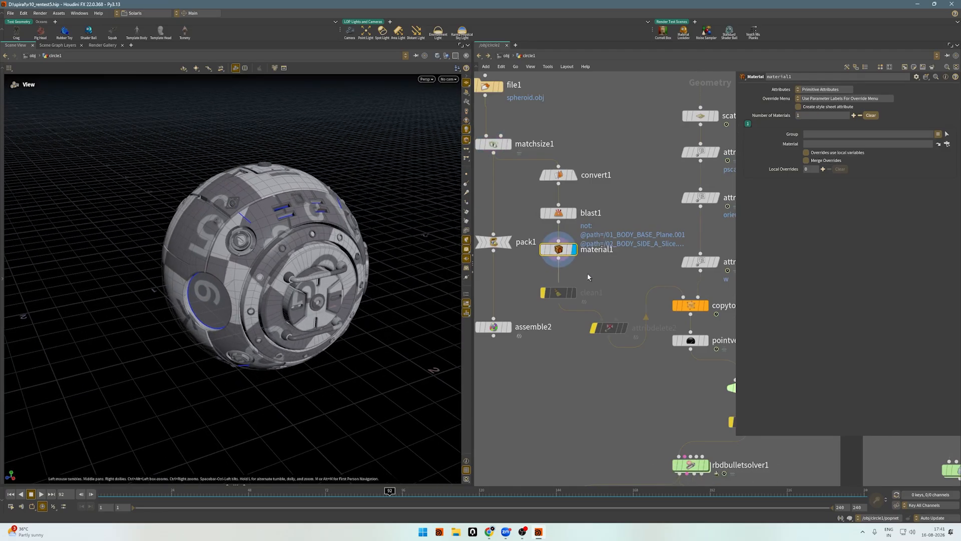
Display copytopoints1 and scrub the timeline to frame 141 to examine the spheroids copied onto the scattered points.
{"action": "scroll", "coordinate": [589, 277], "scroll_direction": "down", "scroll_amount": 2}
{"action": "middle_click_drag", "start_coordinate": [602, 267], "coordinate": [550, 253]}
{"action": "scroll", "coordinate": [632, 284], "scroll_direction": "up", "scroll_amount": 2}
{"action": "left_click", "coordinate": [602, 286]}
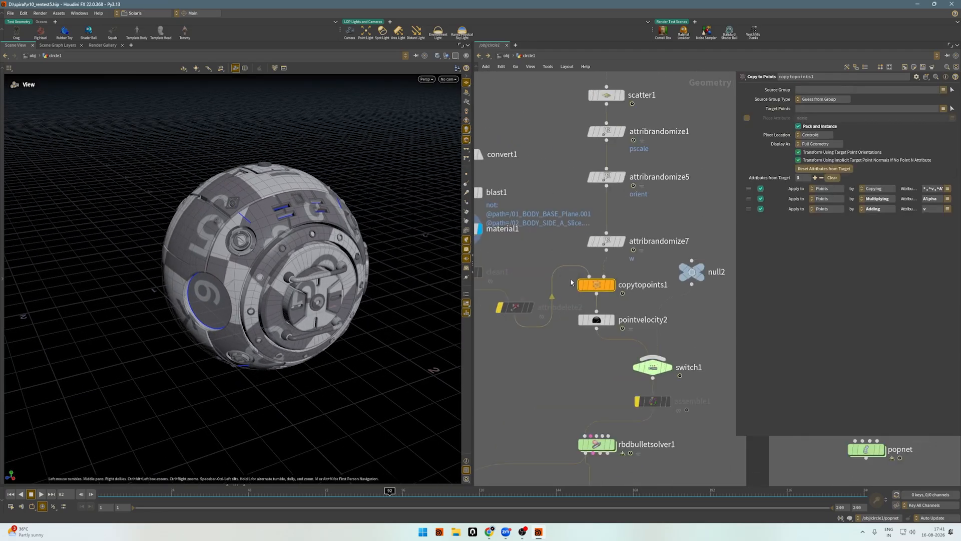
{"action": "left_click", "coordinate": [611, 284]}
{"action": "left_click_drag", "start_coordinate": [344, 235], "coordinate": [307, 244]}
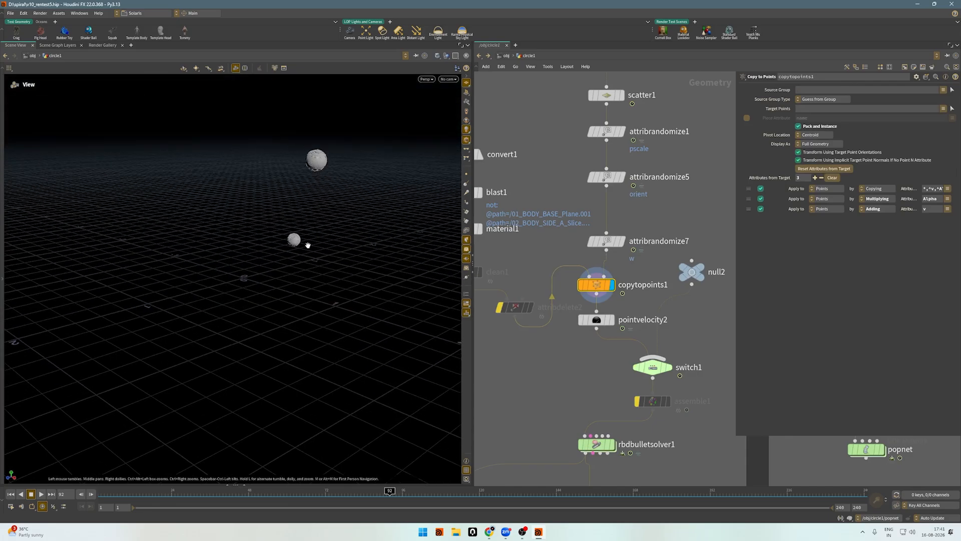
{"action": "left_click_drag", "start_coordinate": [197, 494], "coordinate": [546, 498]}
{"action": "scroll", "coordinate": [293, 244], "scroll_direction": "up", "scroll_amount": 1}
{"action": "scroll", "coordinate": [293, 245], "scroll_direction": "up", "scroll_amount": 1}
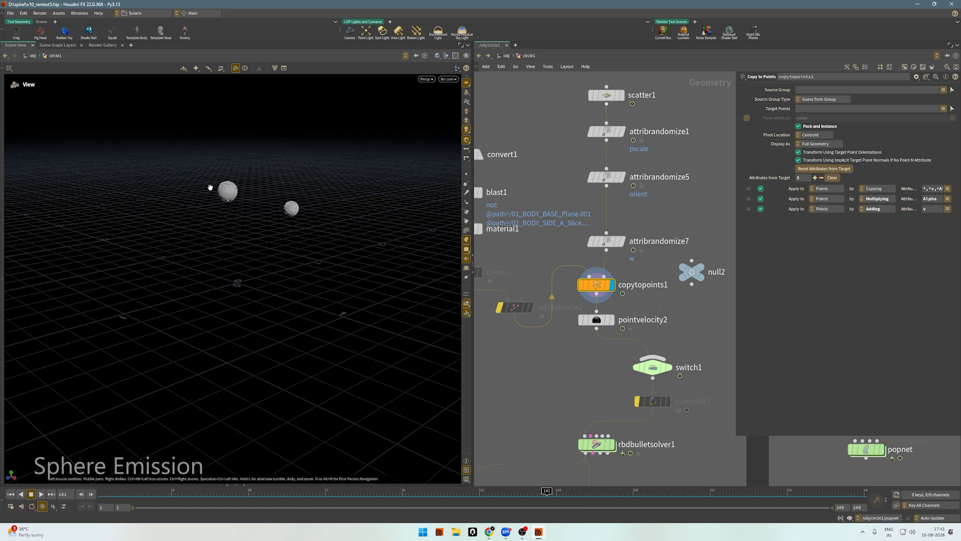
{"action": "scroll", "coordinate": [210, 189], "scroll_direction": "up", "scroll_amount": 3}
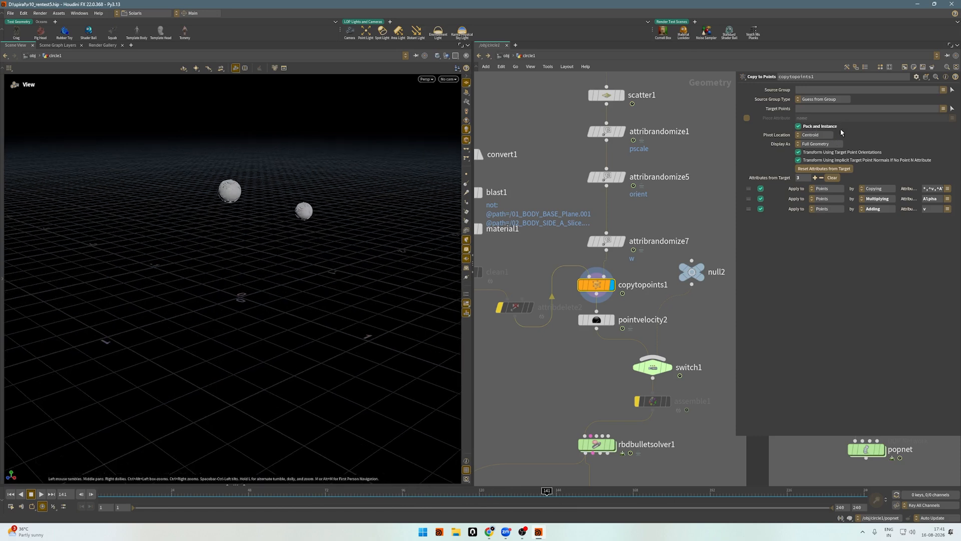
Display pointvelocity2 and review its added velocity alongside the copied spheroids.
{"action": "scroll", "coordinate": [621, 344], "scroll_direction": "up", "scroll_amount": 2}
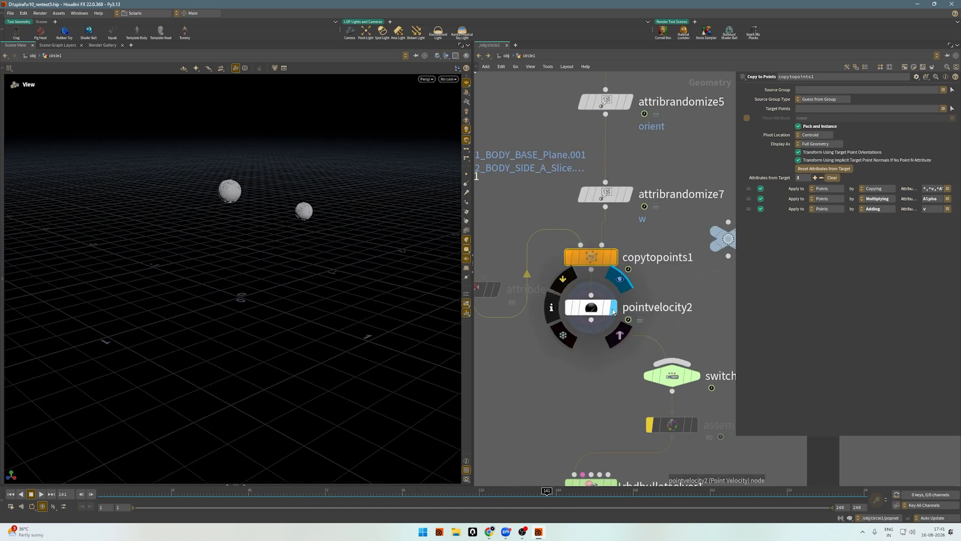
{"action": "left_click", "coordinate": [590, 309]}
{"action": "left_click_drag", "start_coordinate": [263, 236], "coordinate": [341, 224]}
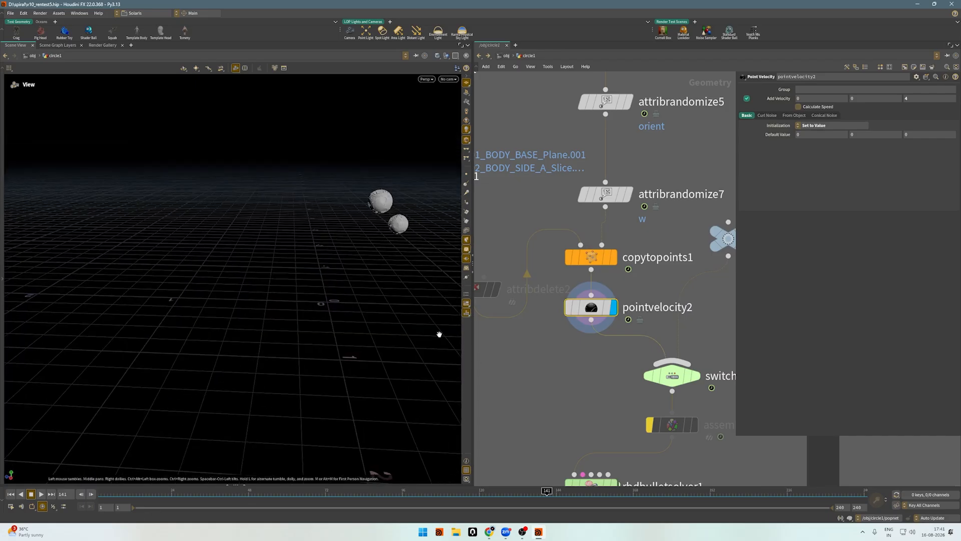
Visualize the v point attribute while scrubbing the timeline to frame 159, and turn the visualizer off again.
{"action": "left_click", "coordinate": [466, 304]}
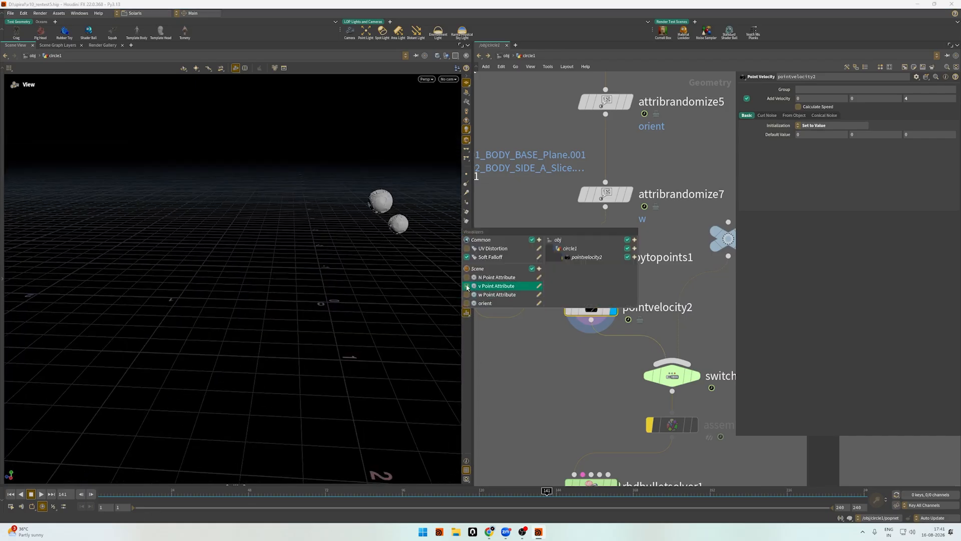
{"action": "left_click", "coordinate": [466, 287]}
{"action": "left_click_drag", "start_coordinate": [298, 232], "coordinate": [605, 493]}
{"action": "left_click", "coordinate": [466, 313]}
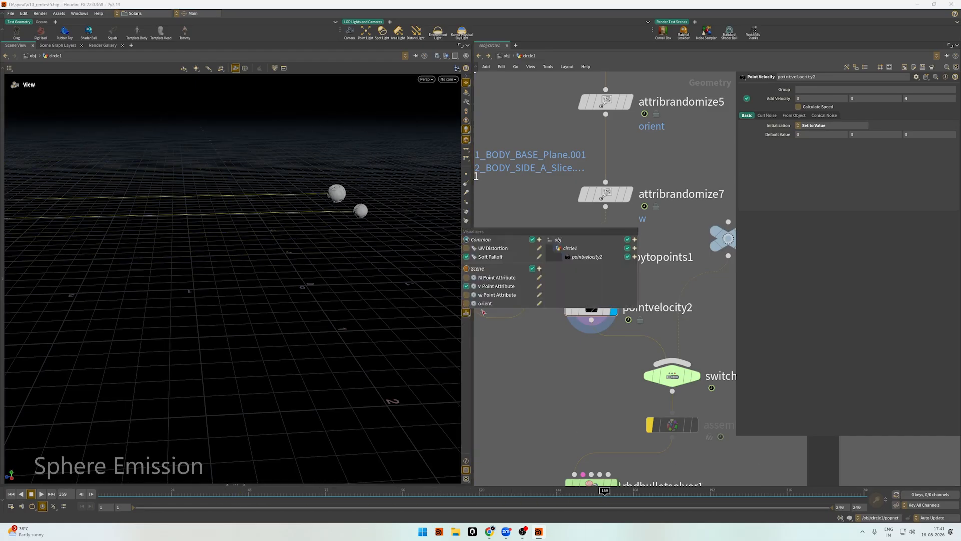
{"action": "left_click", "coordinate": [466, 286]}
Display switch1 and scrub the timeline to frame 50 to check how its input expression alternates the emitted spheroids.
{"action": "scroll", "coordinate": [530, 363], "scroll_direction": "down", "scroll_amount": 3}
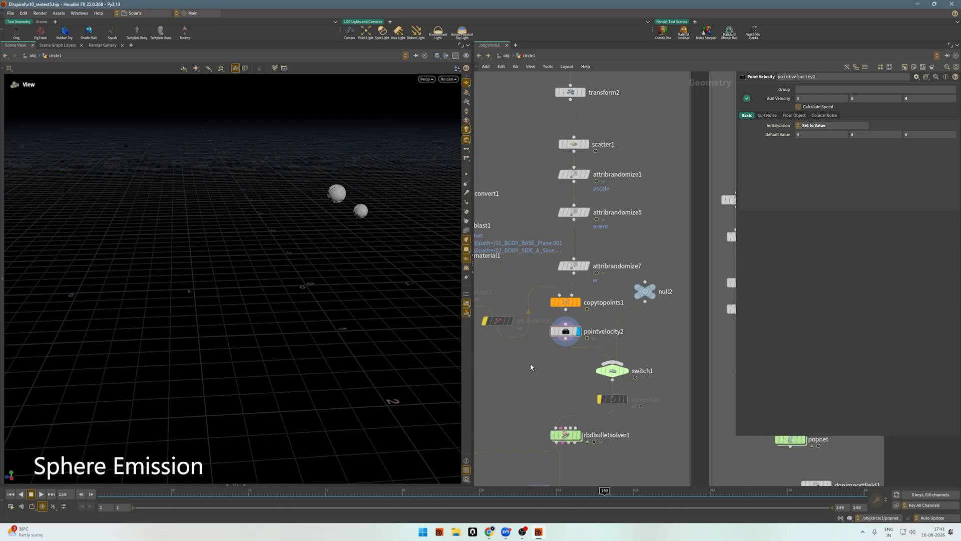
{"action": "scroll", "coordinate": [563, 390], "scroll_direction": "up", "scroll_amount": 3}
{"action": "left_click", "coordinate": [692, 343]}
{"action": "left_click", "coordinate": [672, 345]}
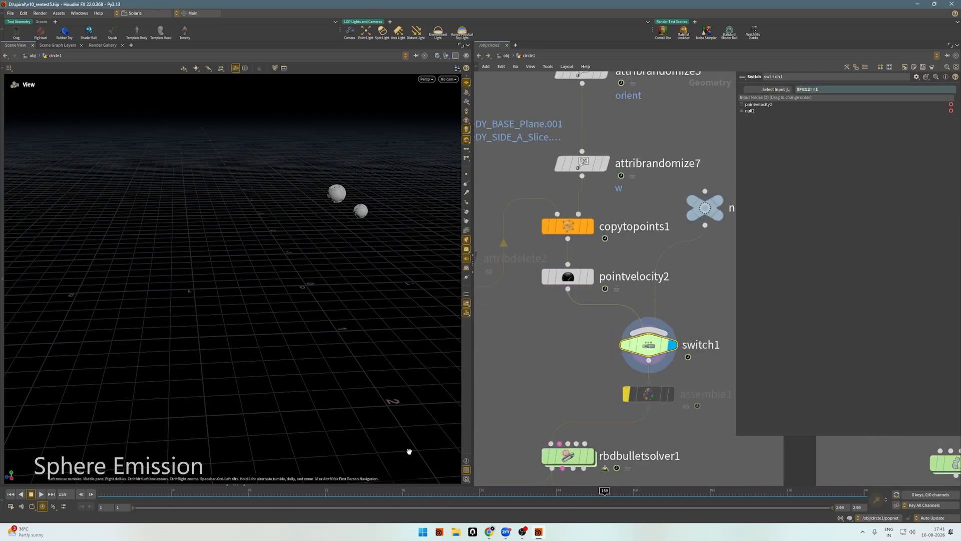
{"action": "left_click_drag", "start_coordinate": [253, 493], "coordinate": [601, 500]}
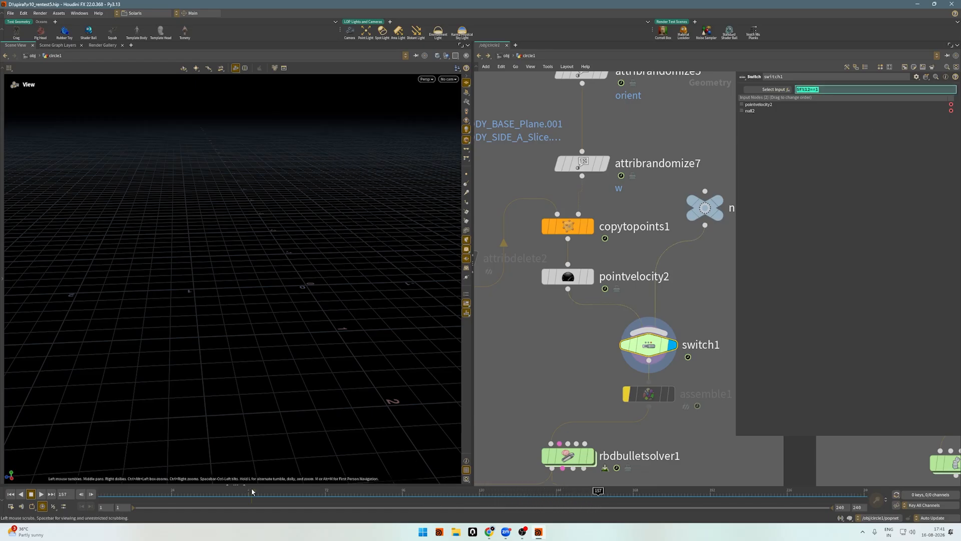
{"action": "mouse_move", "coordinate": [254, 493]}
{"action": "left_mouse_down"}
{"action": "mouse_move", "coordinate": [383, 500]}
{"action": "mouse_move", "coordinate": [254, 501]}
{"action": "left_mouse_up"}
Select rbdbulletsolver1 to show its settings and return the timeline to the first frame.
{"action": "scroll", "coordinate": [686, 277], "scroll_direction": "down", "scroll_amount": 4}
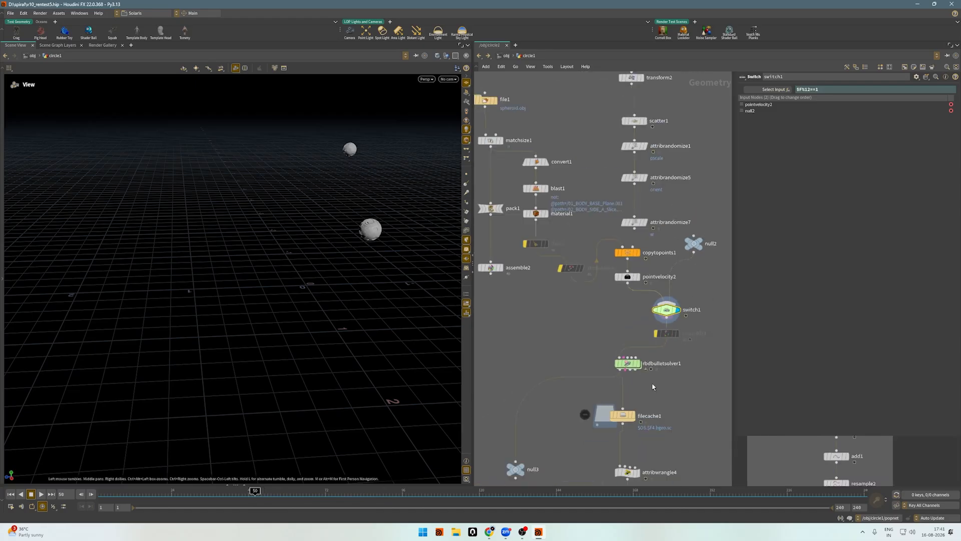
{"action": "scroll", "coordinate": [655, 383], "scroll_direction": "up", "scroll_amount": 4}
{"action": "middle_click_drag", "start_coordinate": [675, 387], "coordinate": [647, 306]}
{"action": "scroll", "coordinate": [646, 306], "scroll_direction": "down", "scroll_amount": 1}
{"action": "left_click", "coordinate": [580, 267]}
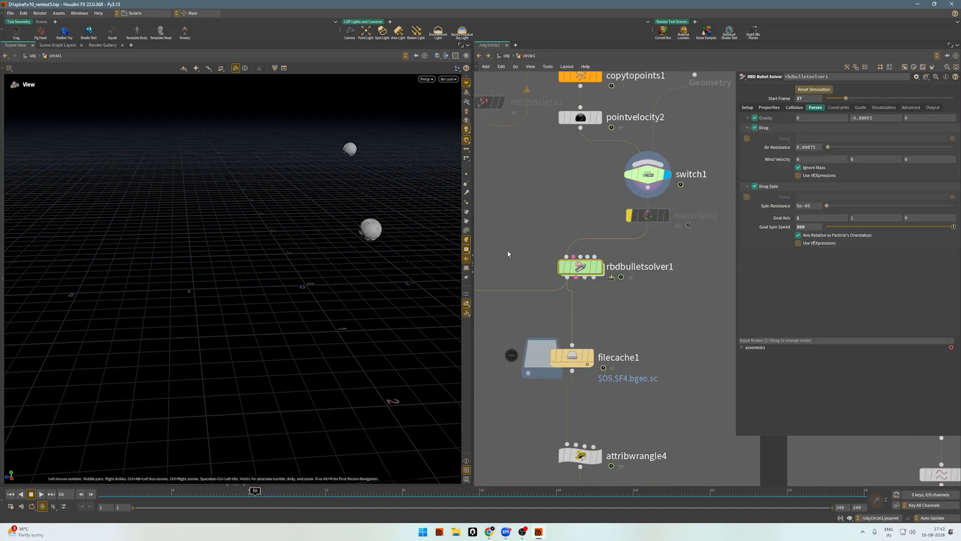
{"action": "left_click", "coordinate": [10, 493]}
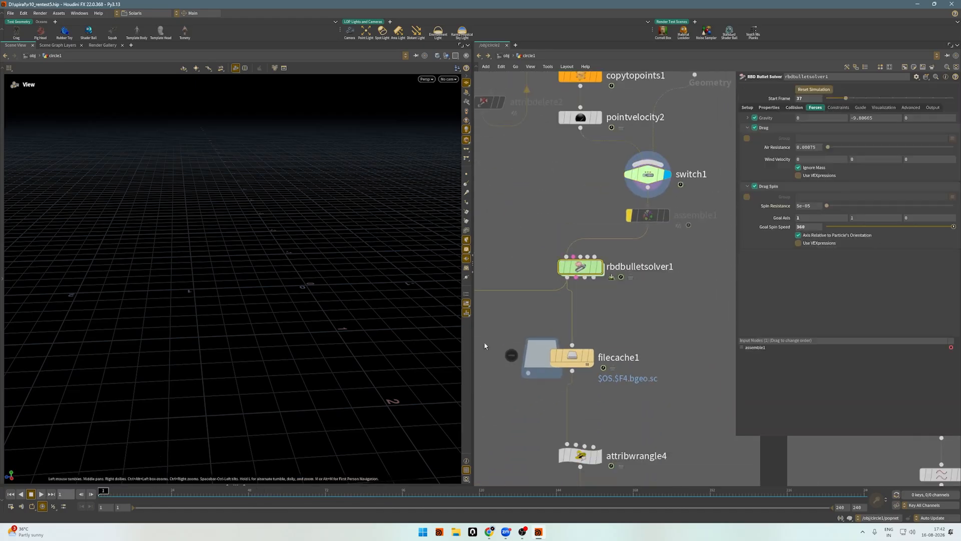
Display rbdbulletsolver1 and review its Setup, Properties and Collision settings, including the collision friction.
{"action": "scroll", "coordinate": [552, 303], "scroll_direction": "down", "scroll_amount": 4}
{"action": "left_click", "coordinate": [766, 108]}
{"action": "left_click", "coordinate": [747, 108]}
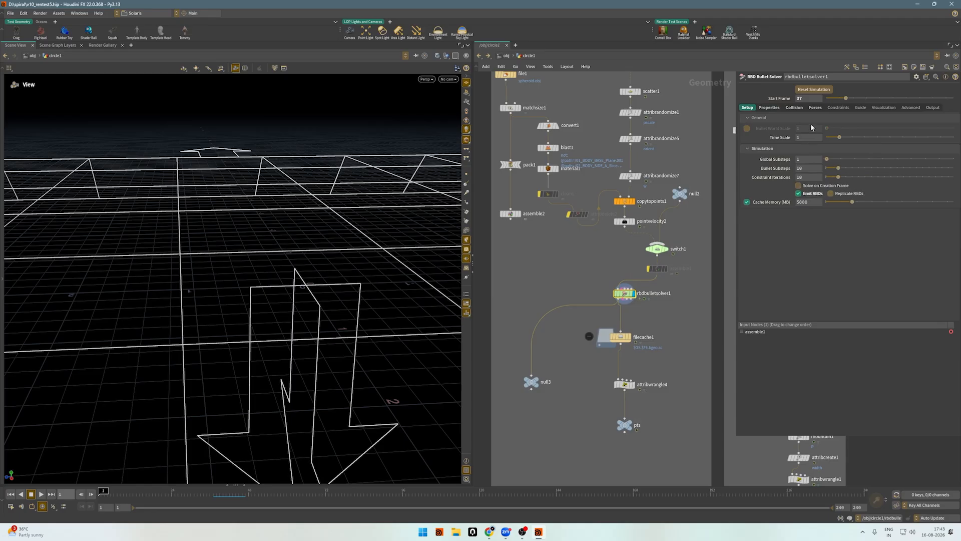
{"action": "left_click", "coordinate": [774, 108]}
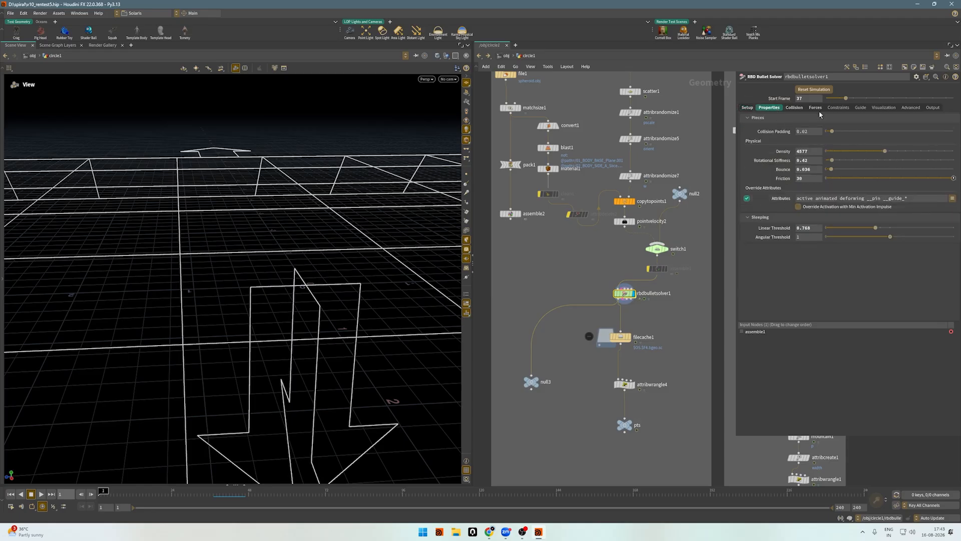
{"action": "left_click", "coordinate": [795, 107]}
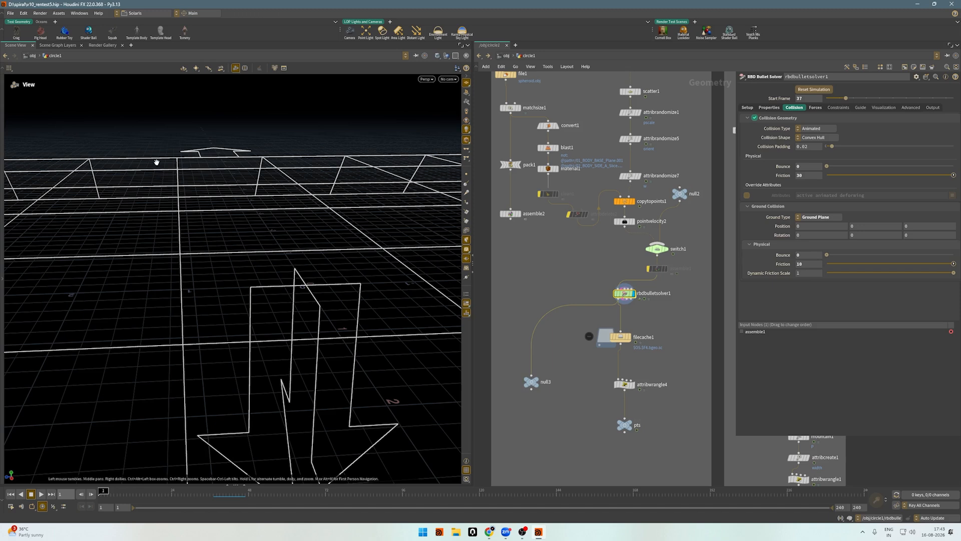
{"action": "left_click", "coordinate": [810, 176]}
Review the solver's Forces settings, including the spin resistance and goal spin speed under Drag Spin.
{"action": "left_click", "coordinate": [814, 108]}
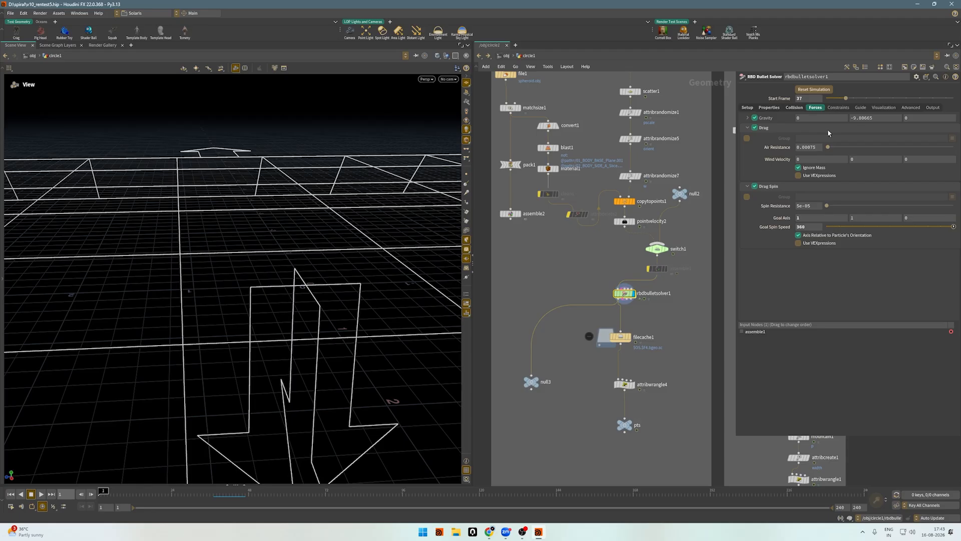
{"action": "left_click", "coordinate": [815, 209]}
{"action": "left_click_drag", "start_coordinate": [814, 229], "coordinate": [749, 227]}
{"action": "left_click", "coordinate": [826, 307]}
Display filecache1 and scrub through the cached simulation of the emitted spheroids.
{"action": "scroll", "coordinate": [571, 220], "scroll_direction": "down", "scroll_amount": 3}
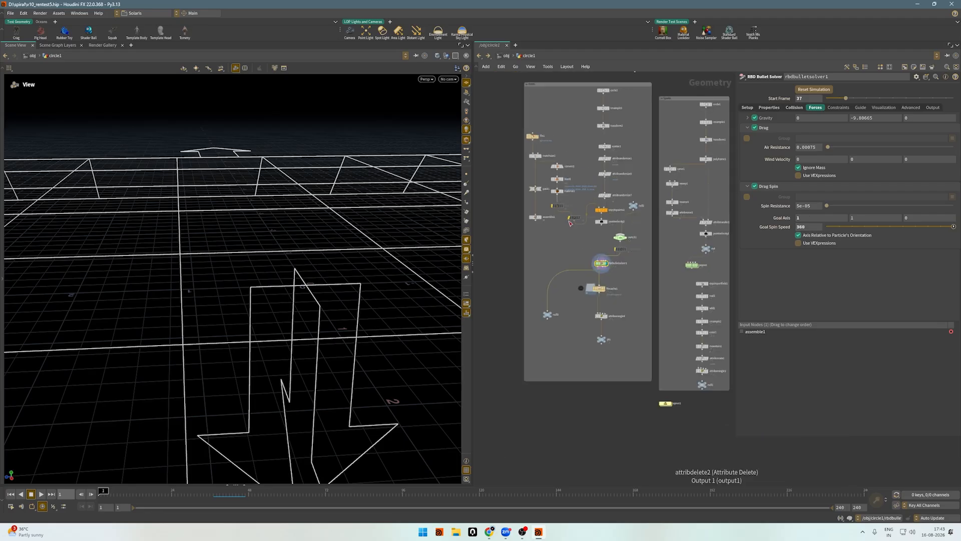
{"action": "scroll", "coordinate": [628, 284], "scroll_direction": "up", "scroll_amount": 3}
{"action": "left_click_drag", "start_coordinate": [632, 285], "coordinate": [500, 319]}
{"action": "key", "text": "r"}
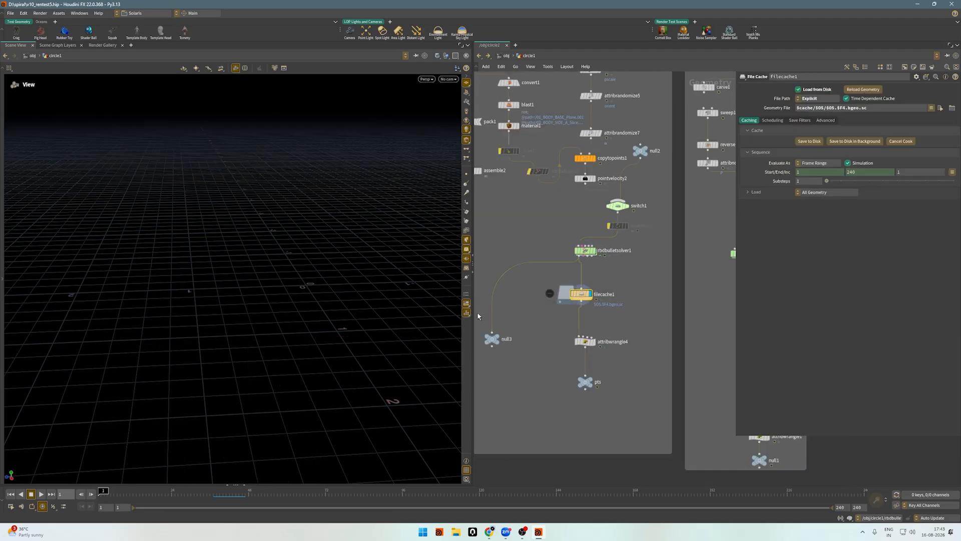
{"action": "left_click_drag", "start_coordinate": [199, 278], "coordinate": [245, 317]}
{"action": "left_click", "coordinate": [217, 493]}
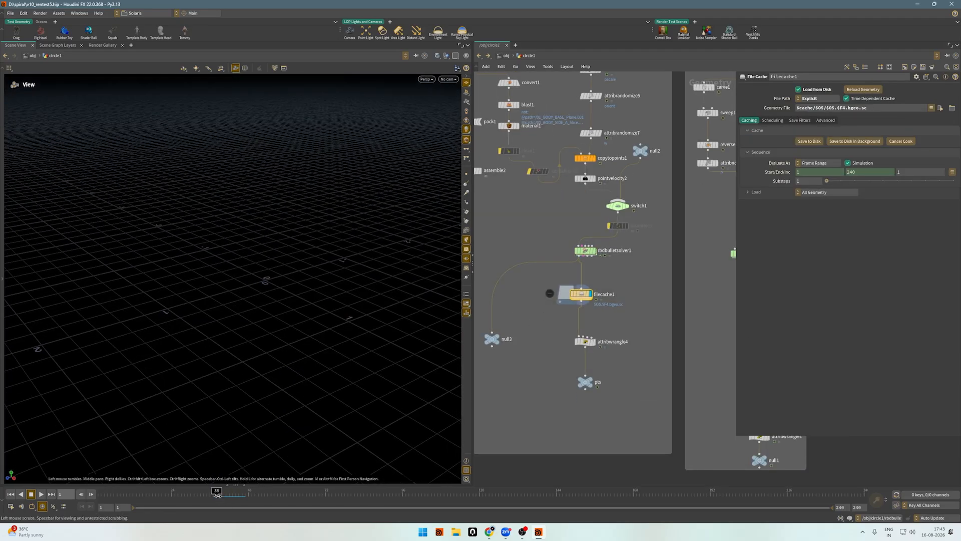
{"action": "left_click_drag", "start_coordinate": [331, 498], "coordinate": [384, 496]}
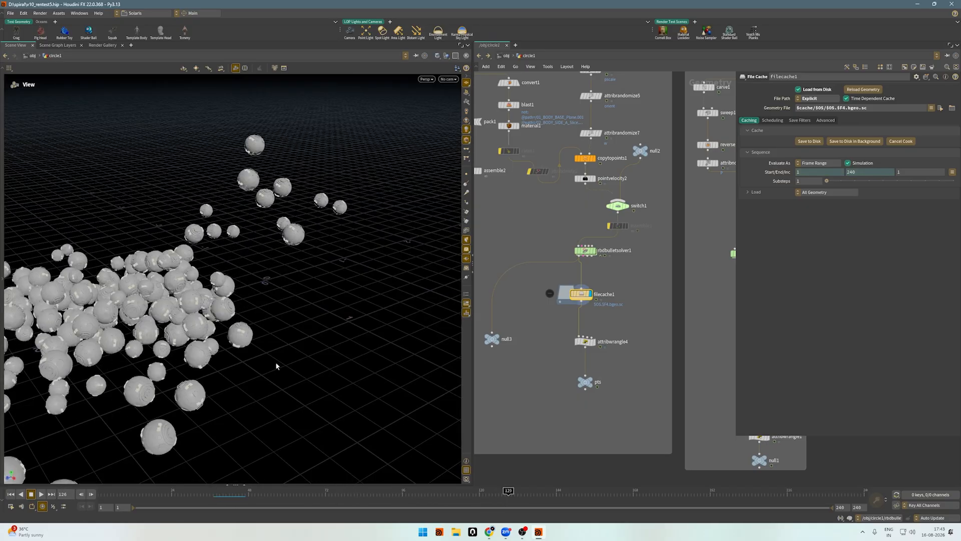
Orbit around the cached spheroids and advance the simulation to frame 171 for a closer look at the pile.
{"action": "left_click_drag", "start_coordinate": [243, 303], "coordinate": [339, 300]}
{"action": "right_click_drag", "start_coordinate": [339, 300], "coordinate": [222, 275]}
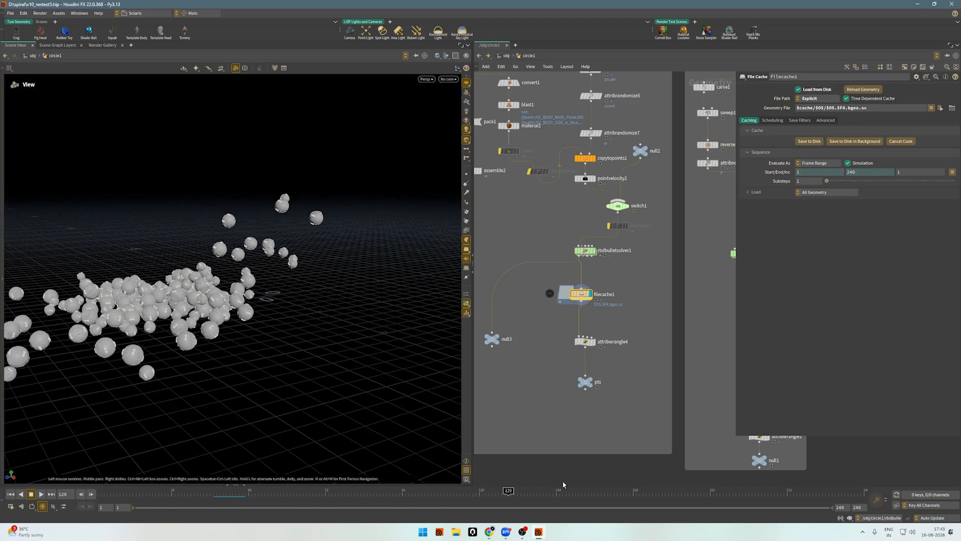
{"action": "left_click_drag", "start_coordinate": [581, 496], "coordinate": [643, 493]}
{"action": "left_click_drag", "start_coordinate": [199, 293], "coordinate": [153, 280]}
{"action": "scroll", "coordinate": [169, 283], "scroll_direction": "up", "scroll_amount": 4}
{"action": "scroll", "coordinate": [213, 329], "scroll_direction": "up", "scroll_amount": 5}
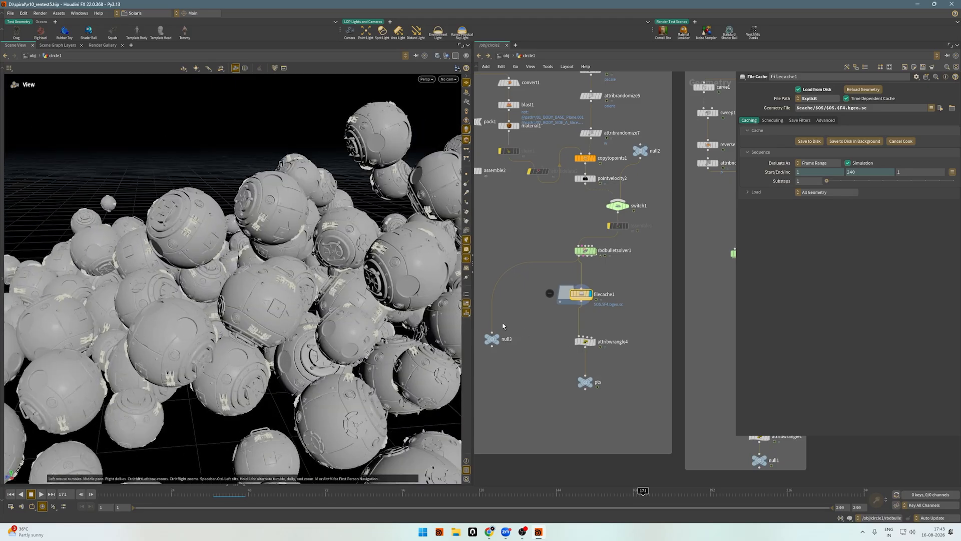
Inspect the individual spheroids in the cached pile up close from several angles.
{"action": "left_click_drag", "start_coordinate": [214, 250], "coordinate": [234, 249]}
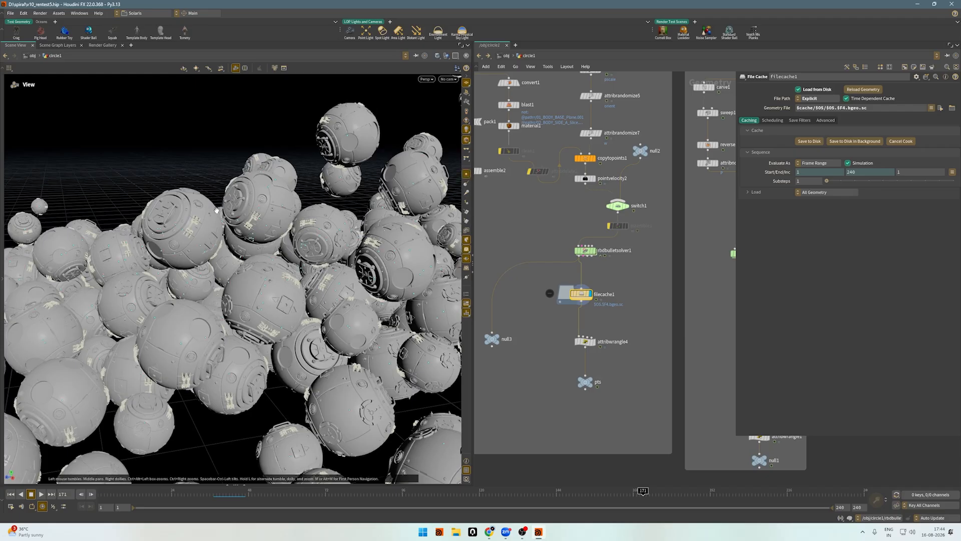
{"action": "scroll", "coordinate": [217, 209], "scroll_direction": "up", "scroll_amount": 8}
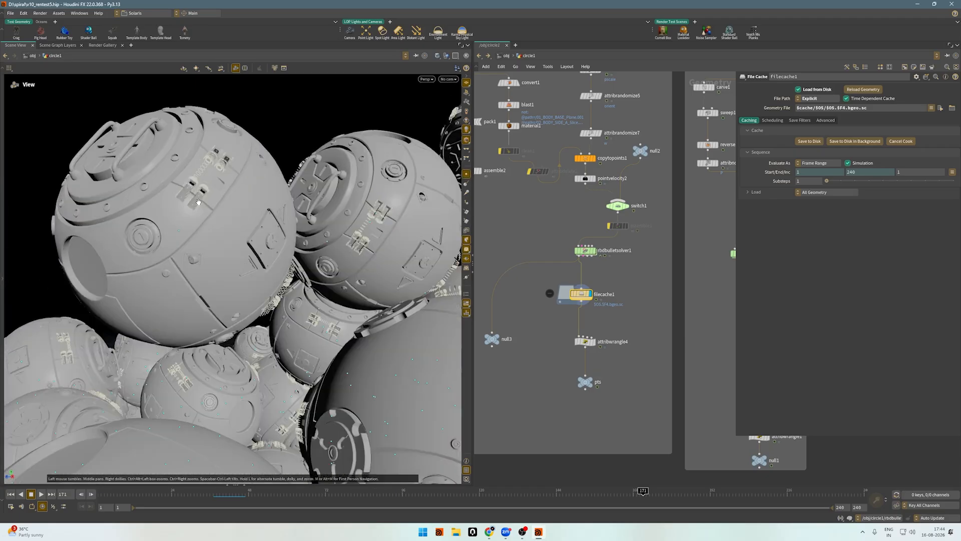
{"action": "left_click_drag", "start_coordinate": [175, 224], "coordinate": [182, 200]}
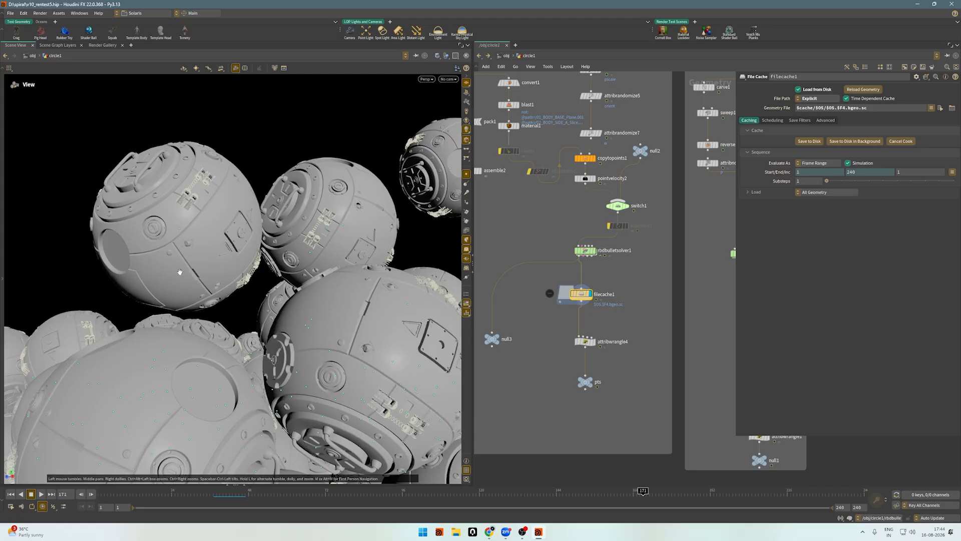
{"action": "right_click_drag", "start_coordinate": [180, 272], "coordinate": [176, 193]}
Frame the whole pile and scrub the cached simulation from frame 101 to frame 161.
{"action": "left_click_drag", "start_coordinate": [176, 194], "coordinate": [440, 470]}
{"action": "left_click", "coordinate": [419, 495]}
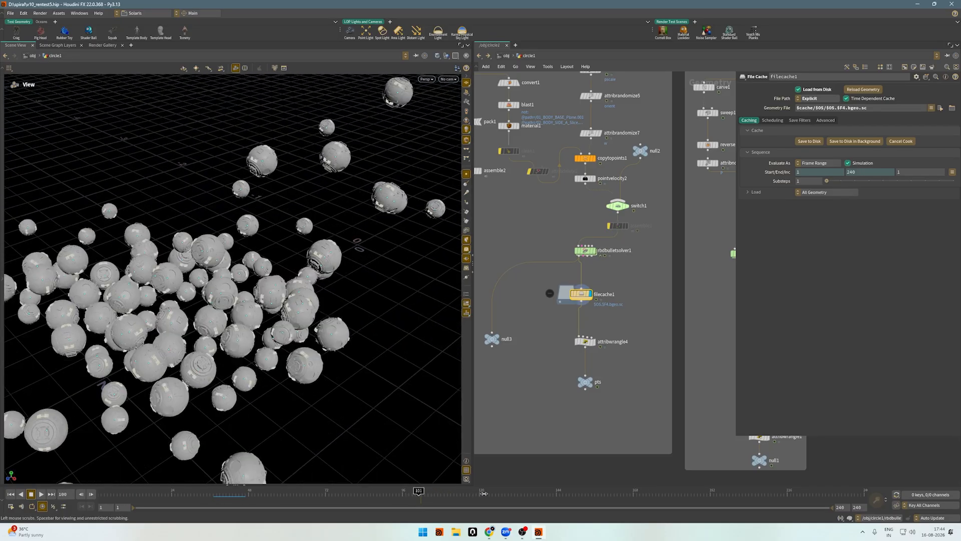
{"action": "left_click_drag", "start_coordinate": [484, 494], "coordinate": [611, 495]}
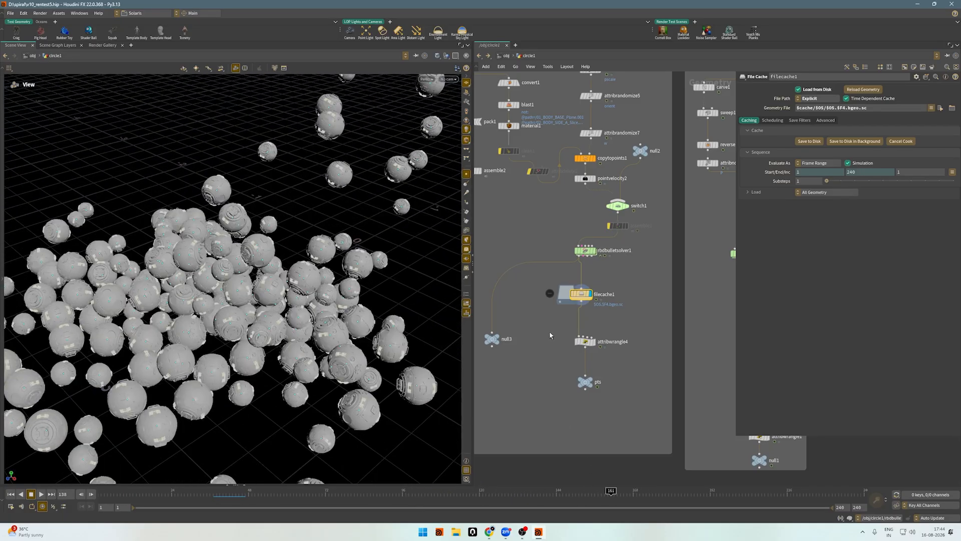
Display attribwrangle4 and review its VEX code, highlighting the primintrinsic call that reads packedfulltransform.
{"action": "mouse_move", "coordinate": [549, 332]}
{"action": "left_mouse_down"}
{"action": "mouse_move", "coordinate": [639, 367]}
{"action": "mouse_move", "coordinate": [535, 320]}
{"action": "mouse_move", "coordinate": [616, 363]}
{"action": "left_mouse_up"}
{"action": "key", "text": "r"}
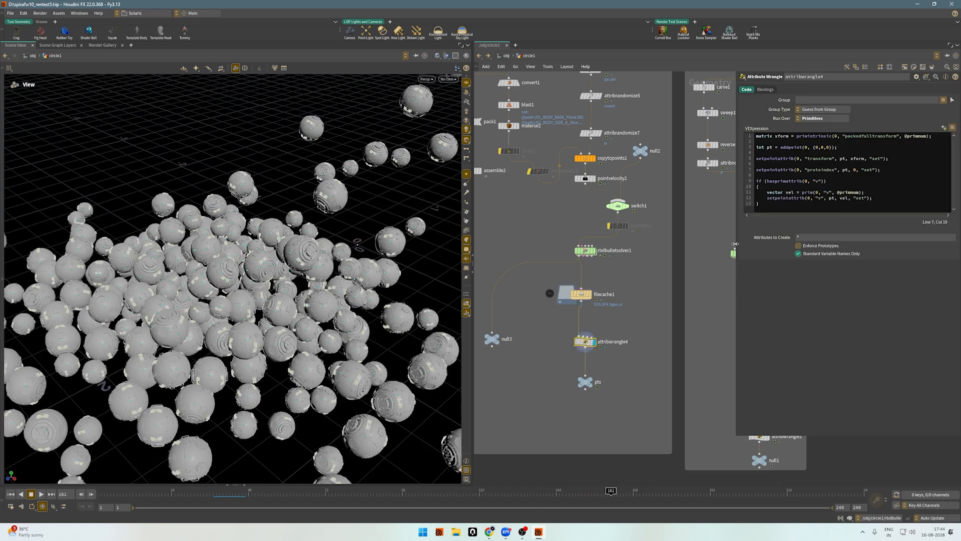
{"action": "left_click_drag", "start_coordinate": [734, 243], "coordinate": [576, 248]}
{"action": "left_click_drag", "start_coordinate": [721, 209], "coordinate": [589, 124]}
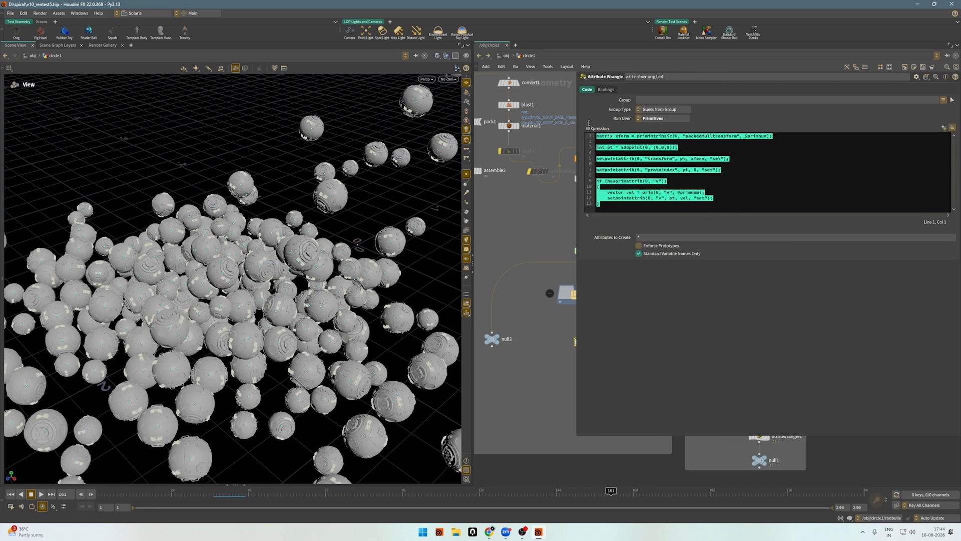
{"action": "left_click", "coordinate": [641, 139]}
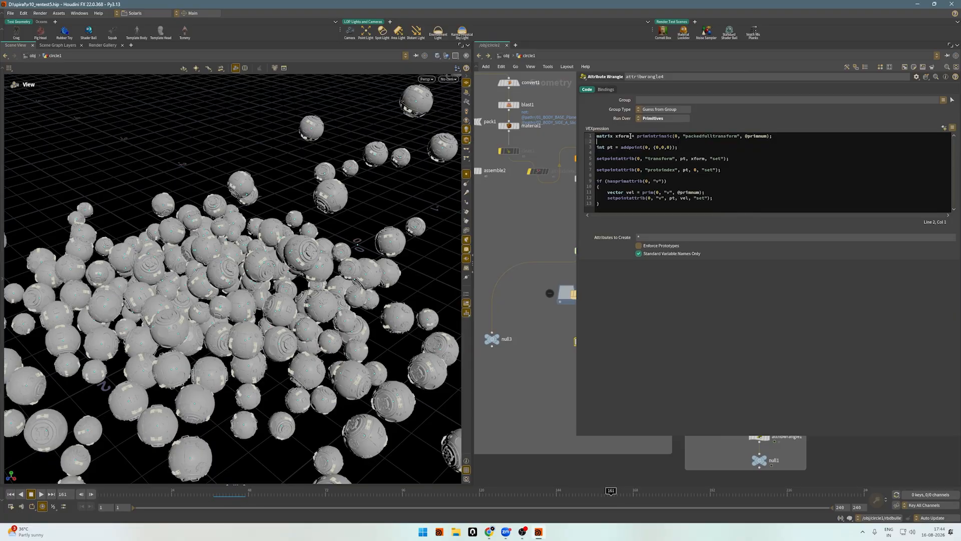
{"action": "left_click_drag", "start_coordinate": [639, 136], "coordinate": [802, 139]}
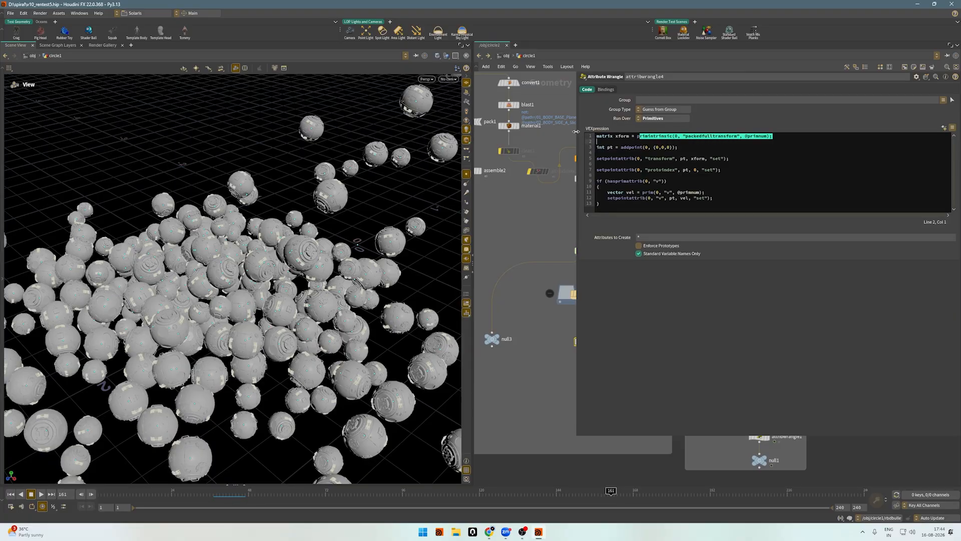
Narrow the parameter area to reveal the network and bring up the rbdbulletsolver1 settings again.
{"action": "left_click_drag", "start_coordinate": [576, 131], "coordinate": [661, 131]}
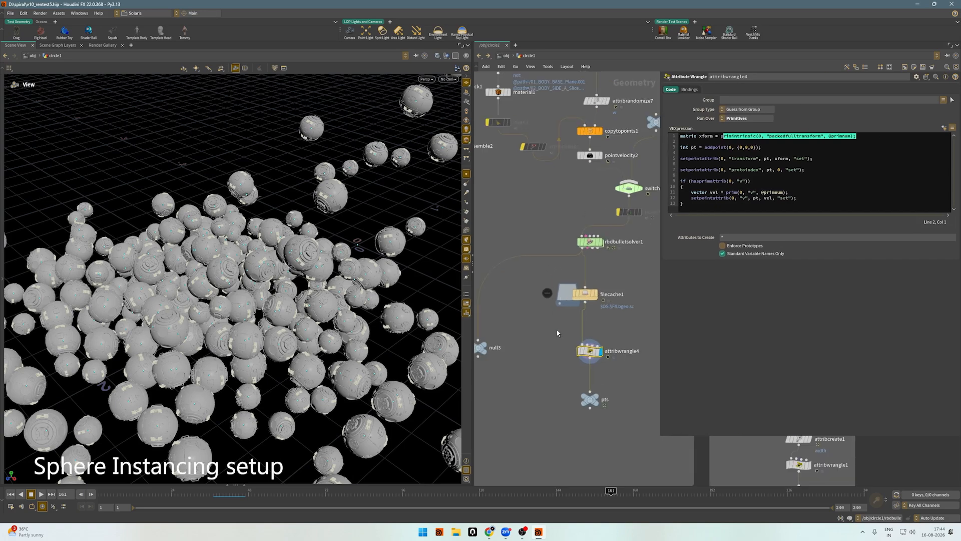
{"action": "middle_click_drag", "start_coordinate": [557, 333], "coordinate": [526, 327]}
{"action": "left_click", "coordinate": [559, 235]}
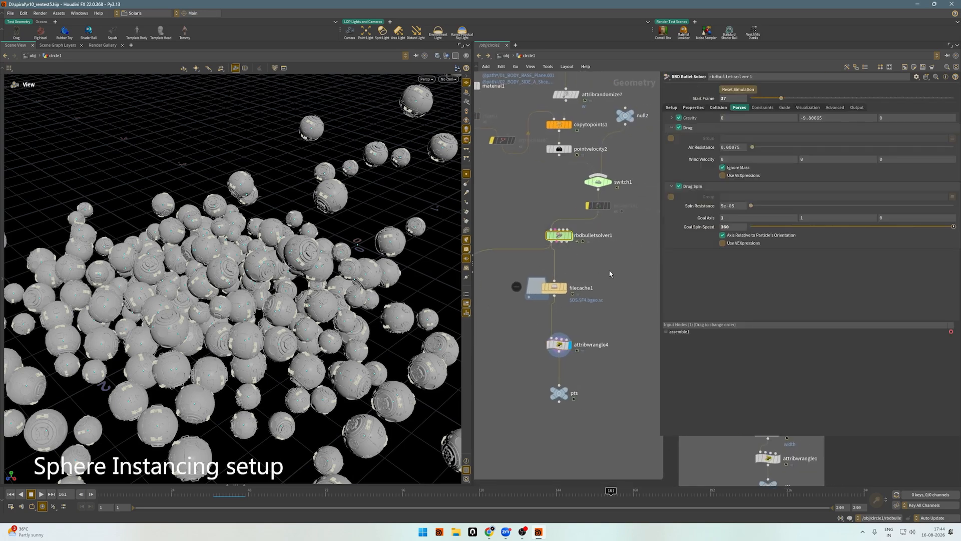
Select attribwrangle4, review its VEX code again and look over the simulated pile and surrounding nodes.
{"action": "scroll", "coordinate": [575, 253], "scroll_direction": "down", "scroll_amount": 2}
{"action": "left_click", "coordinate": [589, 329]}
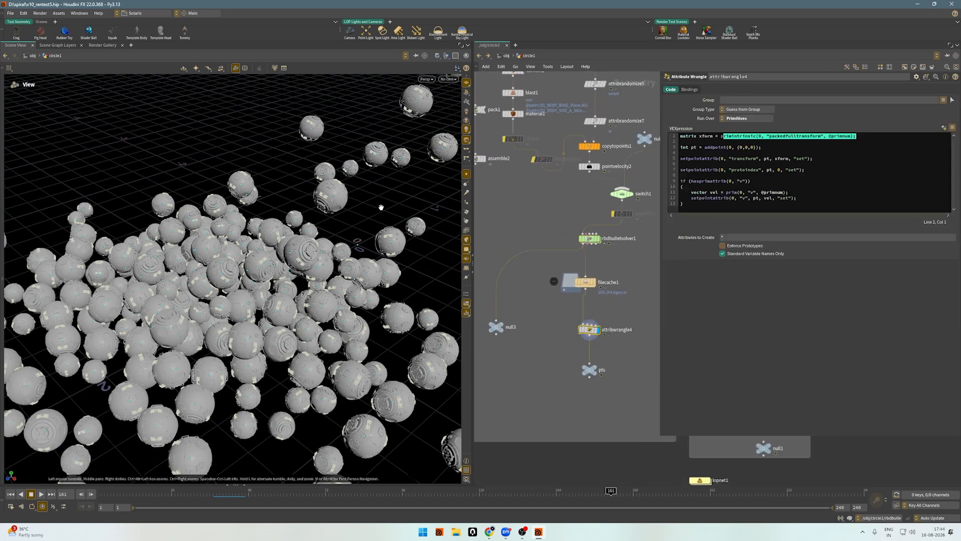
{"action": "left_click_drag", "start_coordinate": [311, 180], "coordinate": [303, 171]}
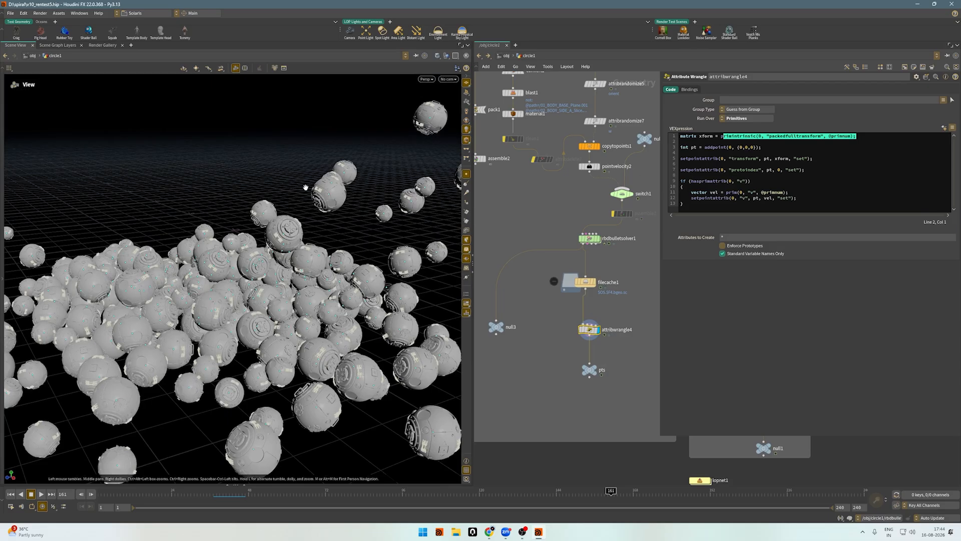
{"action": "left_click", "coordinate": [882, 176]}
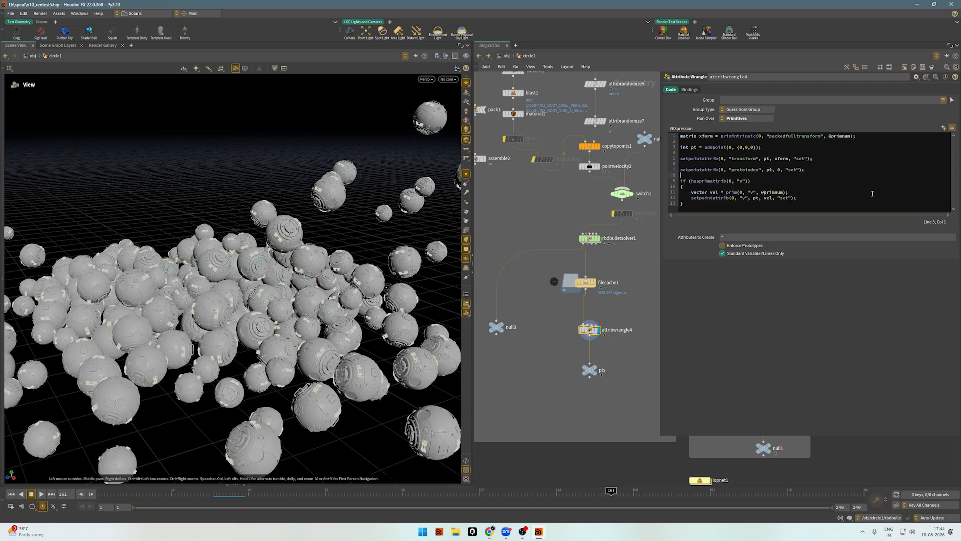
{"action": "middle_click_drag", "start_coordinate": [648, 312], "coordinate": [621, 298]}
{"action": "left_click_drag", "start_coordinate": [619, 297], "coordinate": [519, 345]}
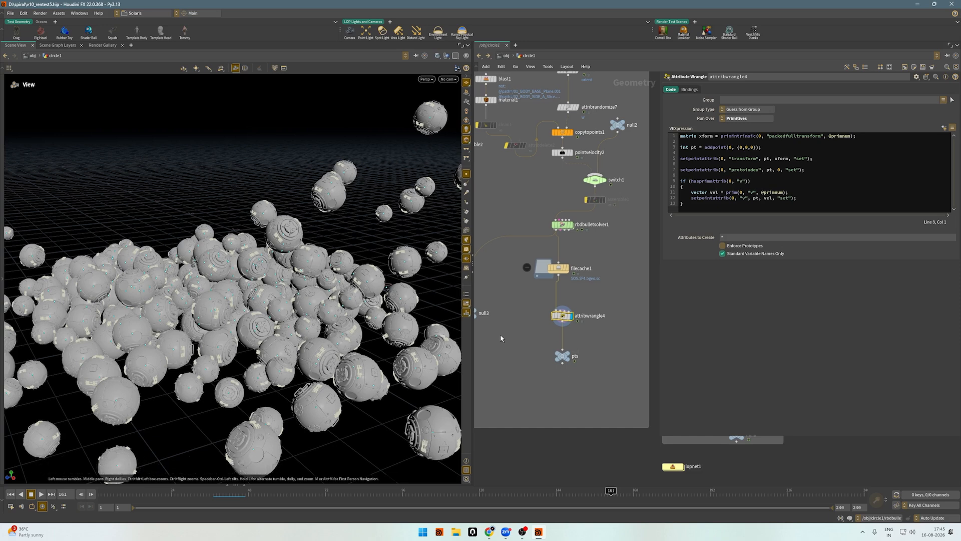
{"action": "scroll", "coordinate": [527, 372], "scroll_direction": "down", "scroll_amount": 3}
{"action": "middle_click_drag", "start_coordinate": [538, 373], "coordinate": [566, 304]}
{"action": "scroll", "coordinate": [578, 270], "scroll_direction": "up", "scroll_amount": 3}
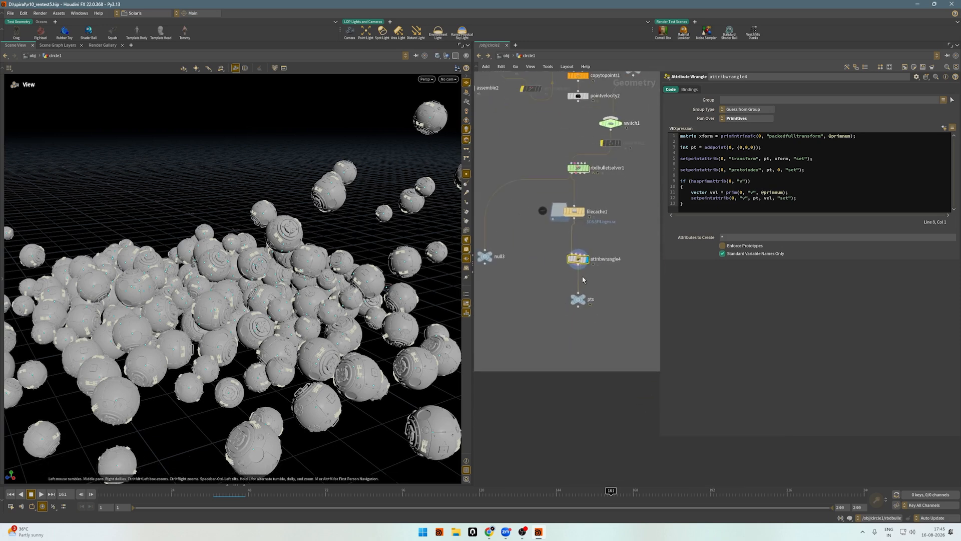
Branch an Add node off attribwrangle4, place it below null3 and display it.
{"action": "left_click_drag", "start_coordinate": [578, 265], "coordinate": [494, 283]}
{"action": "type", "text": "add"}
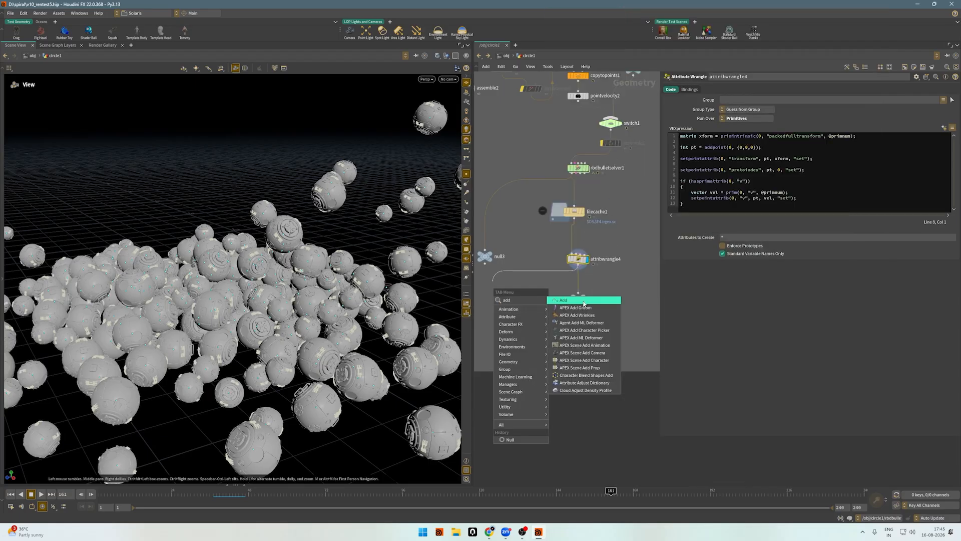
{"action": "key", "text": "Return"}
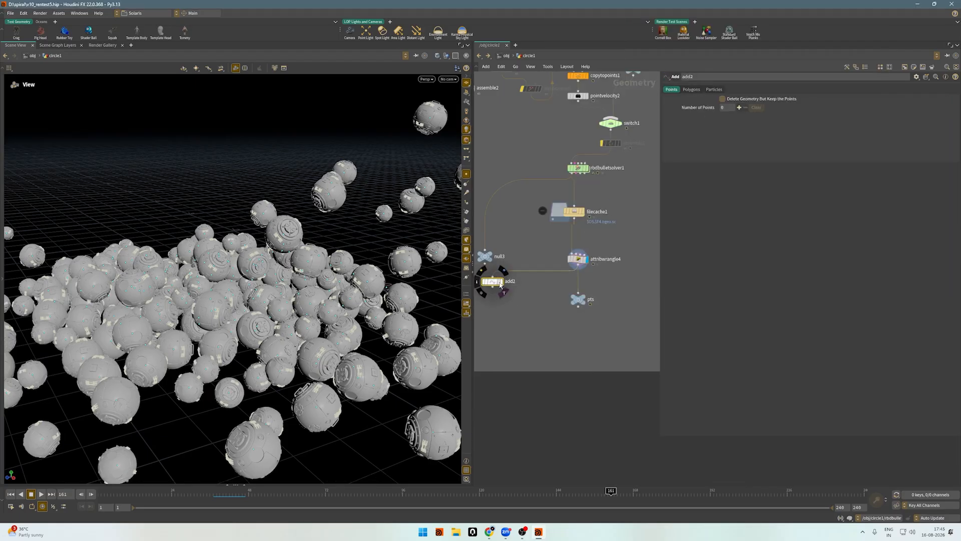
{"action": "left_click_drag", "start_coordinate": [499, 282], "coordinate": [515, 309]}
{"action": "left_click", "coordinate": [499, 279]}
{"action": "left_click", "coordinate": [501, 279]}
{"action": "left_click", "coordinate": [495, 283]}
{"action": "key", "text": "Escape"}
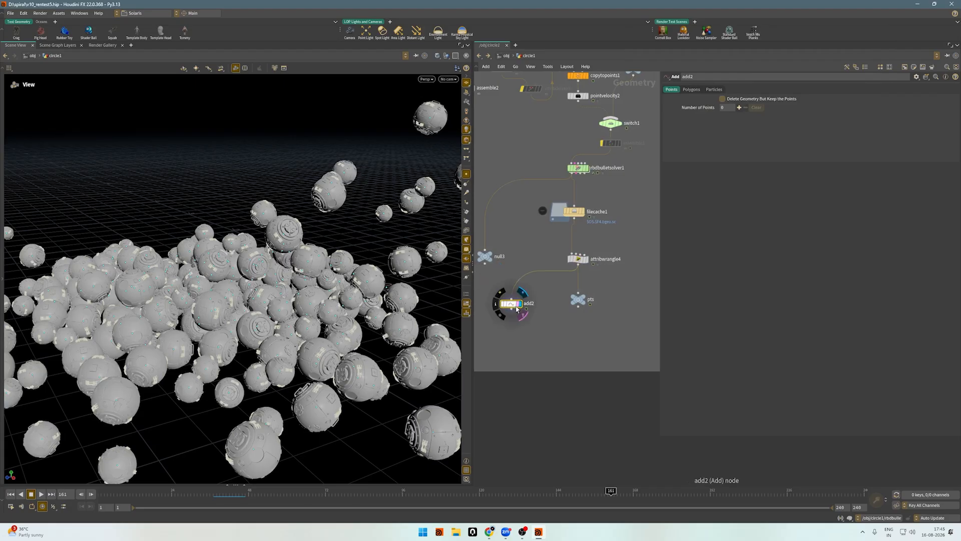
Enable Delete Geometry But Keep the Points on add2 and scrub to frame 124 to view the points.
{"action": "left_click", "coordinate": [745, 100]}
{"action": "left_click_drag", "start_coordinate": [218, 267], "coordinate": [247, 257]}
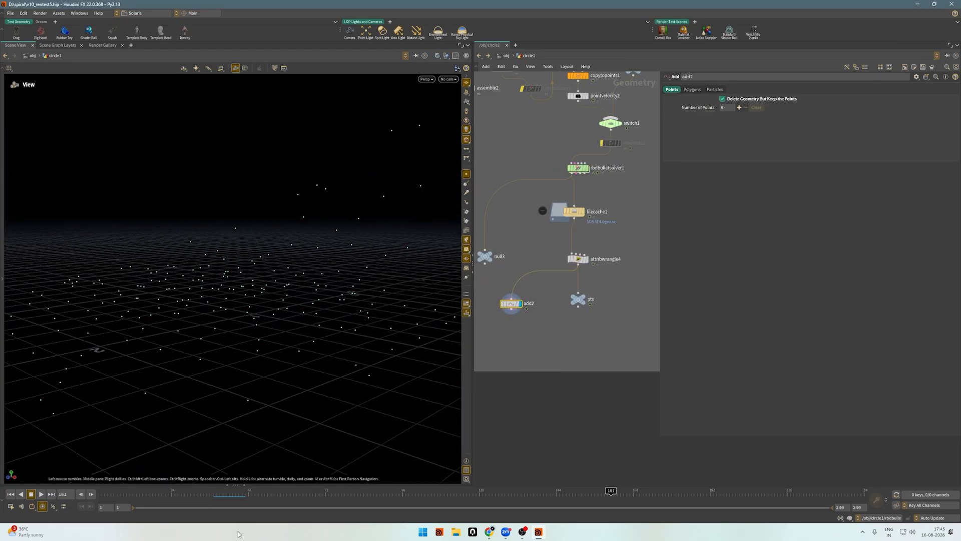
{"action": "left_click_drag", "start_coordinate": [217, 499], "coordinate": [493, 502]}
{"action": "left_click_drag", "start_coordinate": [309, 369], "coordinate": [304, 311]}
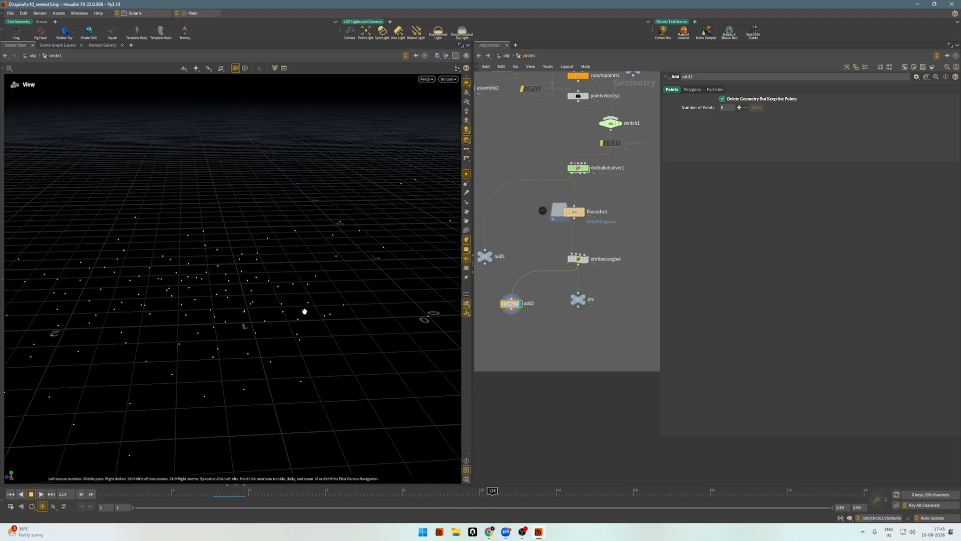
Display the file1 node and inspect the imported spheroid.obj model in the viewport.
{"action": "scroll", "coordinate": [590, 323], "scroll_direction": "down", "scroll_amount": 5}
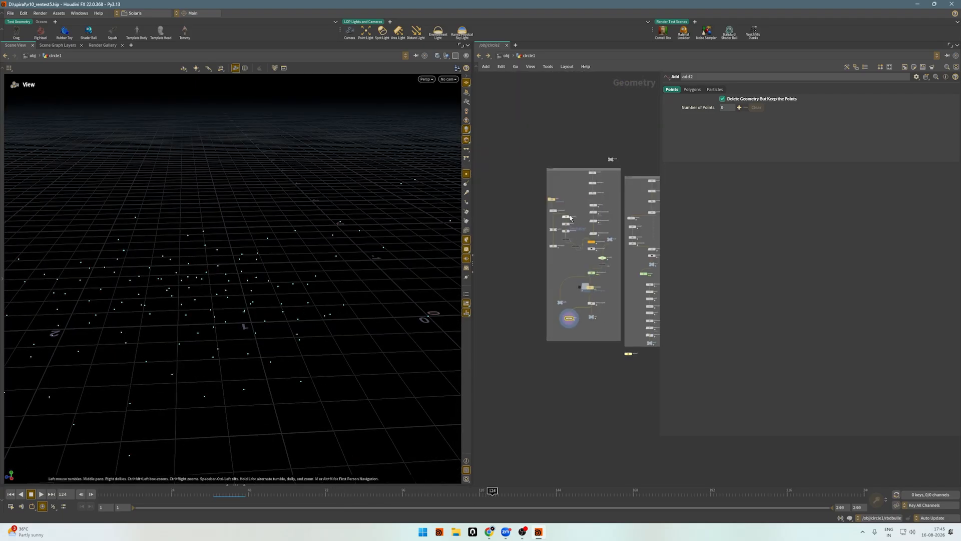
{"action": "scroll", "coordinate": [569, 218], "scroll_direction": "up", "scroll_amount": 5}
{"action": "left_click", "coordinate": [513, 186]}
{"action": "left_click", "coordinate": [523, 186]}
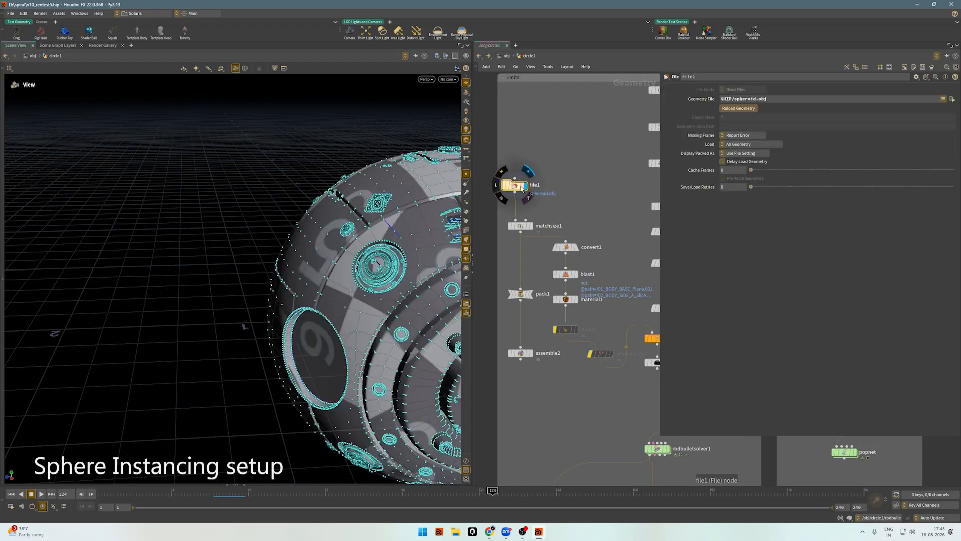
{"action": "left_click_drag", "start_coordinate": [343, 211], "coordinate": [312, 224]}
{"action": "left_click_drag", "start_coordinate": [204, 195], "coordinate": [163, 289]}
{"action": "key", "text": "h"}
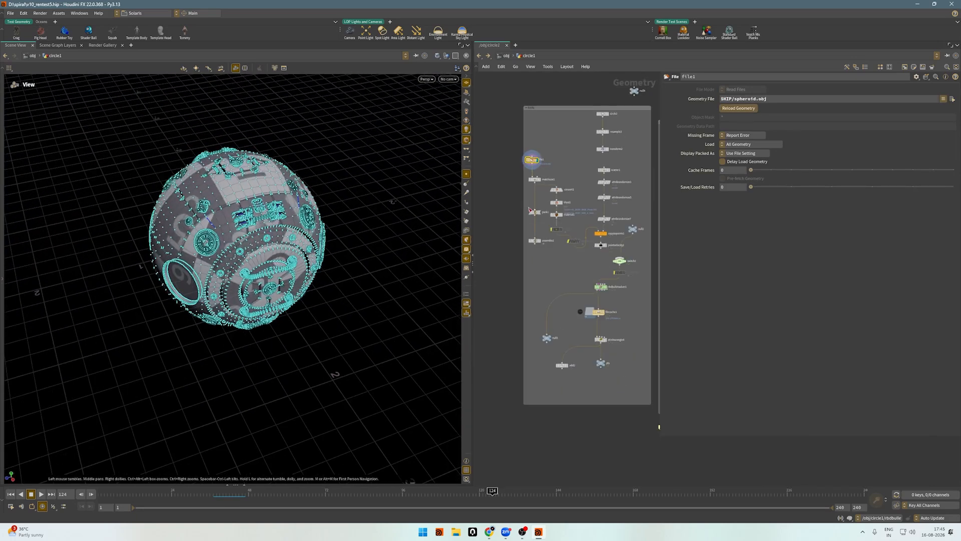
Bring up the filecache1 settings and display attribwrangle4's packed spheres in the viewport.
{"action": "scroll", "coordinate": [603, 316], "scroll_direction": "up", "scroll_amount": 3}
{"action": "left_click", "coordinate": [595, 311]}
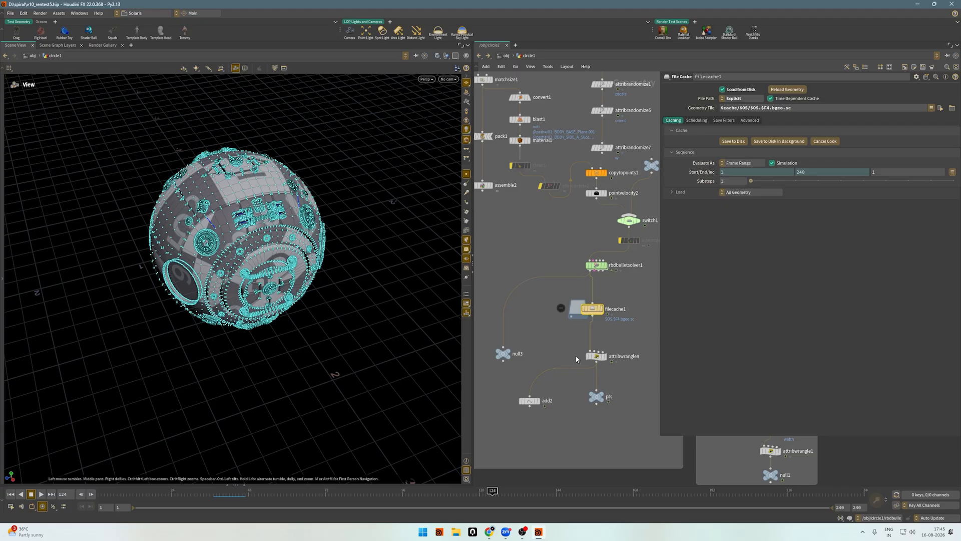
{"action": "left_click_drag", "start_coordinate": [632, 378], "coordinate": [631, 377]}
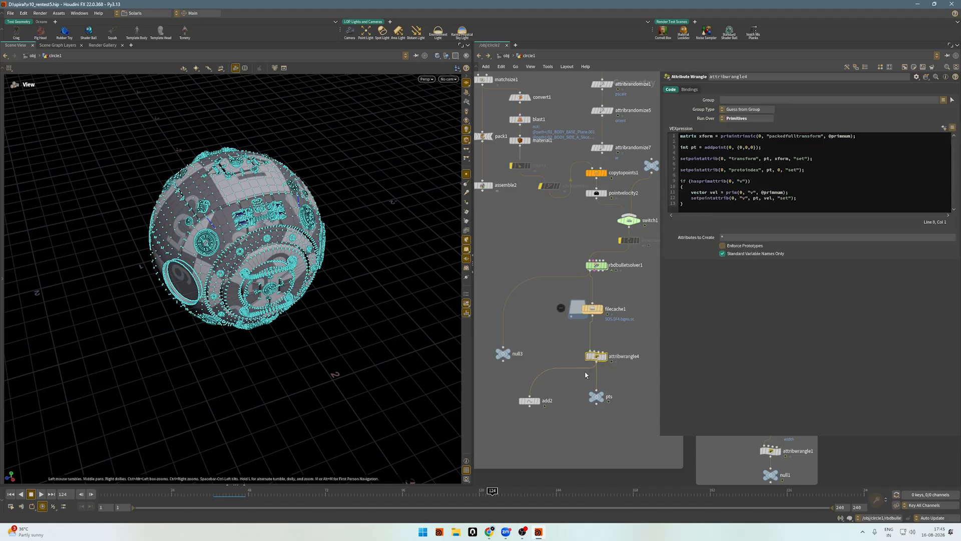
{"action": "left_click", "coordinate": [605, 357]}
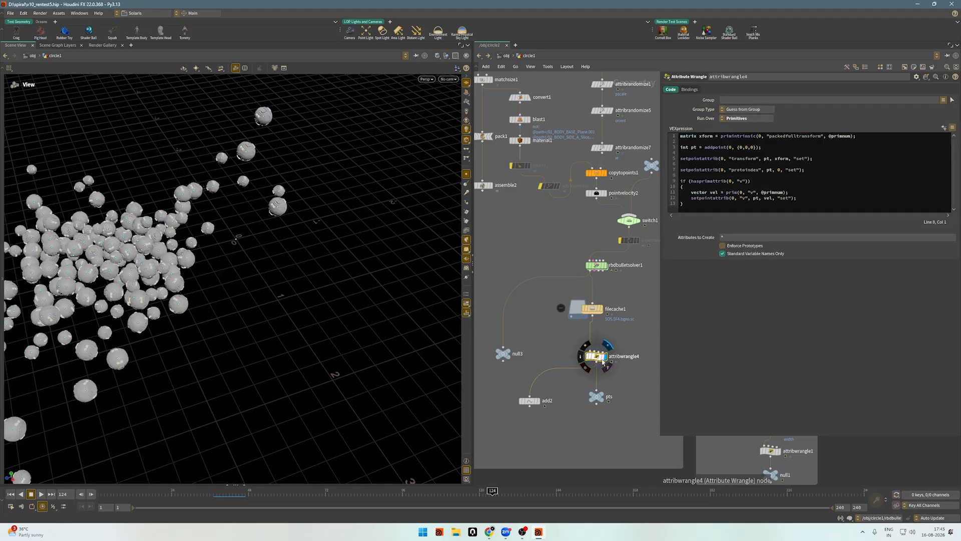
{"action": "left_click_drag", "start_coordinate": [204, 237], "coordinate": [218, 211]}
Enter the lopnet1 network and inspect the textured instanced spheres from several angles.
{"action": "scroll", "coordinate": [206, 211], "scroll_direction": "up", "scroll_amount": 1}
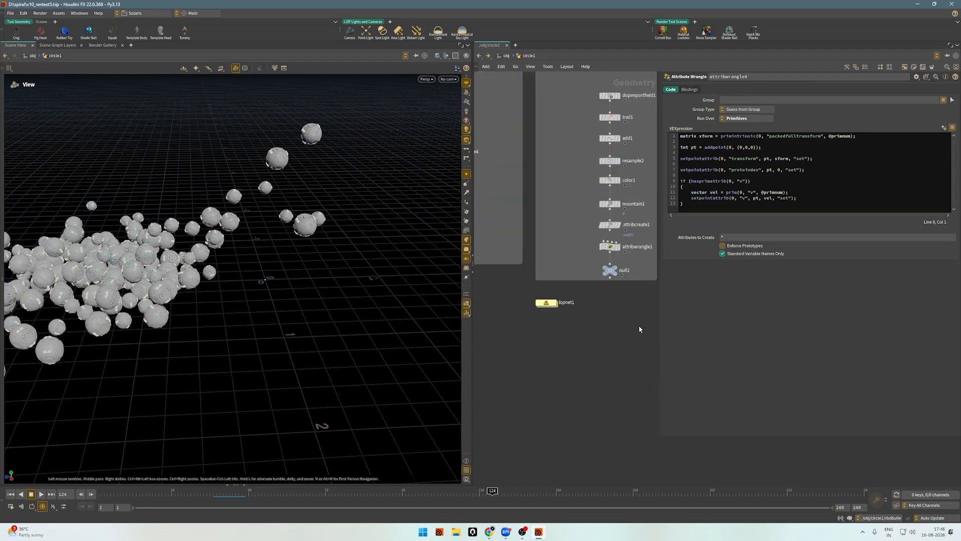
{"action": "double_click", "coordinate": [540, 304]}
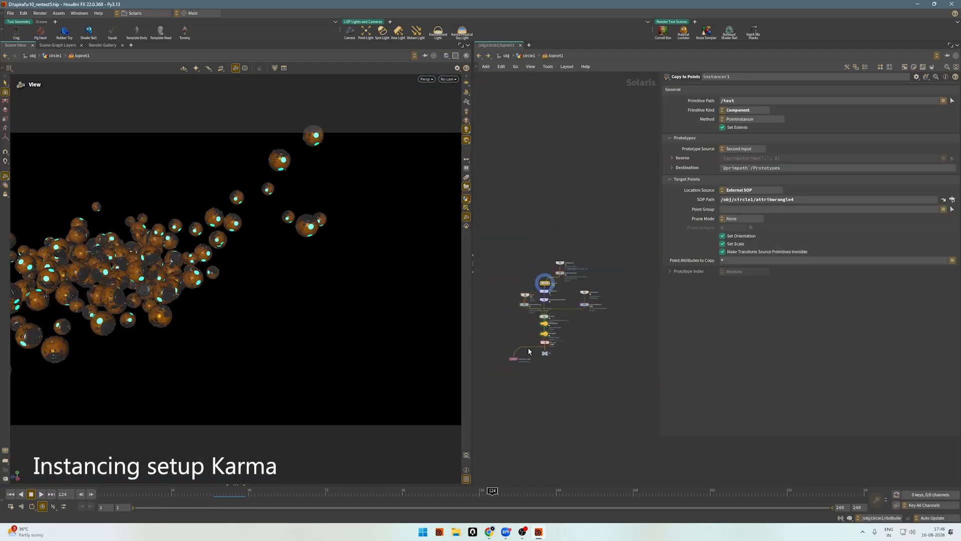
{"action": "left_click_drag", "start_coordinate": [114, 246], "coordinate": [157, 236]}
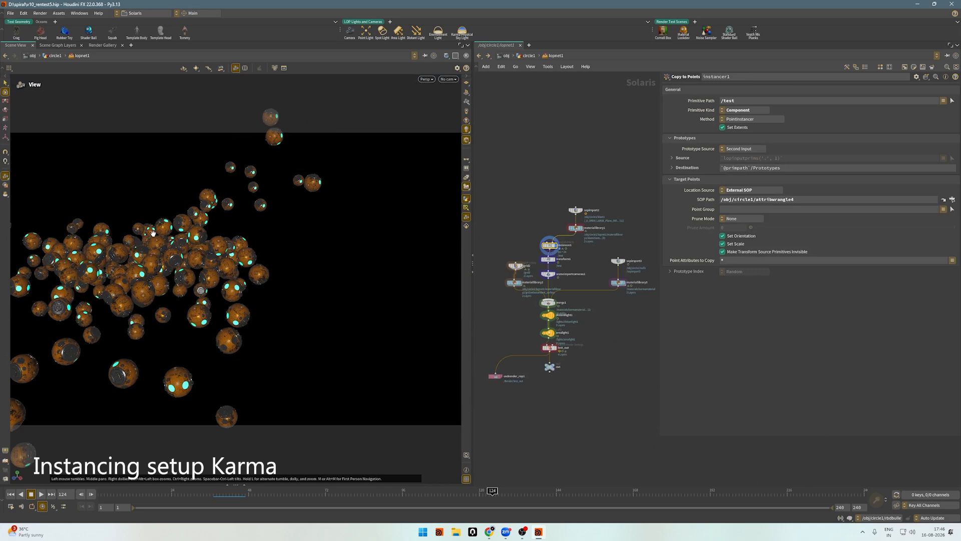
{"action": "middle_click_drag", "start_coordinate": [157, 236], "coordinate": [272, 277]}
{"action": "scroll", "coordinate": [272, 277], "scroll_direction": "up", "scroll_amount": 3}
{"action": "left_click_drag", "start_coordinate": [272, 278], "coordinate": [260, 322]}
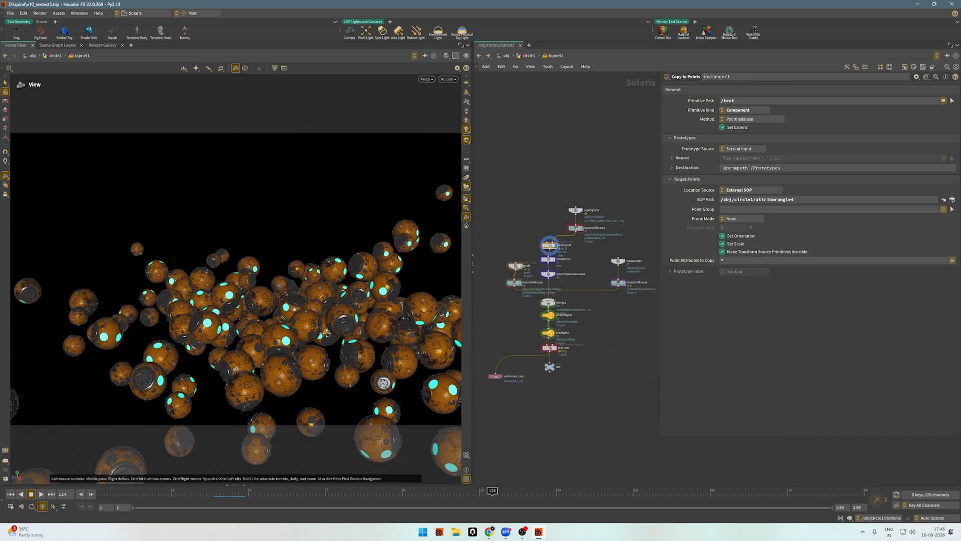
{"action": "left_click_drag", "start_coordinate": [327, 333], "coordinate": [261, 332]}
{"action": "scroll", "coordinate": [600, 199], "scroll_direction": "up", "scroll_amount": 3}
Display sopimport2, review its import settings and examine the untextured source sphere.
{"action": "left_click", "coordinate": [557, 217]}
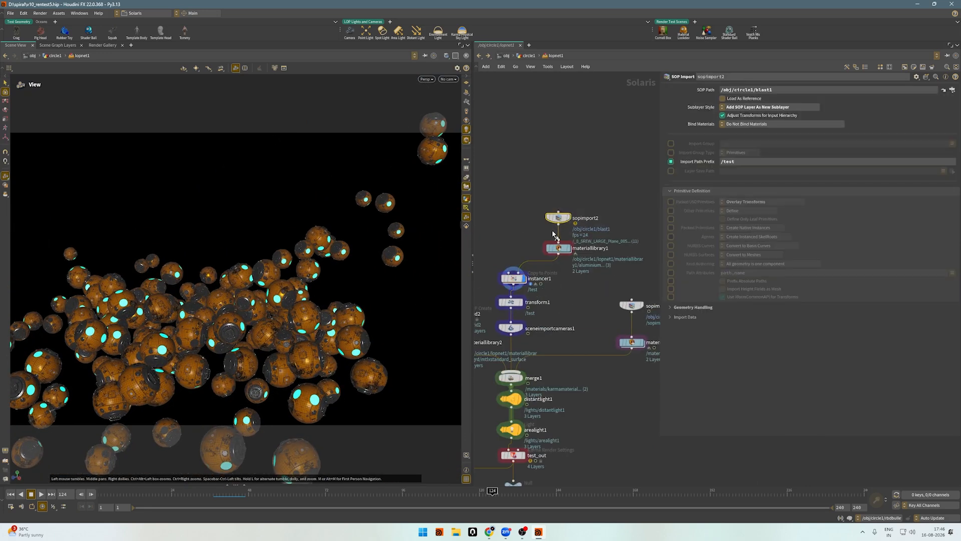
{"action": "left_click", "coordinate": [569, 218]}
{"action": "left_click_drag", "start_coordinate": [351, 277], "coordinate": [335, 292]}
{"action": "middle_click_drag", "start_coordinate": [336, 293], "coordinate": [219, 254]}
{"action": "mouse_move", "coordinate": [219, 255]}
{"action": "left_mouse_down"}
{"action": "mouse_move", "coordinate": [263, 244]}
{"action": "mouse_move", "coordinate": [215, 235]}
{"action": "left_mouse_up"}
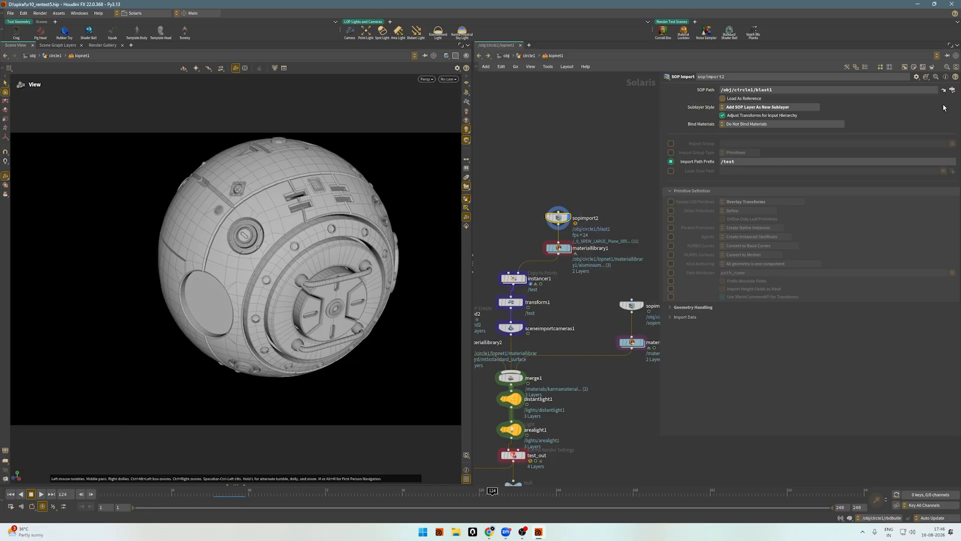
Follow sopimport2's SOP Path to the blast1 node and examine where it sits in the sphere network.
{"action": "left_click", "coordinate": [943, 90]}
{"action": "scroll", "coordinate": [560, 275], "scroll_direction": "down", "scroll_amount": 4}
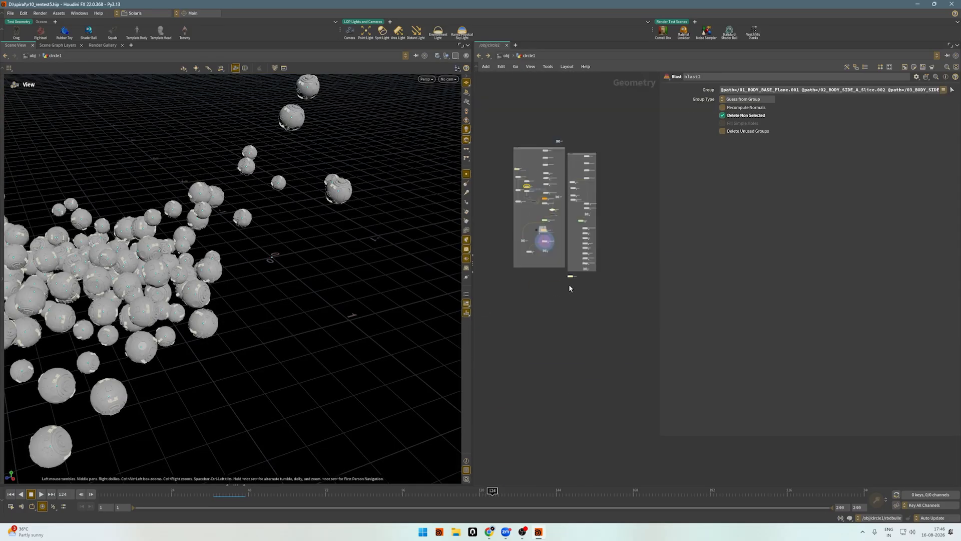
{"action": "scroll", "coordinate": [500, 175], "scroll_direction": "up", "scroll_amount": 6}
{"action": "scroll", "coordinate": [500, 235], "scroll_direction": "down", "scroll_amount": 3}
{"action": "middle_click_drag", "start_coordinate": [587, 239], "coordinate": [499, 256]}
{"action": "scroll", "coordinate": [527, 271], "scroll_direction": "up", "scroll_amount": 2}
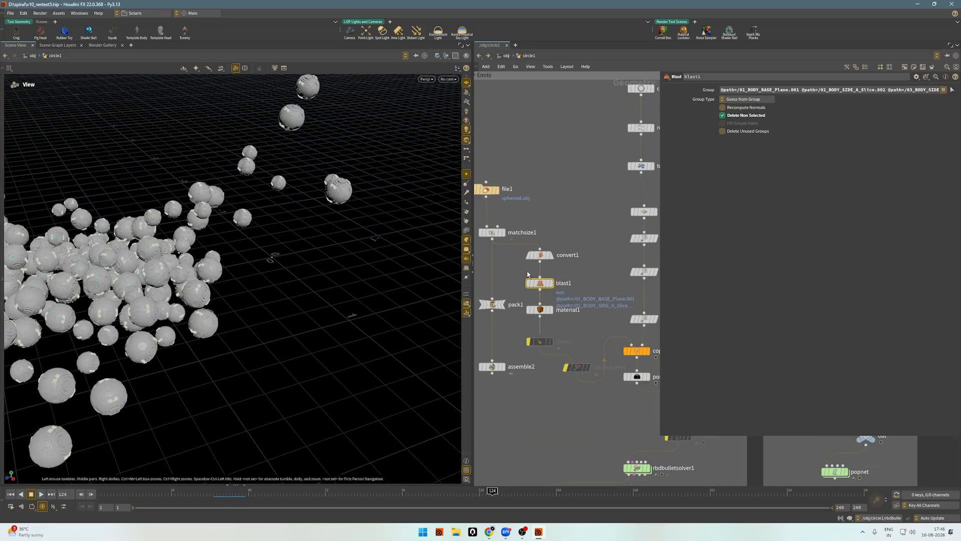
Return to lopnet1, display materiallibrary1 and inspect the material assignments on the sphere.
{"action": "scroll", "coordinate": [527, 275], "scroll_direction": "down", "scroll_amount": 4}
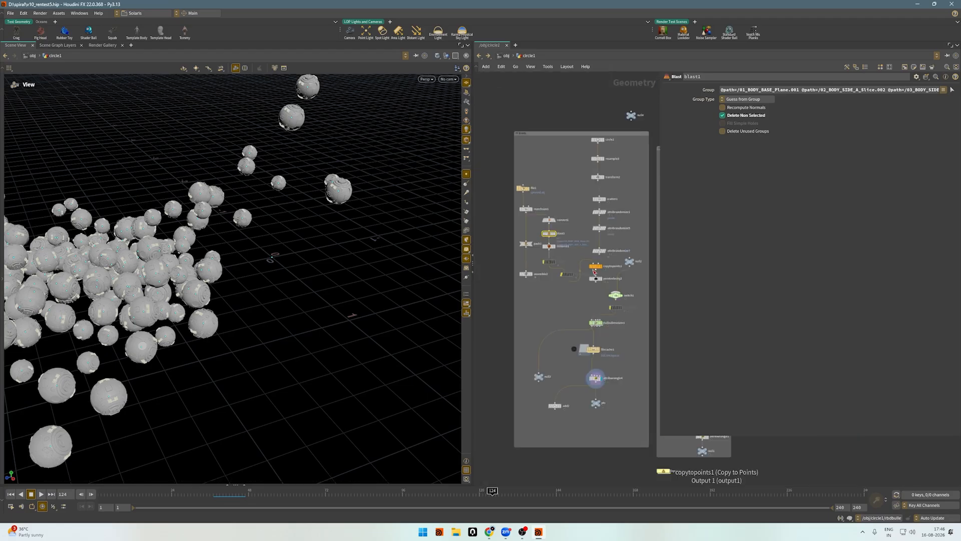
{"action": "middle_click_drag", "start_coordinate": [538, 337], "coordinate": [523, 330]}
{"action": "double_click", "coordinate": [647, 462]}
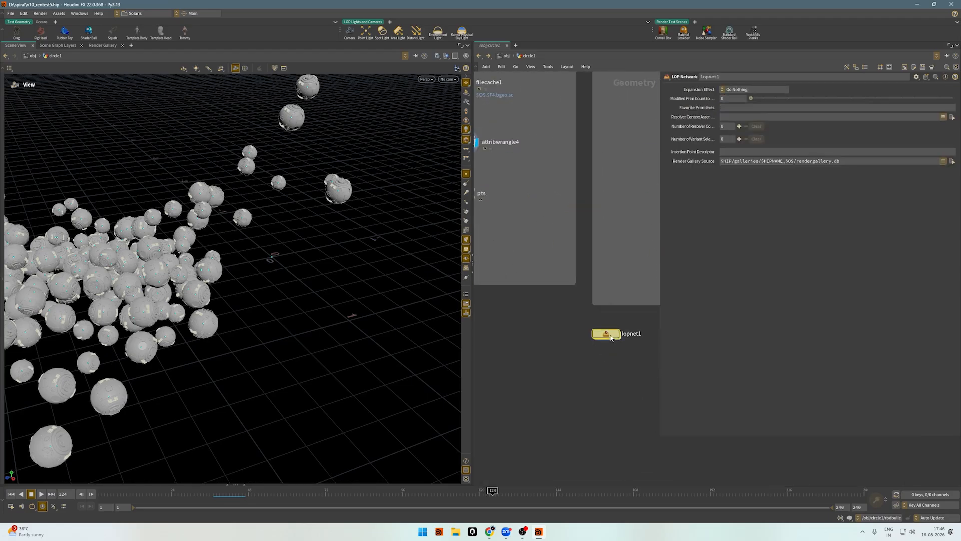
{"action": "scroll", "coordinate": [542, 300], "scroll_direction": "up", "scroll_amount": 3}
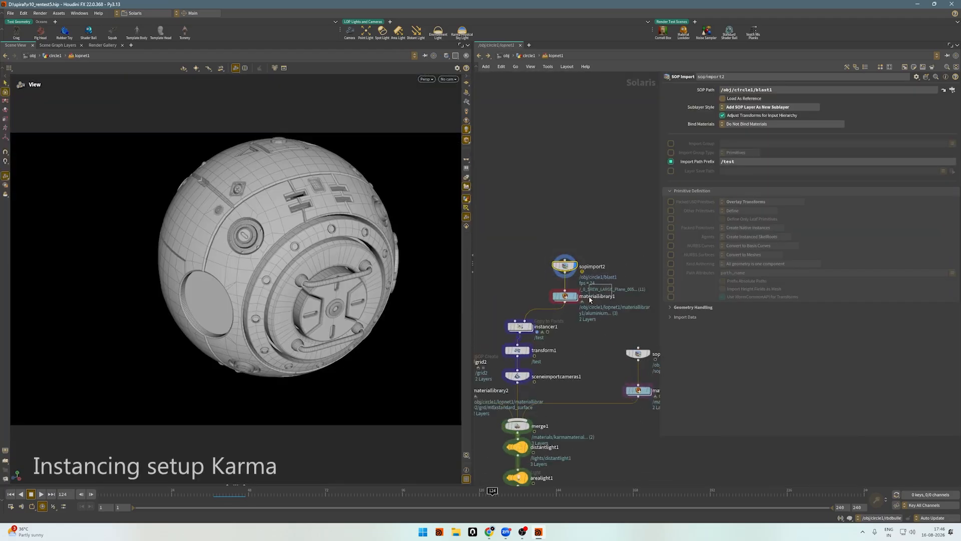
{"action": "left_click", "coordinate": [557, 296]}
{"action": "key", "text": "r"}
{"action": "mouse_move", "coordinate": [261, 231]}
{"action": "left_mouse_down"}
{"action": "mouse_move", "coordinate": [341, 215]}
{"action": "mouse_move", "coordinate": [236, 200]}
{"action": "mouse_move", "coordinate": [150, 286]}
{"action": "left_mouse_up"}
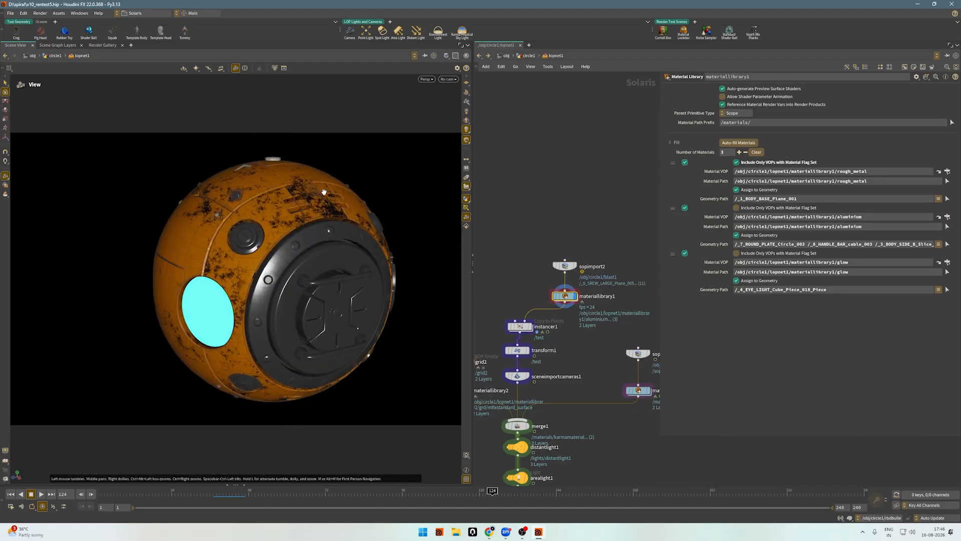
Review instancer1's prototype and target point settings and follow its SOP Path to attribwrangle4.
{"action": "middle_click_drag", "start_coordinate": [599, 238], "coordinate": [576, 210]}
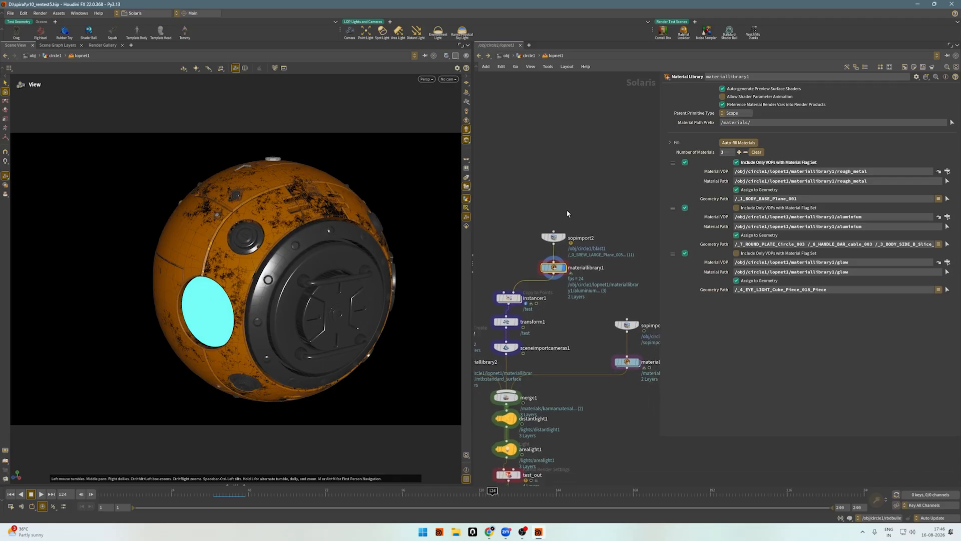
{"action": "scroll", "coordinate": [612, 288], "scroll_direction": "down", "scroll_amount": 4}
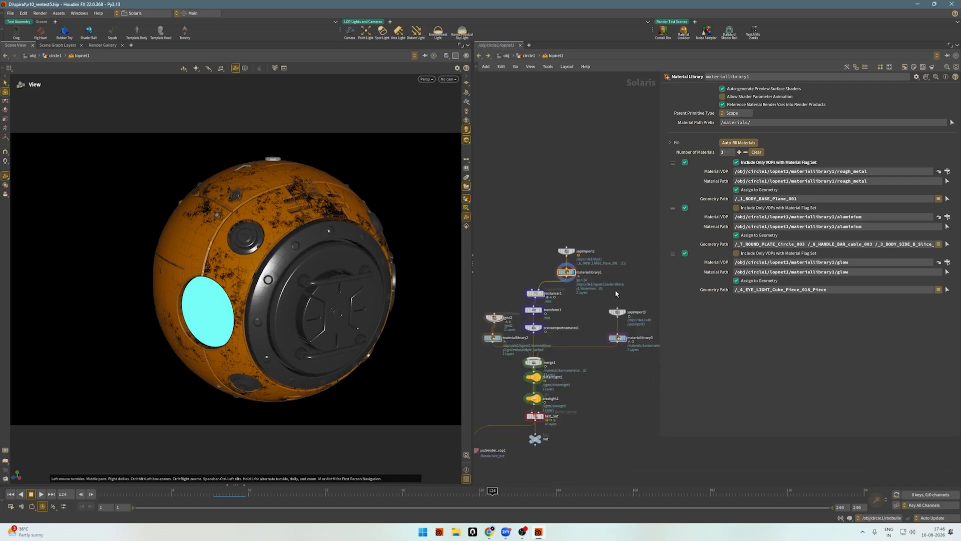
{"action": "scroll", "coordinate": [476, 293], "scroll_direction": "up", "scroll_amount": 7}
{"action": "scroll", "coordinate": [547, 287], "scroll_direction": "down", "scroll_amount": 2}
{"action": "middle_click_drag", "start_coordinate": [548, 286], "coordinate": [497, 239]}
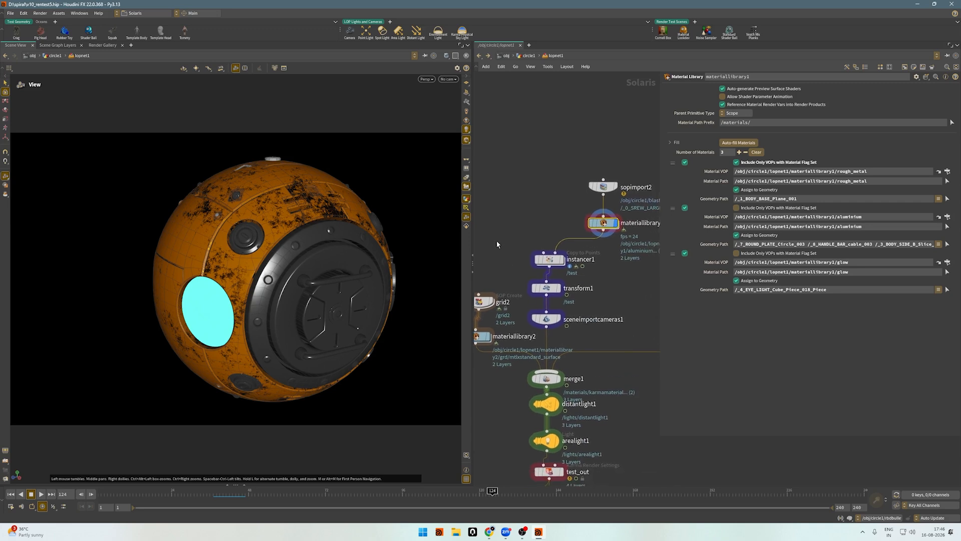
{"action": "left_click", "coordinate": [548, 260]}
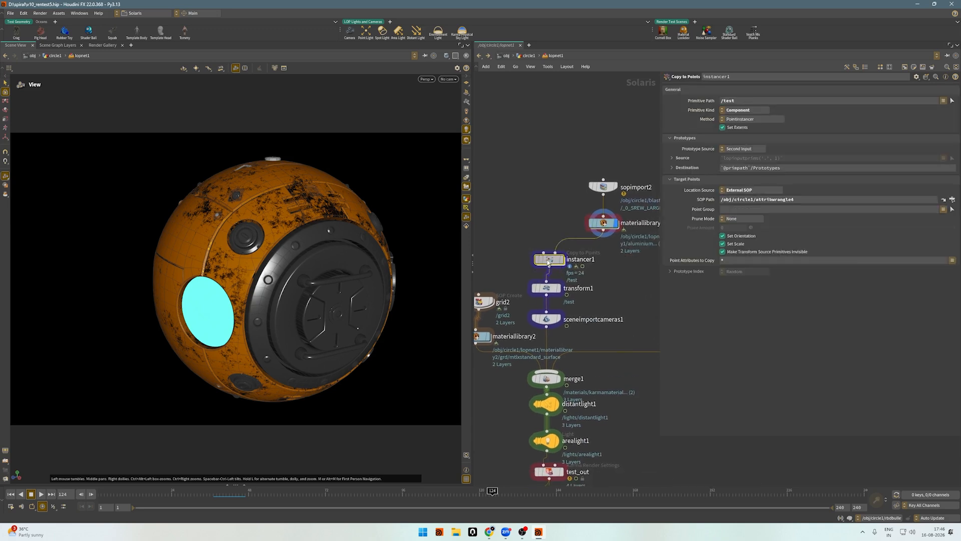
{"action": "left_click_drag", "start_coordinate": [548, 261], "coordinate": [544, 257]}
{"action": "mouse_move", "coordinate": [519, 215]}
{"action": "left_mouse_down"}
{"action": "mouse_move", "coordinate": [566, 265]}
{"action": "mouse_move", "coordinate": [513, 243]}
{"action": "left_mouse_up"}
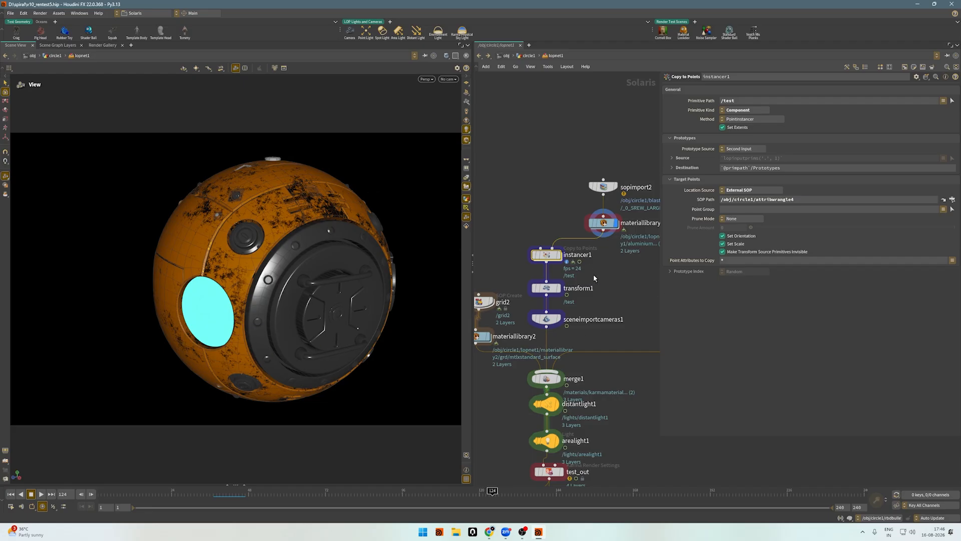
{"action": "left_click_drag", "start_coordinate": [489, 242], "coordinate": [560, 270]}
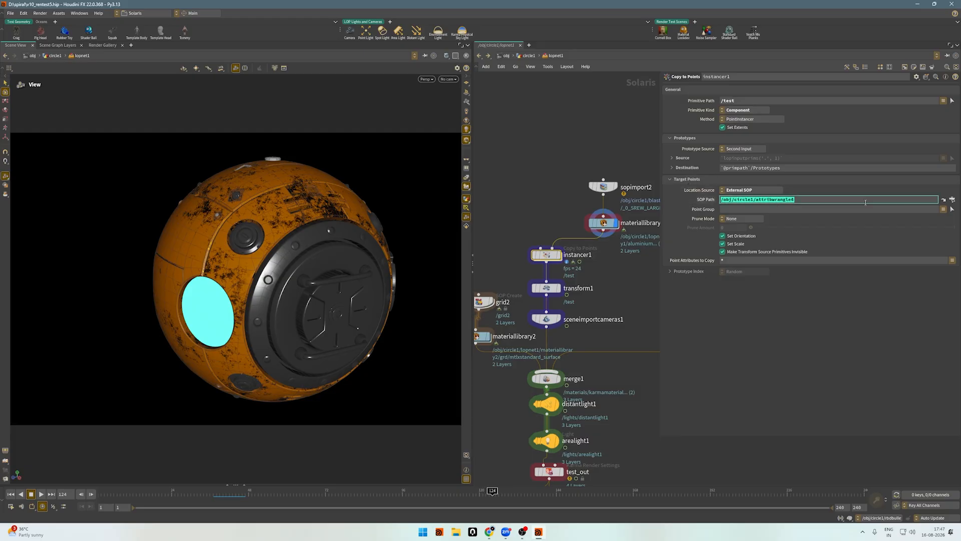
{"action": "left_click", "coordinate": [951, 200]}
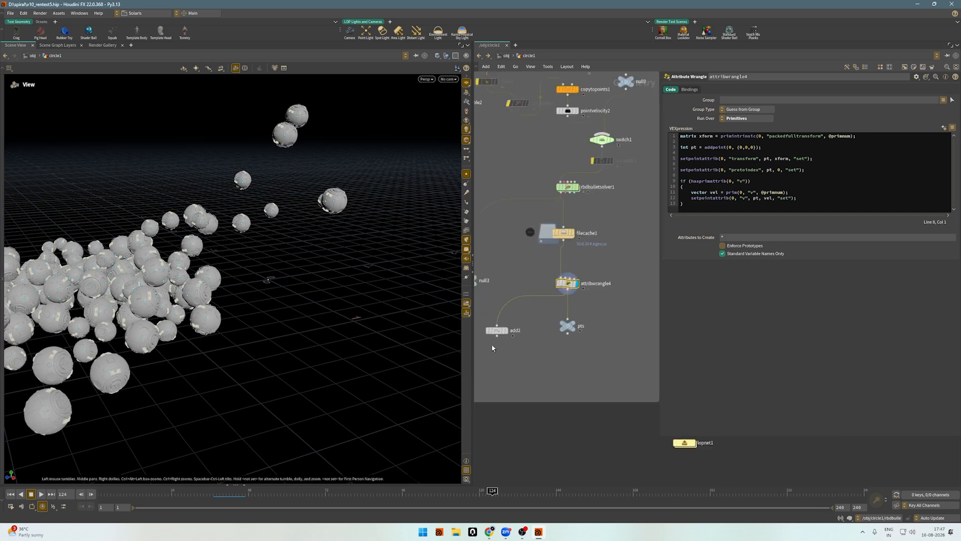
Display add2 to examine the bare instance points extracted from the simulation, and return to lopnet1.
{"action": "left_click", "coordinate": [504, 330]}
{"action": "left_click", "coordinate": [503, 331]}
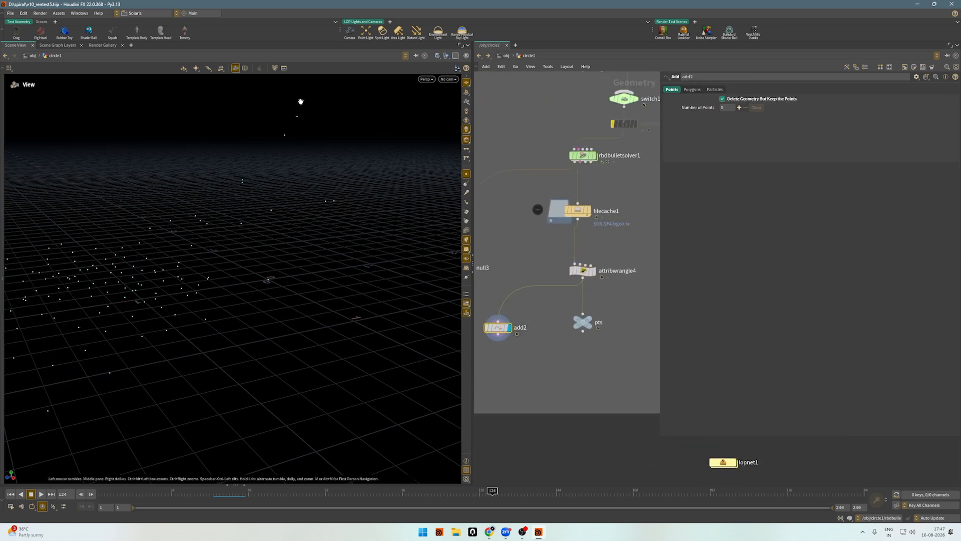
{"action": "left_click", "coordinate": [488, 56]}
{"action": "left_click", "coordinate": [479, 55]}
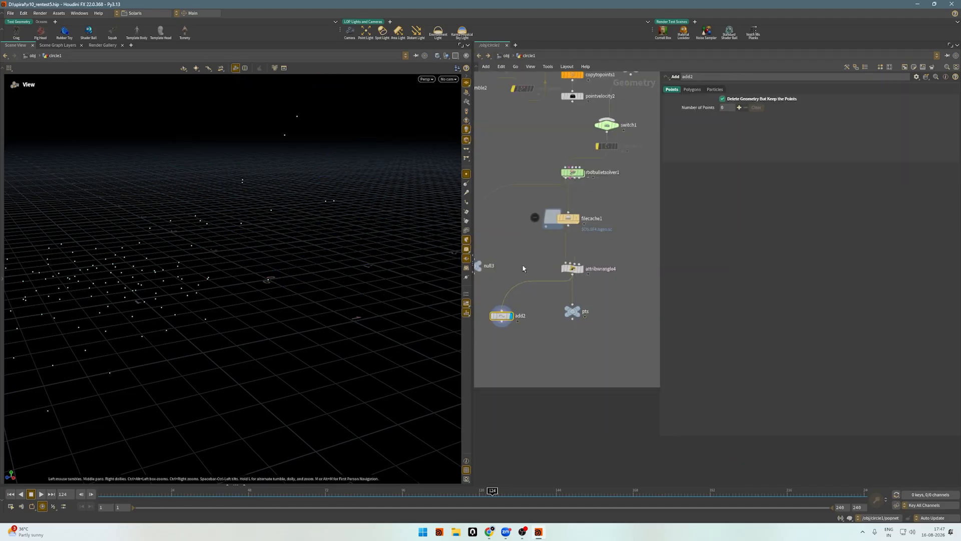
{"action": "double_click", "coordinate": [593, 381]}
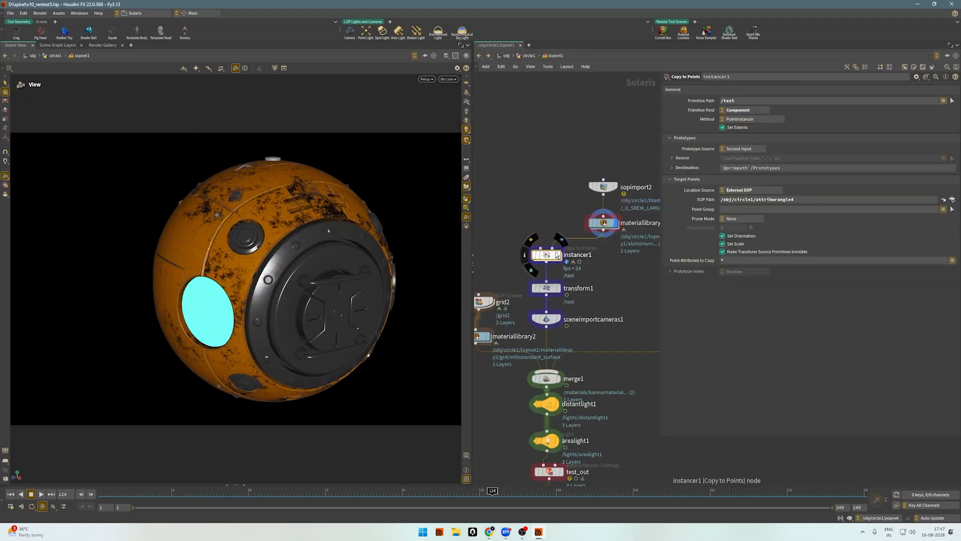
Trace sopimport2 and materiallibrary1 into instancer1, and review its target SOP Path and available Point Attributes to Copy.
{"action": "scroll", "coordinate": [555, 253], "scroll_direction": "up", "scroll_amount": 1}
{"action": "left_click_drag", "start_coordinate": [549, 136], "coordinate": [635, 232]}
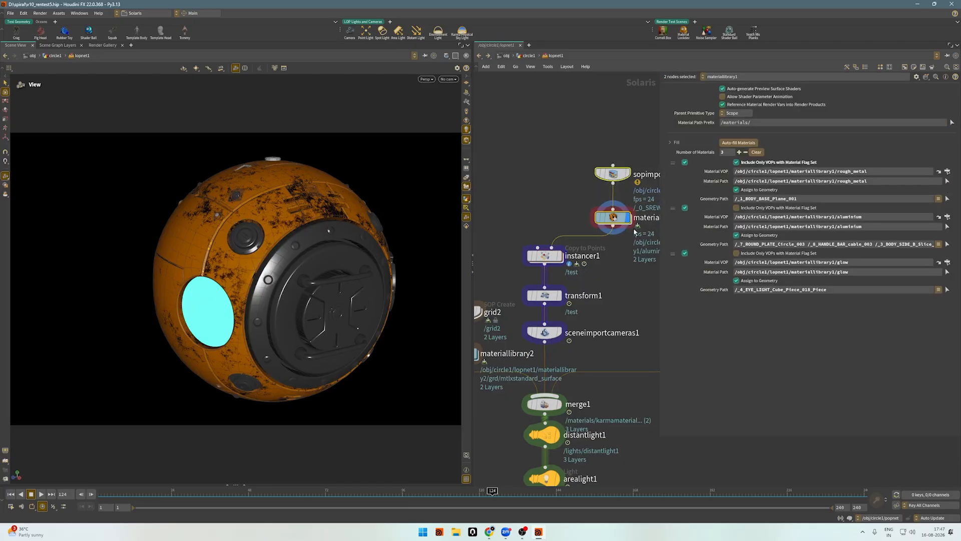
{"action": "left_click", "coordinate": [588, 259]}
{"action": "left_click_drag", "start_coordinate": [818, 202], "coordinate": [702, 200]}
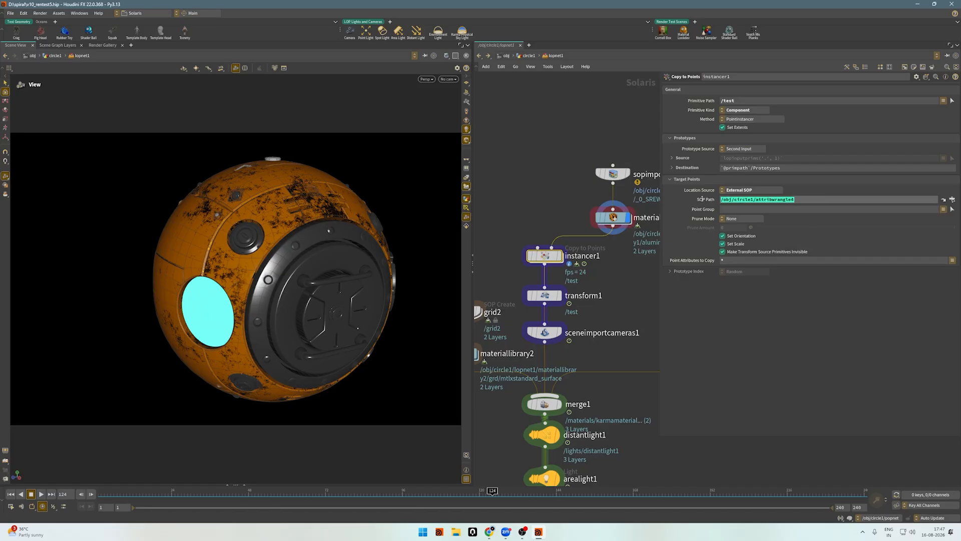
{"action": "left_click_drag", "start_coordinate": [640, 266], "coordinate": [509, 253]}
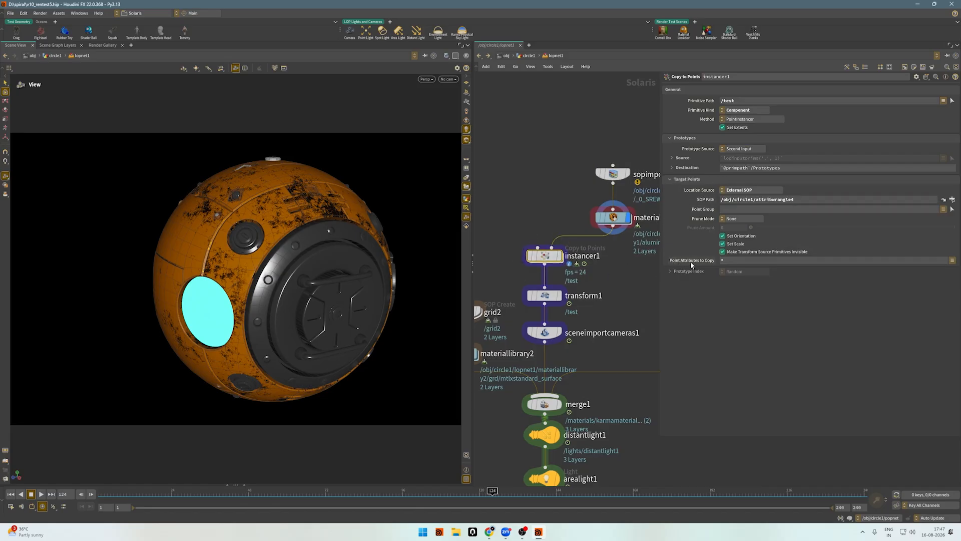
{"action": "left_click", "coordinate": [952, 260]}
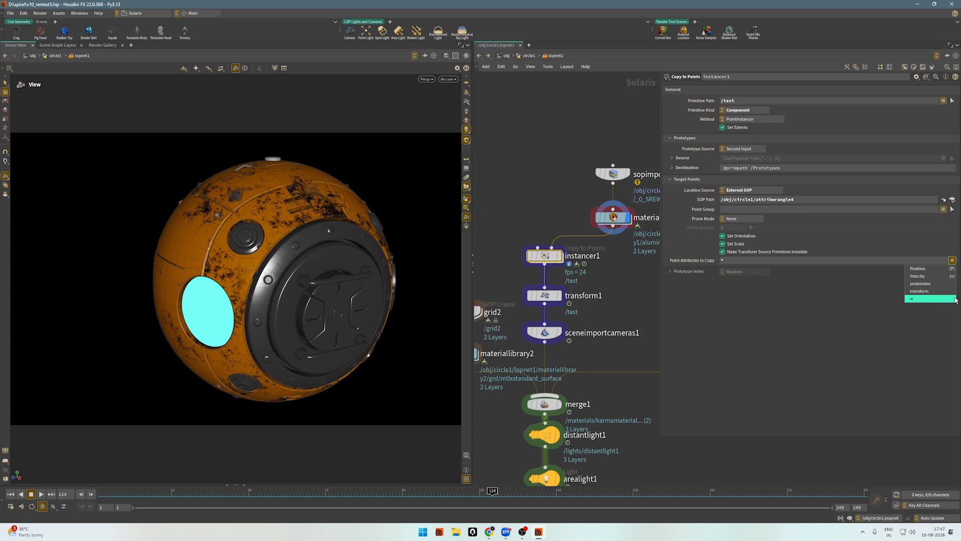
{"action": "left_click", "coordinate": [856, 319]}
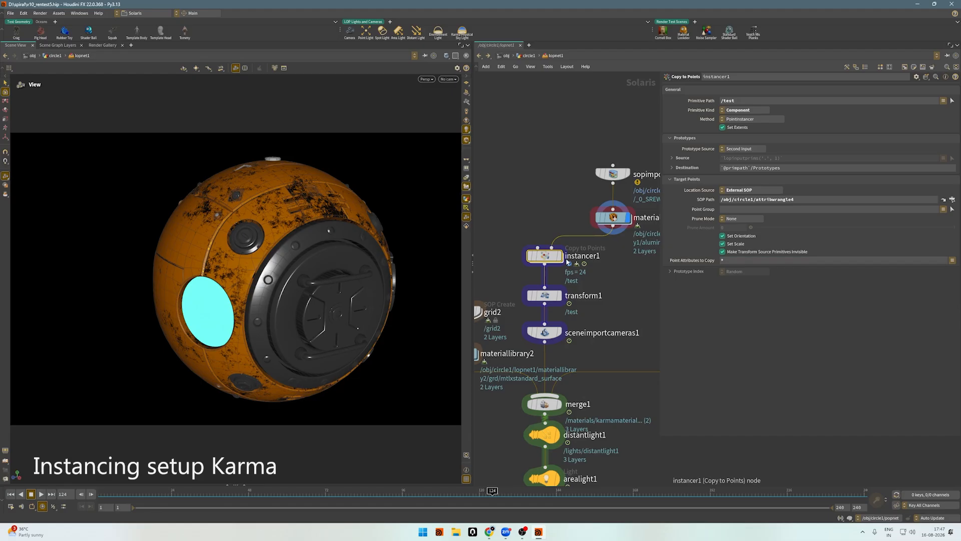
Display instancer1 and scrub the timeline to frame 171 to examine the textured sphere instances from several angles.
{"action": "left_click", "coordinate": [562, 259]}
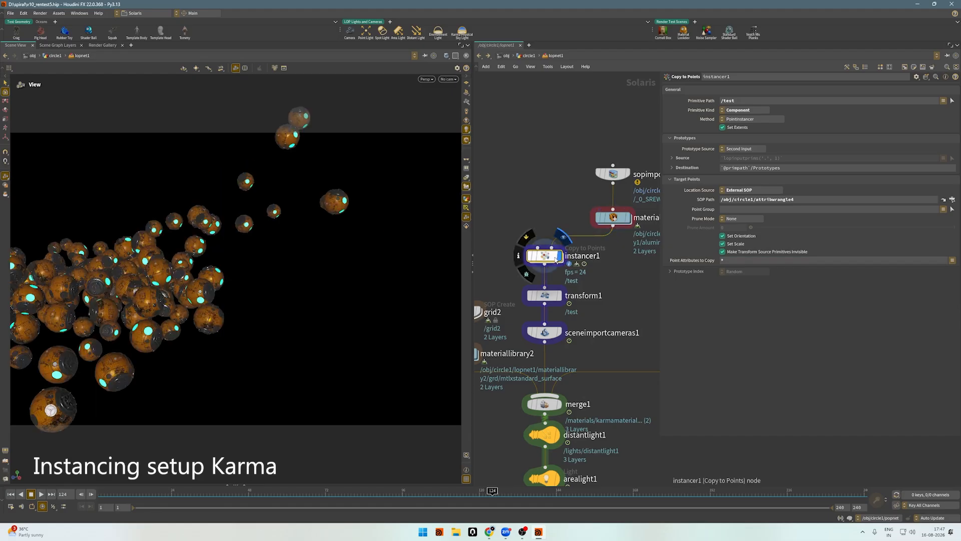
{"action": "left_click_drag", "start_coordinate": [308, 301], "coordinate": [231, 296]}
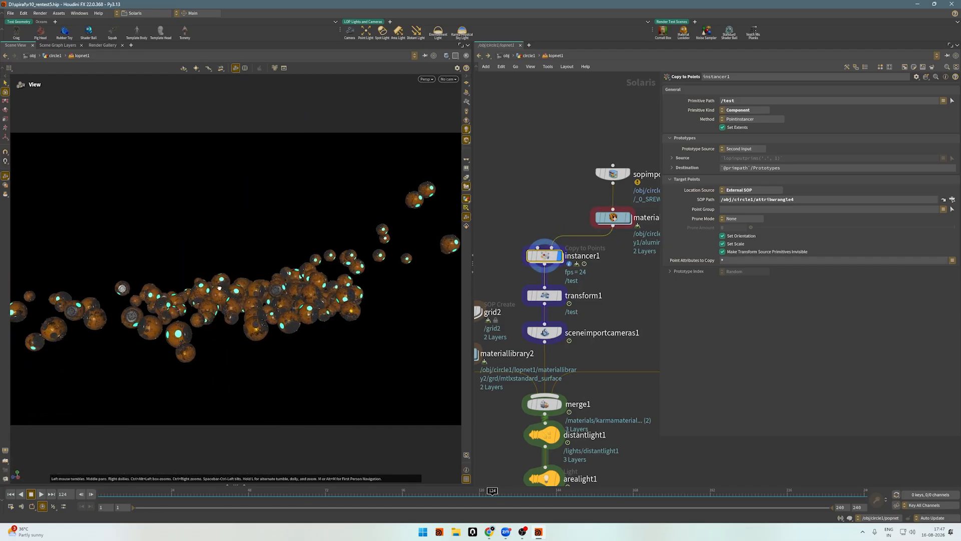
{"action": "left_click", "coordinate": [286, 493]}
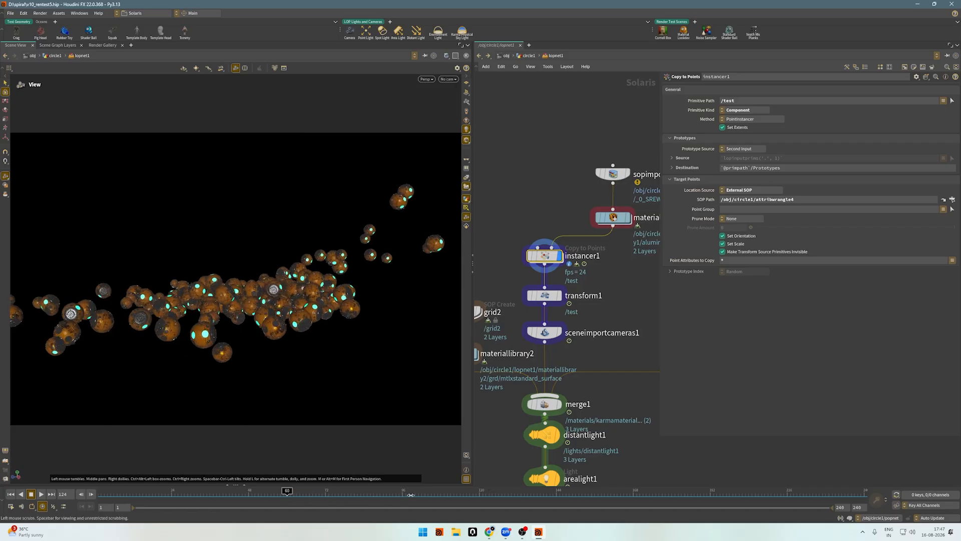
{"action": "left_click_drag", "start_coordinate": [410, 494], "coordinate": [525, 491]}
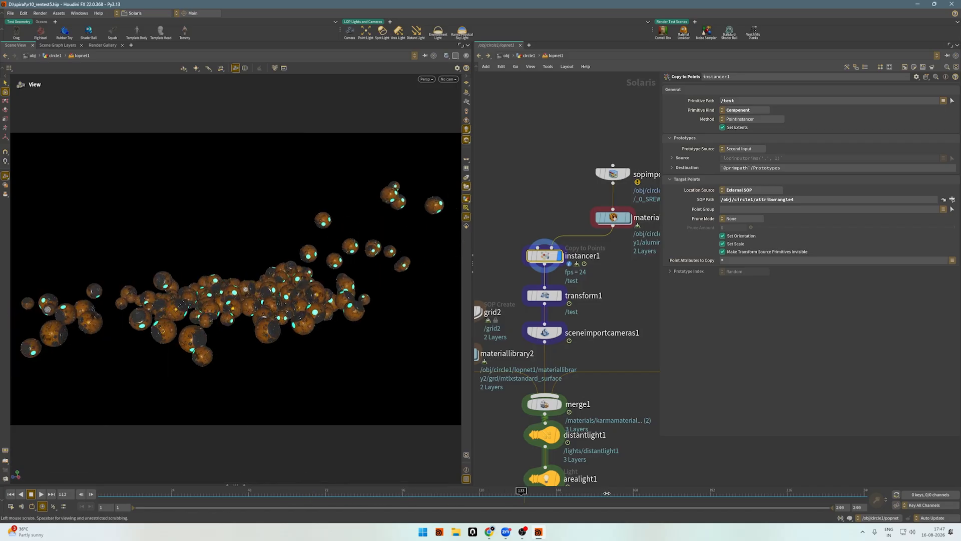
{"action": "left_click_drag", "start_coordinate": [236, 287], "coordinate": [280, 317]}
{"action": "right_click_drag", "start_coordinate": [389, 302], "coordinate": [307, 303]}
{"action": "mouse_move", "coordinate": [299, 312]}
{"action": "left_mouse_down"}
{"action": "mouse_move", "coordinate": [309, 308]}
{"action": "mouse_move", "coordinate": [295, 286]}
{"action": "mouse_move", "coordinate": [292, 325]}
{"action": "left_mouse_up"}
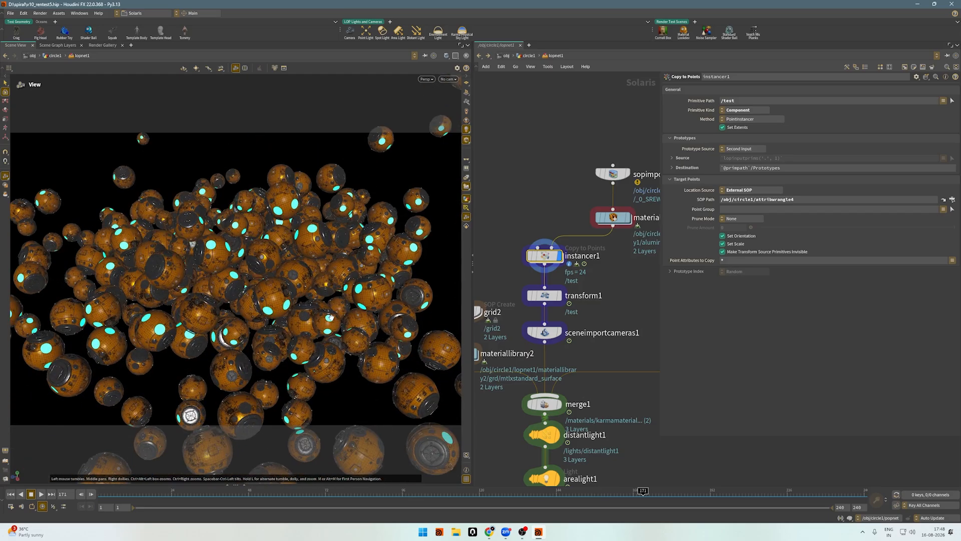
Display transform1, review its Translate settings and examine the shifted spheres.
{"action": "scroll", "coordinate": [583, 239], "scroll_direction": "down", "scroll_amount": 3}
{"action": "scroll", "coordinate": [550, 288], "scroll_direction": "up", "scroll_amount": 3}
{"action": "left_click", "coordinate": [571, 259]}
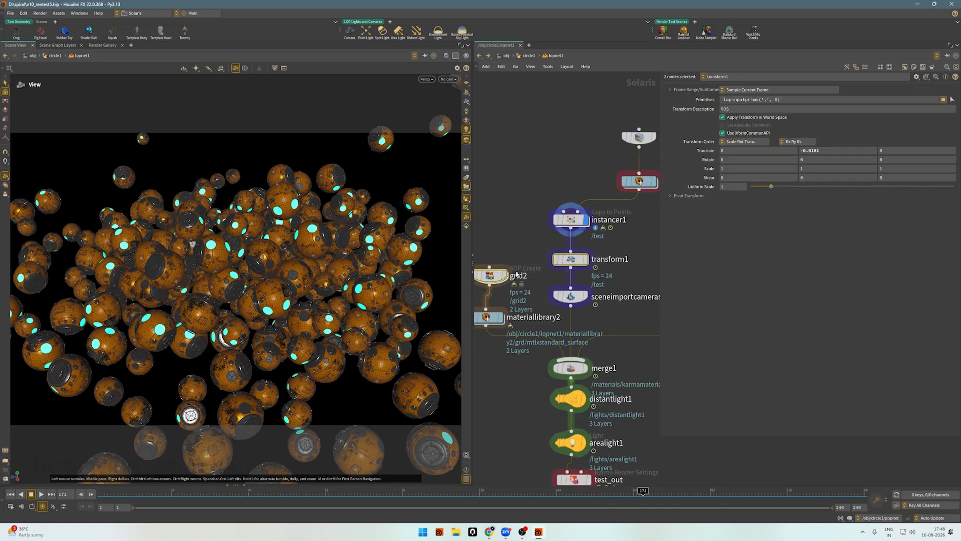
{"action": "key", "text": "r"}
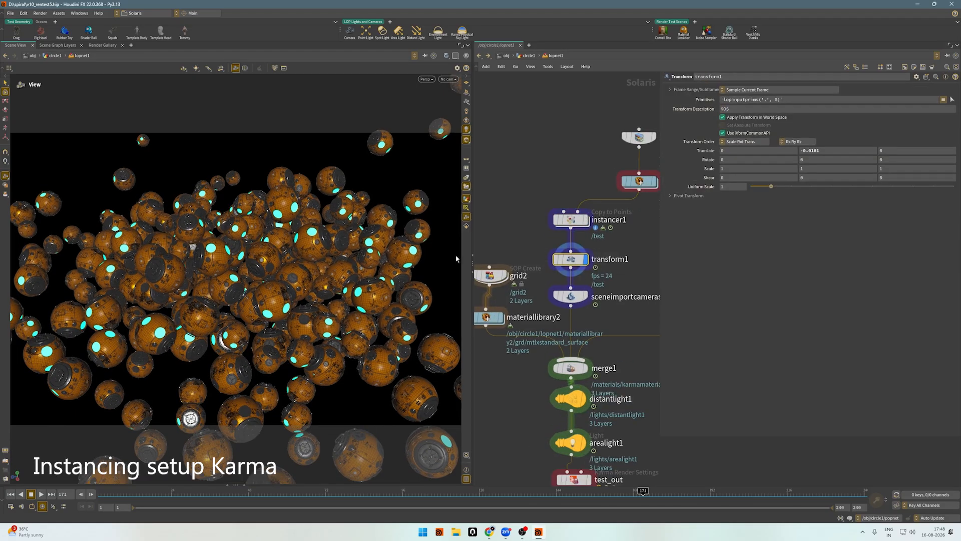
{"action": "left_click_drag", "start_coordinate": [172, 281], "coordinate": [245, 251]}
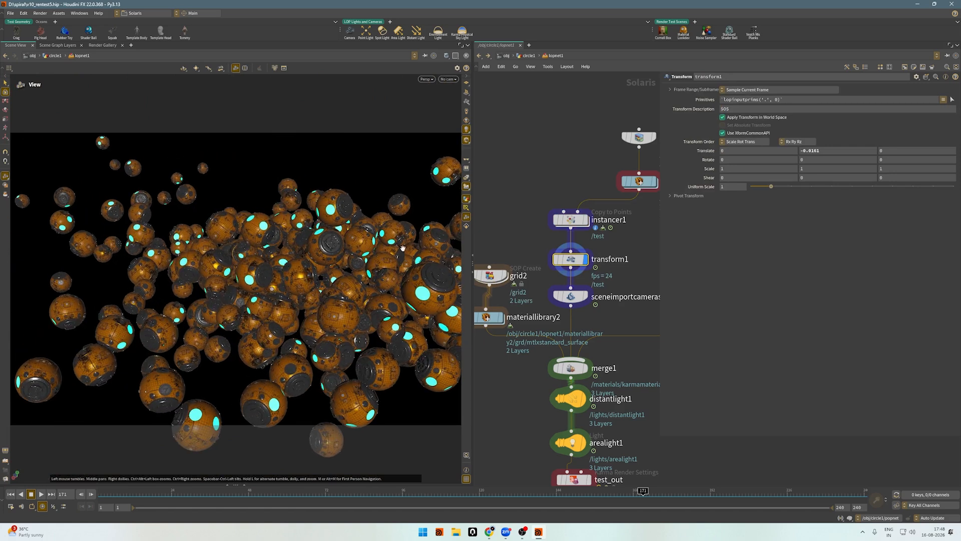
Display sceneimportcameras1 and review the camera path in its Objects setting.
{"action": "mouse_move", "coordinate": [578, 264]}
{"action": "scroll", "coordinate": [561, 236], "scroll_direction": "down", "scroll_amount": 4}
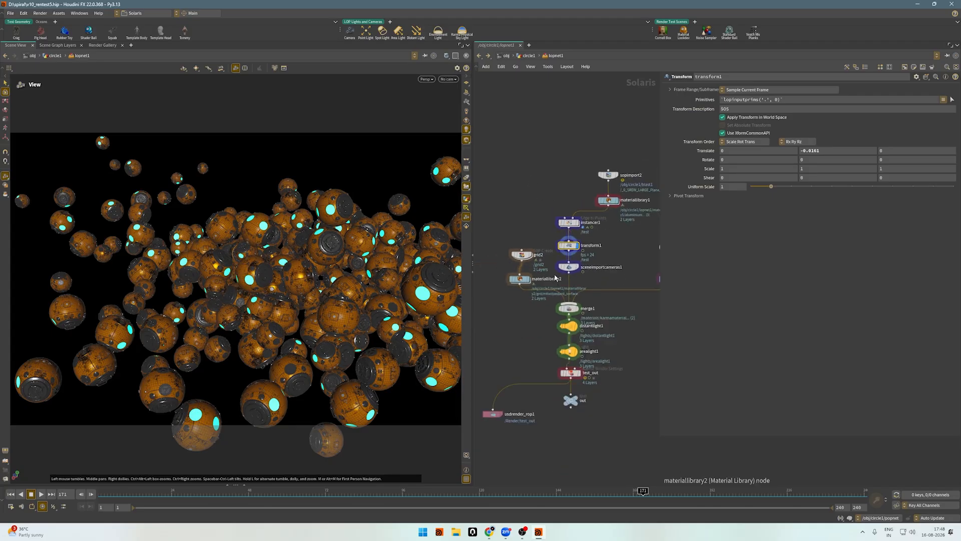
{"action": "left_click_drag", "start_coordinate": [568, 268], "coordinate": [569, 271]}
{"action": "left_click", "coordinate": [569, 272]}
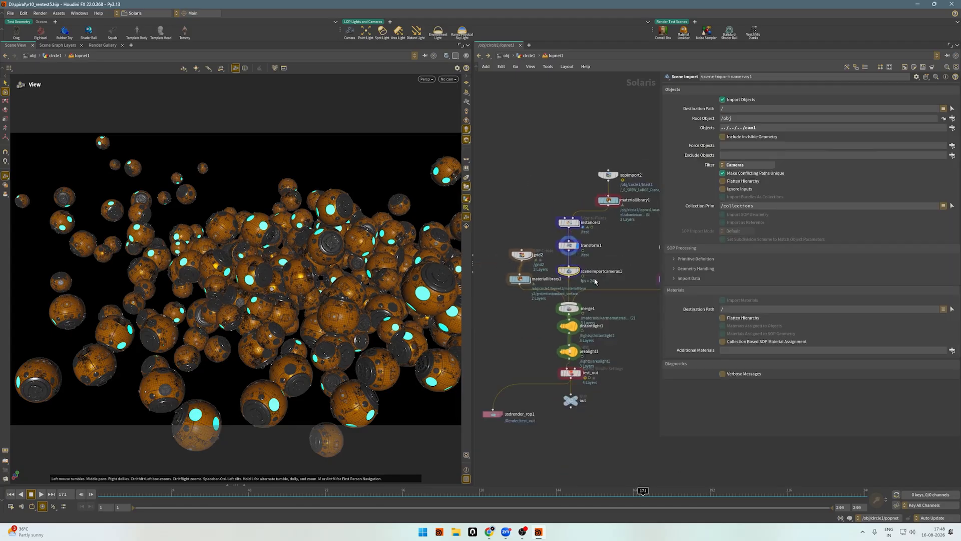
{"action": "scroll", "coordinate": [596, 282], "scroll_direction": "up", "scroll_amount": 3}
{"action": "key", "text": "r"}
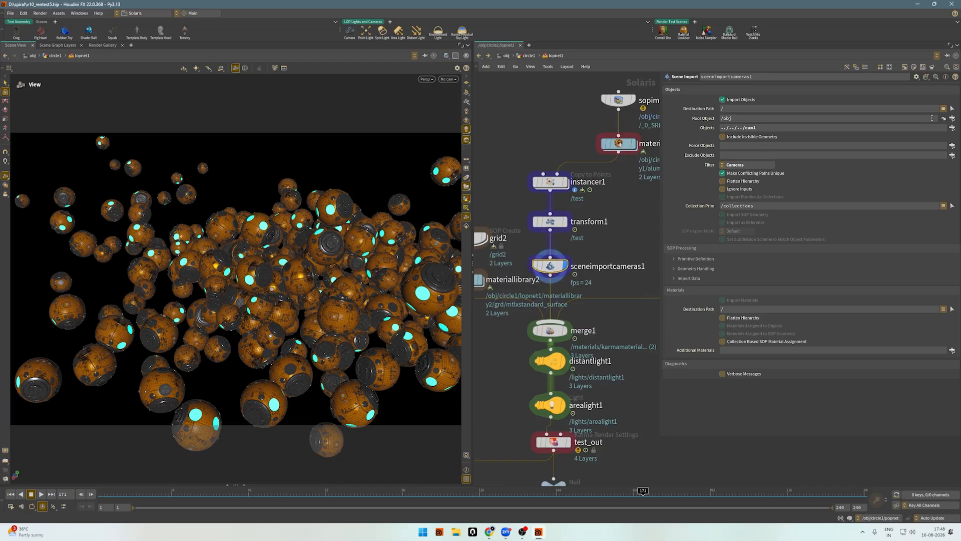
{"action": "left_click_drag", "start_coordinate": [757, 127], "coordinate": [721, 127]}
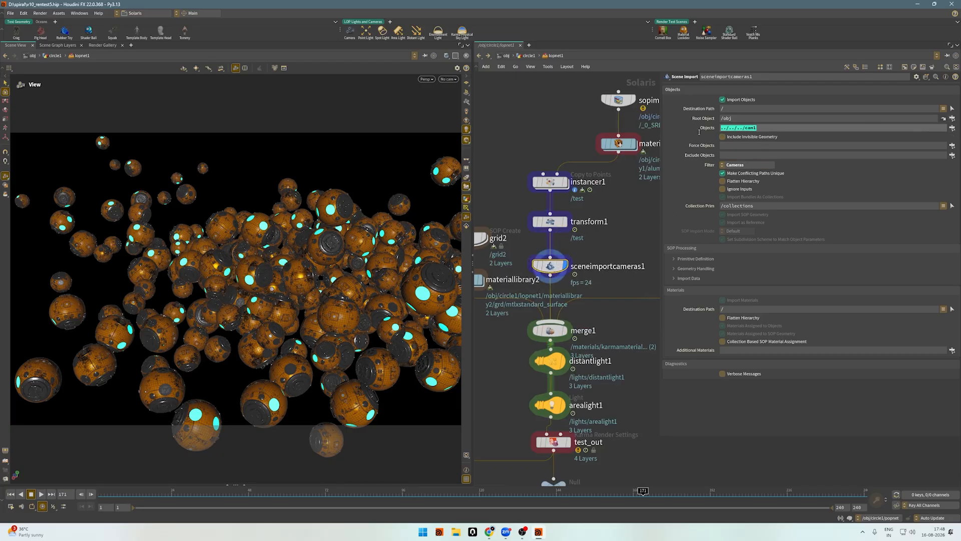
Look through the imported cam1 camera to check the framing of the spheres.
{"action": "scroll", "coordinate": [591, 215], "scroll_direction": "down", "scroll_amount": 3}
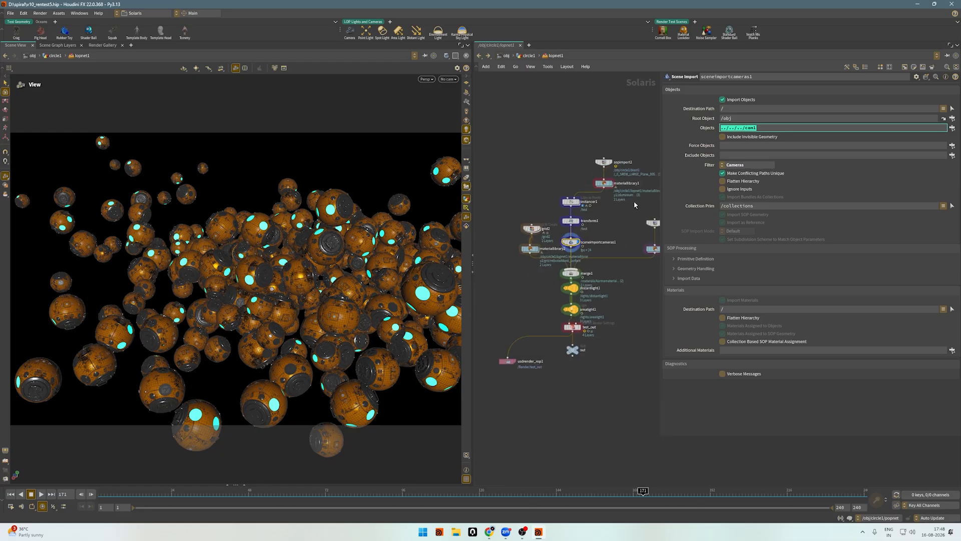
{"action": "scroll", "coordinate": [581, 263], "scroll_direction": "up", "scroll_amount": 3}
{"action": "left_click", "coordinate": [449, 78]}
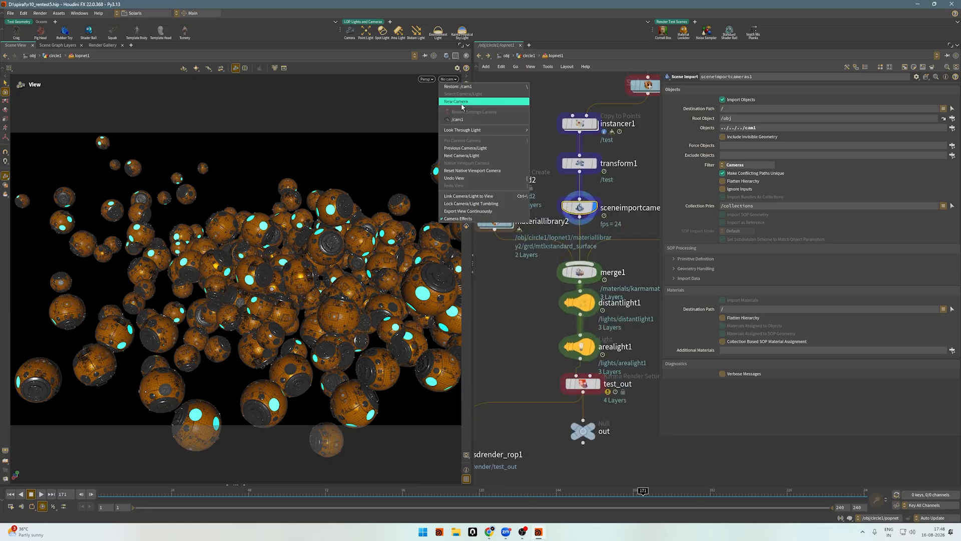
{"action": "left_click", "coordinate": [473, 121]}
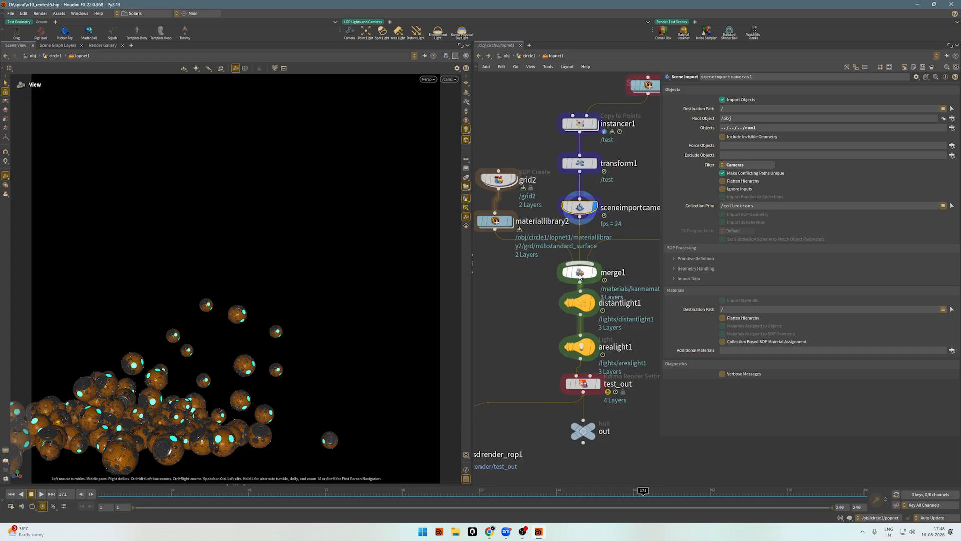
Move the five-node chain from sopimport2 to sceneimportcameras1 higher up in the network, away from merge1.
{"action": "scroll", "coordinate": [579, 287], "scroll_direction": "down", "scroll_amount": 3}
{"action": "scroll", "coordinate": [545, 315], "scroll_direction": "up", "scroll_amount": 1}
{"action": "middle_click_drag", "start_coordinate": [524, 270], "coordinate": [499, 293]}
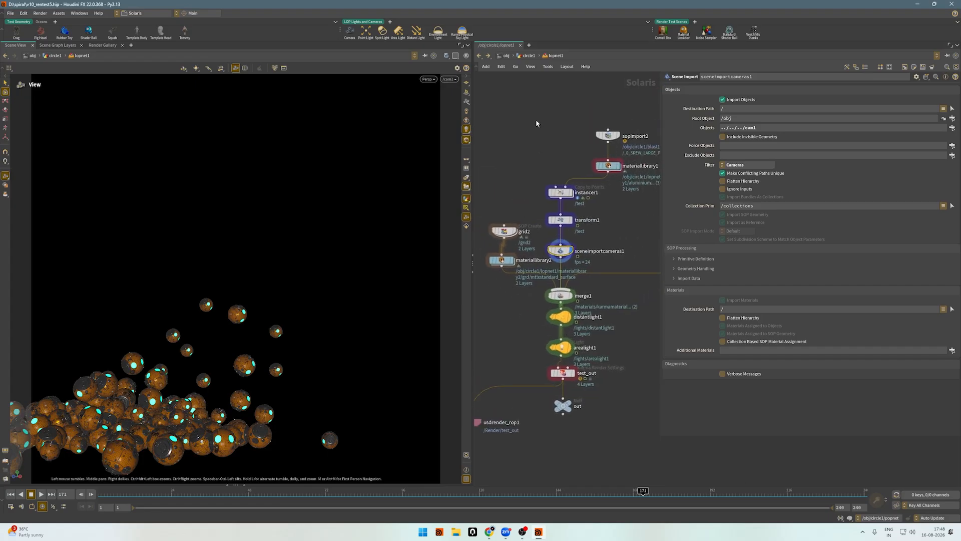
{"action": "left_click_drag", "start_coordinate": [535, 112], "coordinate": [643, 266]}
{"action": "left_click_drag", "start_coordinate": [561, 251], "coordinate": [561, 199]}
{"action": "scroll", "coordinate": [518, 211], "scroll_direction": "down", "scroll_amount": 3}
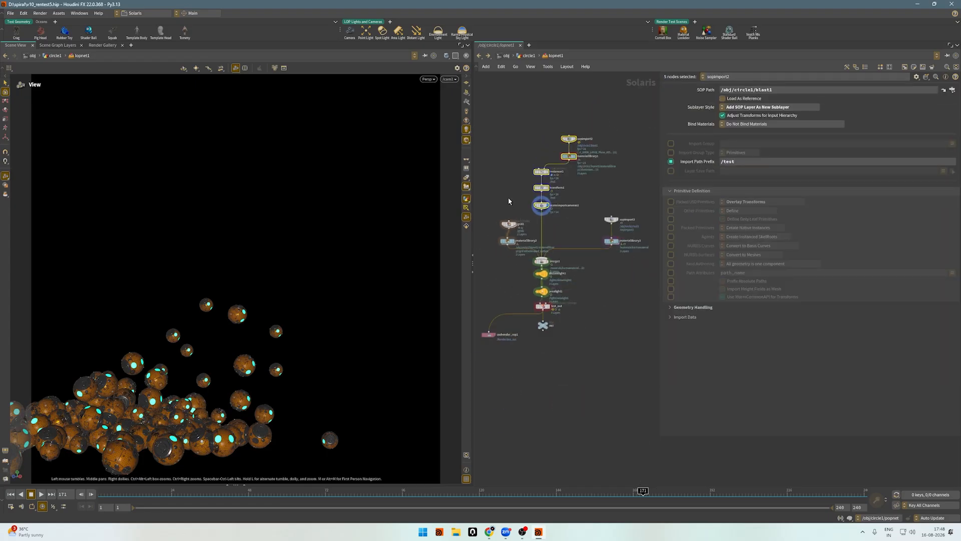
Display grid2 and examine the noise-patterned ground plane from above.
{"action": "scroll", "coordinate": [508, 197], "scroll_direction": "up", "scroll_amount": 2}
{"action": "middle_click_drag", "start_coordinate": [509, 198], "coordinate": [562, 204]}
{"action": "scroll", "coordinate": [520, 224], "scroll_direction": "up", "scroll_amount": 3}
{"action": "left_click", "coordinate": [603, 255]}
{"action": "key", "text": "r"}
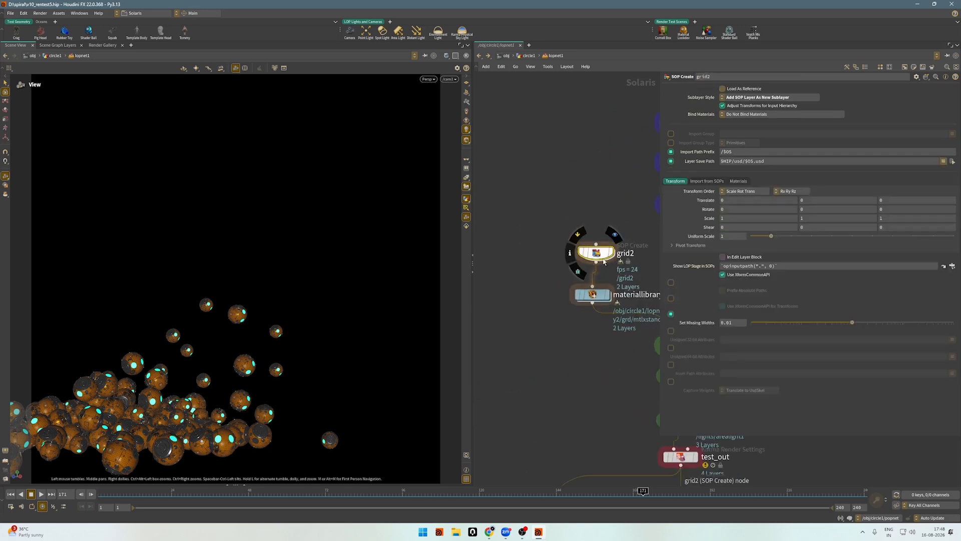
{"action": "left_click", "coordinate": [595, 252]}
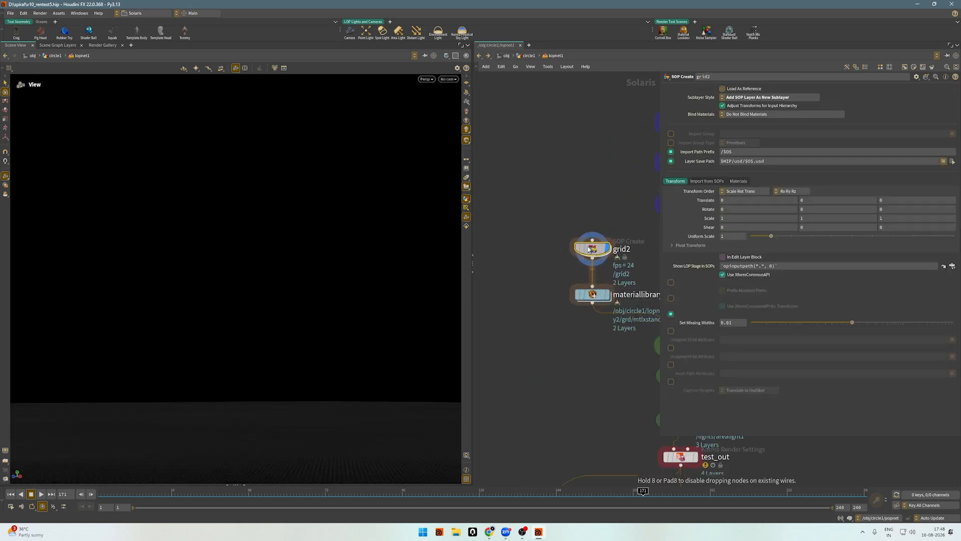
{"action": "left_click_drag", "start_coordinate": [271, 294], "coordinate": [303, 281]}
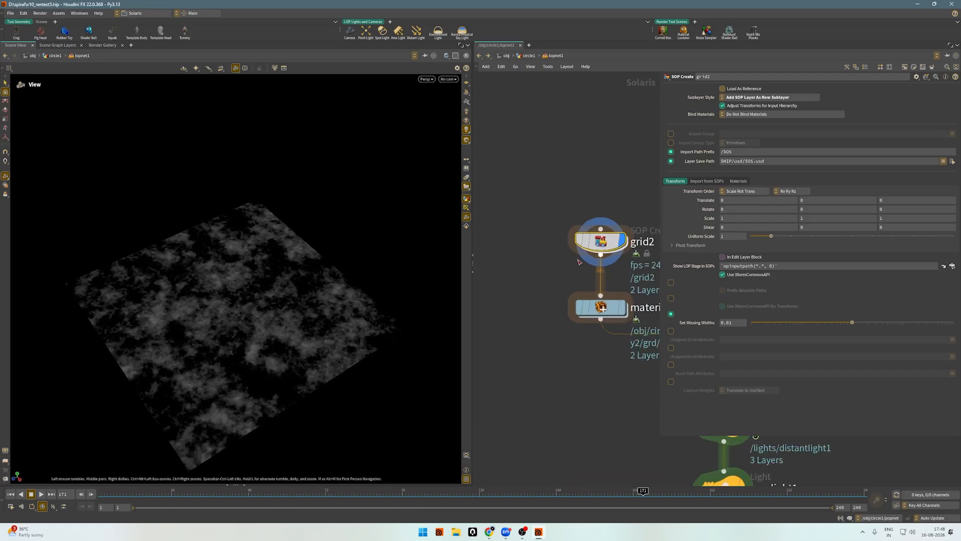
Open grid2's internal SOP network and review grid1's size, row and column settings.
{"action": "double_click", "coordinate": [592, 248]}
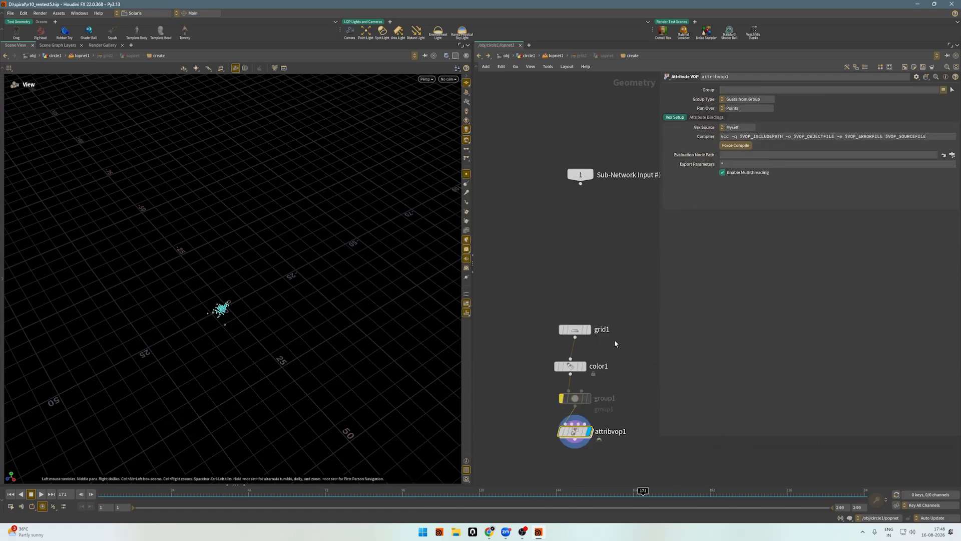
{"action": "scroll", "coordinate": [615, 340], "scroll_direction": "down", "scroll_amount": 3}
{"action": "middle_click_drag", "start_coordinate": [614, 340], "coordinate": [605, 246]}
{"action": "scroll", "coordinate": [608, 249], "scroll_direction": "up", "scroll_amount": 6}
{"action": "left_click_drag", "start_coordinate": [615, 216], "coordinate": [497, 143]}
{"action": "left_click_drag", "start_coordinate": [544, 196], "coordinate": [613, 207]}
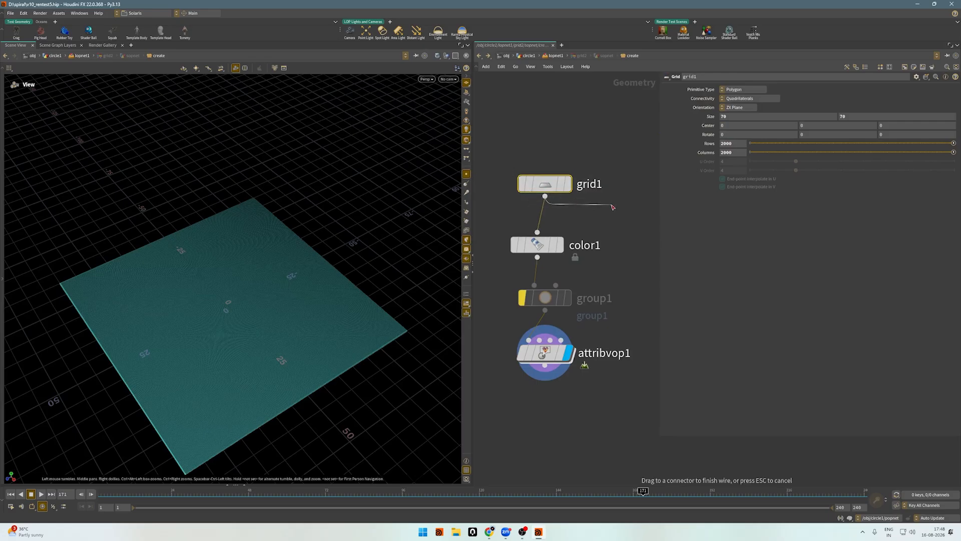
{"action": "key", "text": "Escape"}
Select attribvop1, turn off point display and examine the noise colour pattern on the grid.
{"action": "left_click", "coordinate": [543, 354]}
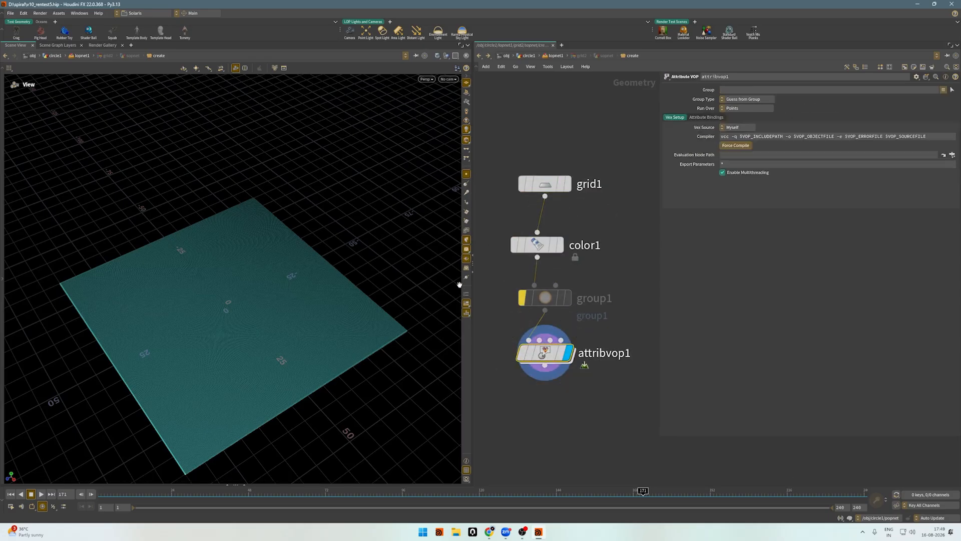
{"action": "left_click", "coordinate": [466, 175]}
{"action": "left_click_drag", "start_coordinate": [256, 262], "coordinate": [228, 353]}
{"action": "right_click_drag", "start_coordinate": [228, 354], "coordinate": [220, 332]}
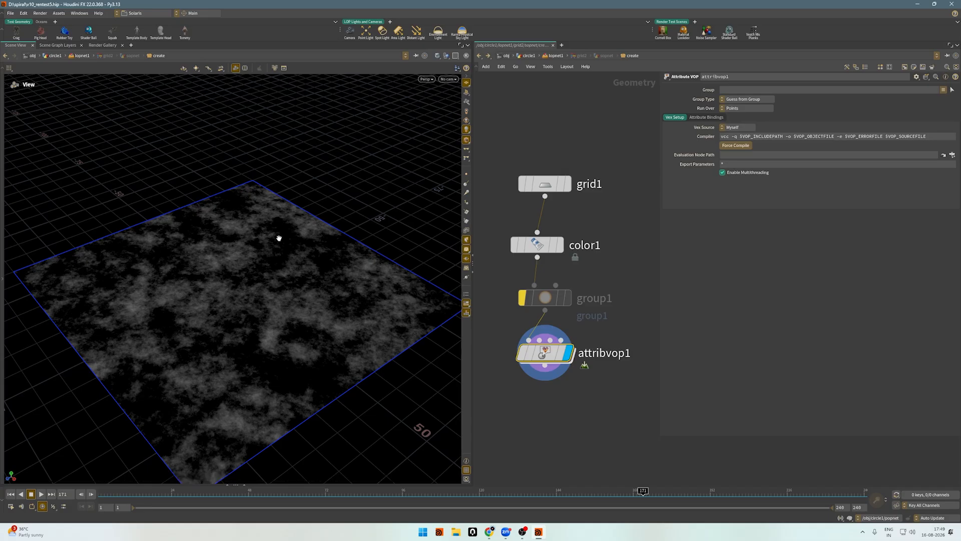
Return to lopnet1, display materiallibrary2 and examine its standard surface material on the ground grid.
{"action": "left_click", "coordinate": [480, 57]}
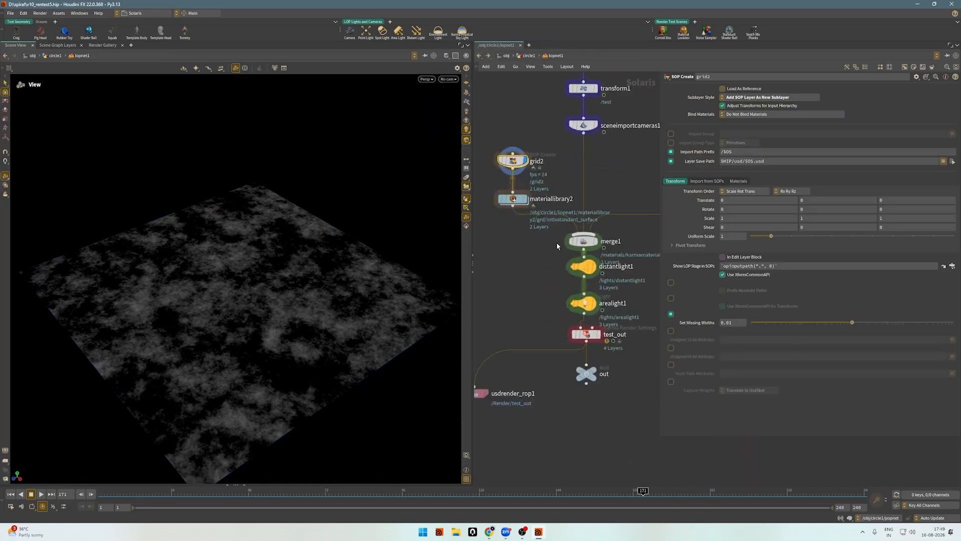
{"action": "left_click", "coordinate": [523, 200]}
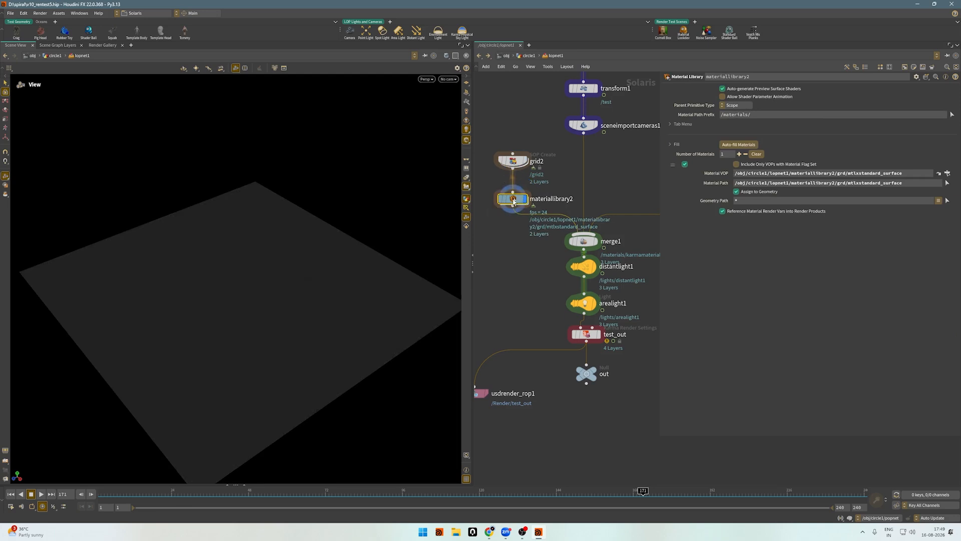
{"action": "mouse_move", "coordinate": [268, 285]}
{"action": "left_mouse_down"}
{"action": "mouse_move", "coordinate": [322, 296]}
{"action": "mouse_move", "coordinate": [271, 294]}
{"action": "left_mouse_up"}
{"action": "scroll", "coordinate": [233, 294], "scroll_direction": "up", "scroll_amount": 2}
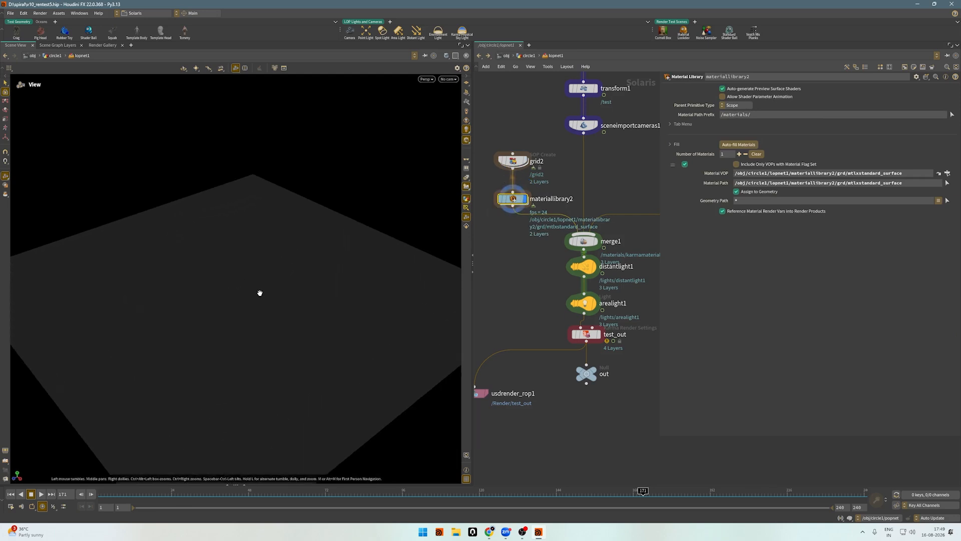
Display distantlight1 and look through /cam1 in the viewport.
{"action": "left_click", "coordinate": [595, 271]}
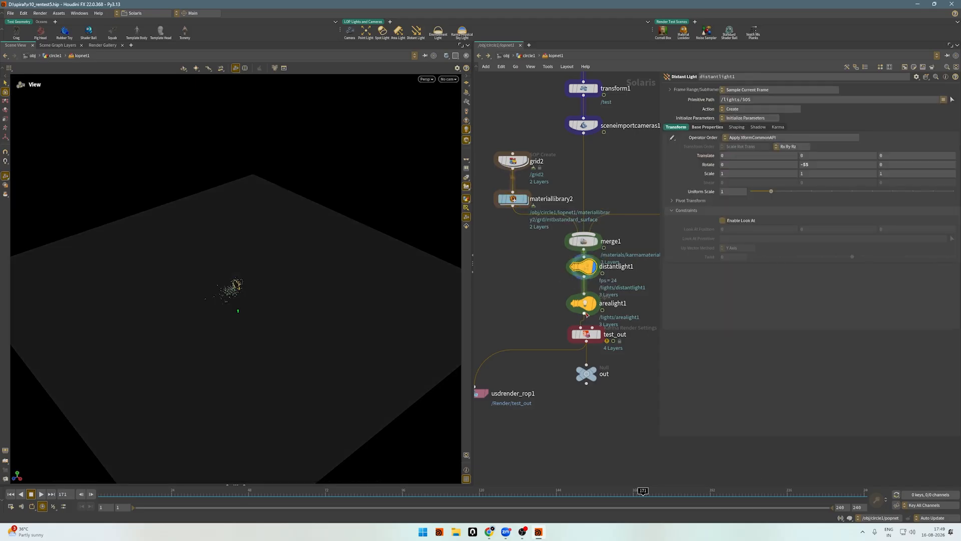
{"action": "left_click", "coordinate": [448, 78]}
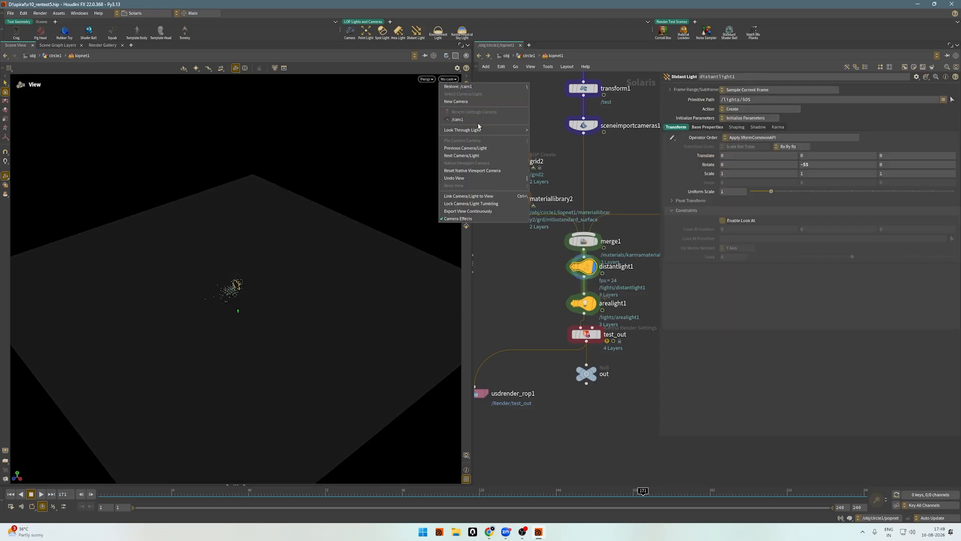
{"action": "left_click", "coordinate": [496, 120]}
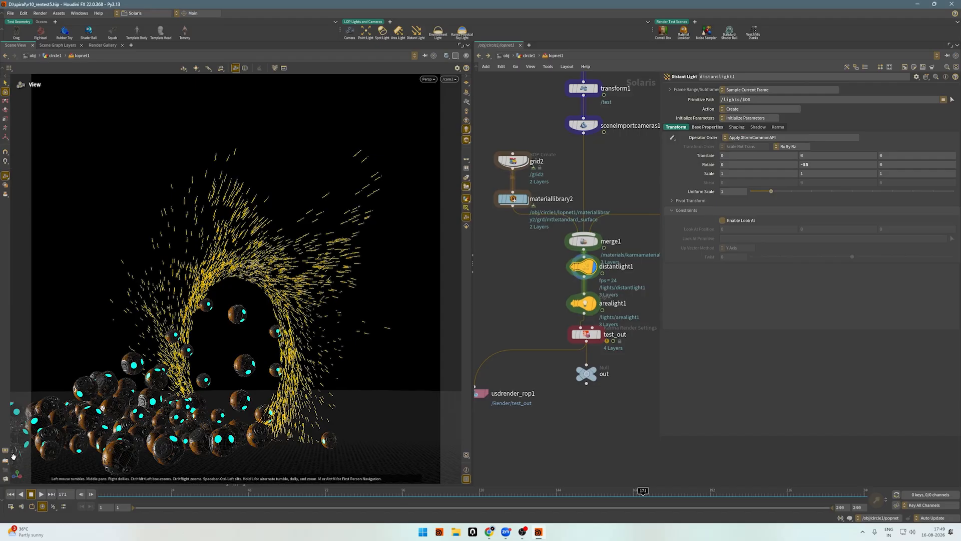
{"action": "scroll", "coordinate": [631, 328], "scroll_direction": "up", "scroll_amount": 3}
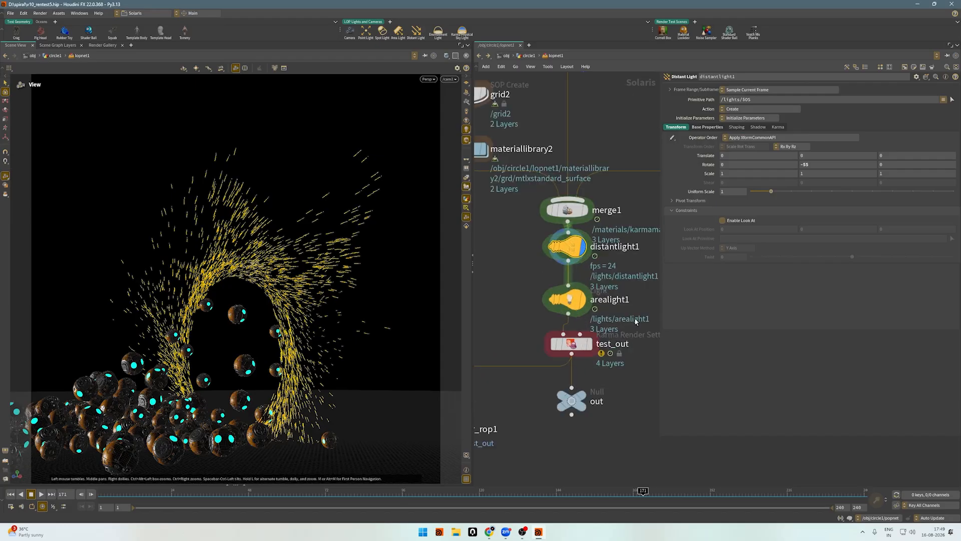
Display arealight1 and review its base light properties and effect on the spheres.
{"action": "left_click_drag", "start_coordinate": [635, 321], "coordinate": [496, 272]}
{"action": "key", "text": "r"}
{"action": "scroll", "coordinate": [550, 291], "scroll_direction": "down", "scroll_amount": 4}
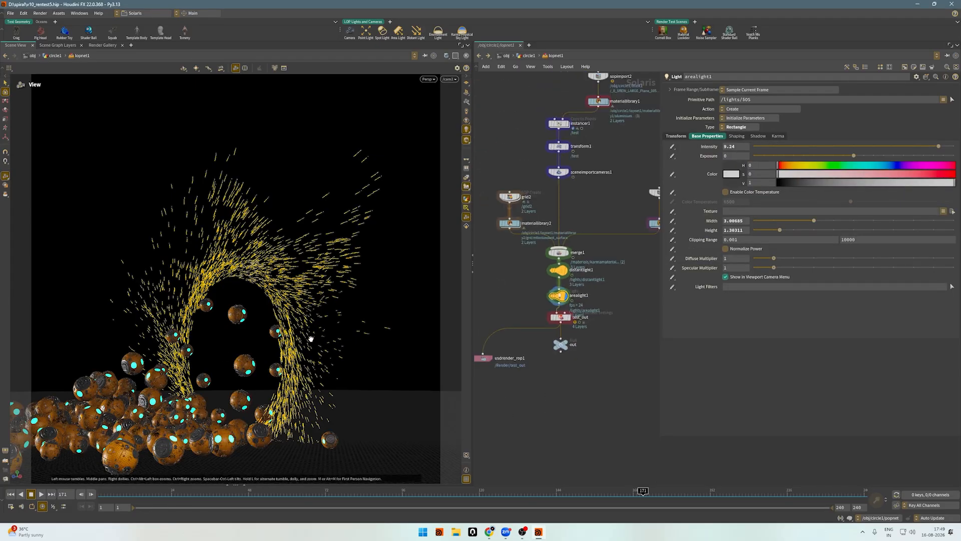
Display the test_out Karma render settings node and switch the viewport renderer to Karma XPU.
{"action": "left_click", "coordinate": [563, 319]}
{"action": "scroll", "coordinate": [567, 324], "scroll_direction": "up", "scroll_amount": 2}
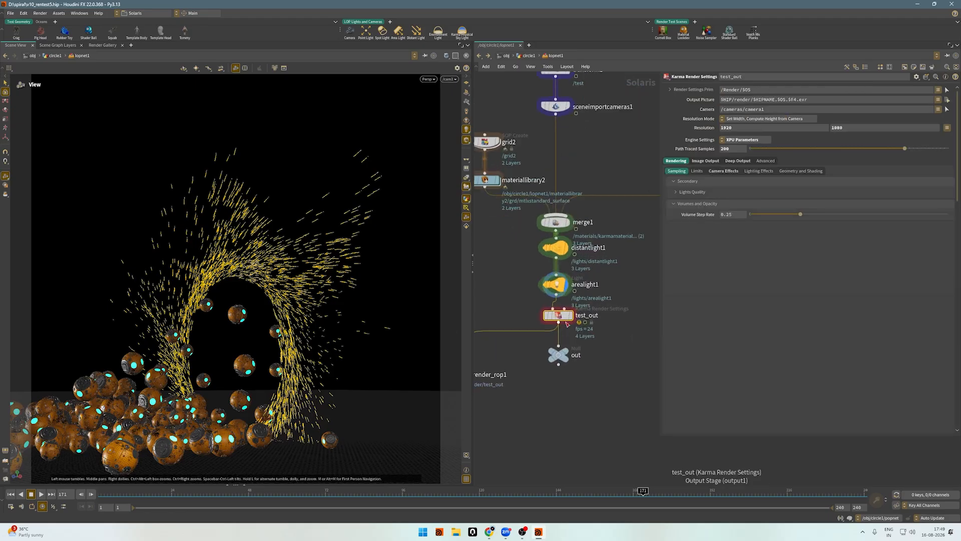
{"action": "key", "text": "r"}
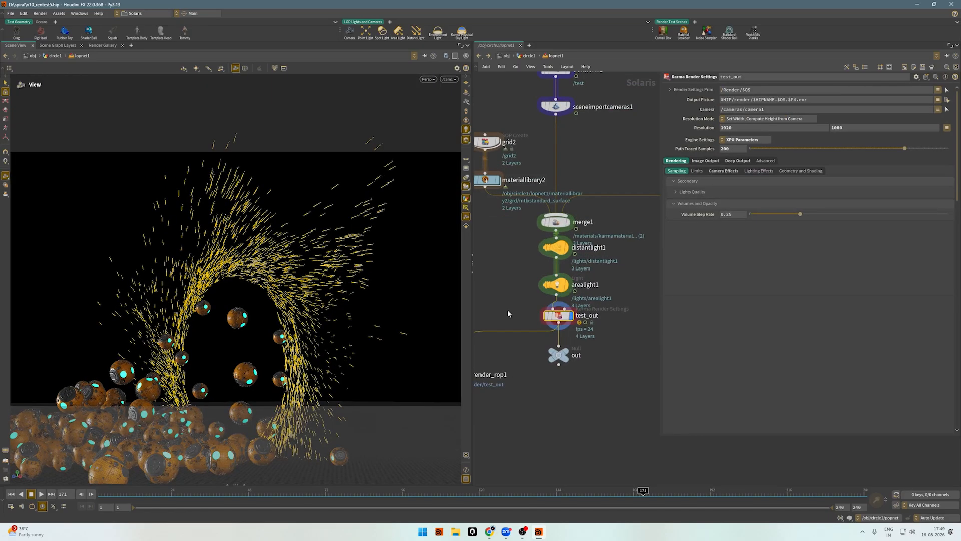
{"action": "left_click", "coordinate": [428, 80]}
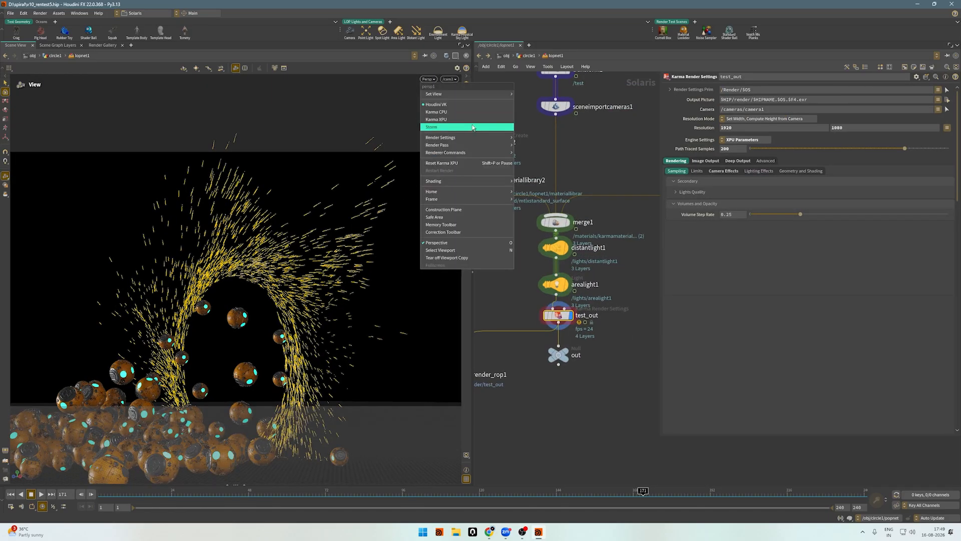
{"action": "left_click", "coordinate": [486, 119]}
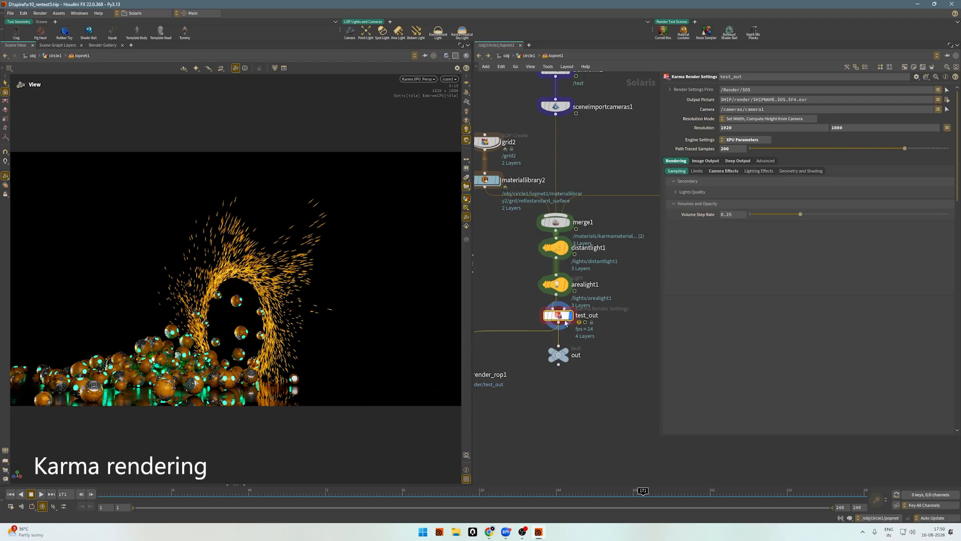
Open grid2's internal SOP network to review attribvop1, and return to lopnet1.
{"action": "scroll", "coordinate": [611, 335], "scroll_direction": "down", "scroll_amount": 4}
{"action": "scroll", "coordinate": [579, 266], "scroll_direction": "up", "scroll_amount": 3}
{"action": "left_click", "coordinate": [526, 223]}
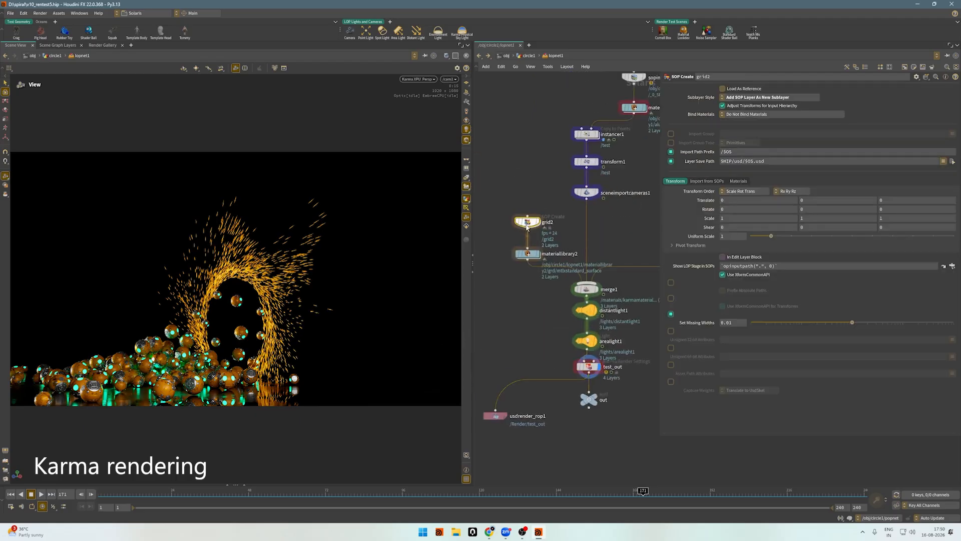
{"action": "double_click", "coordinate": [526, 223]}
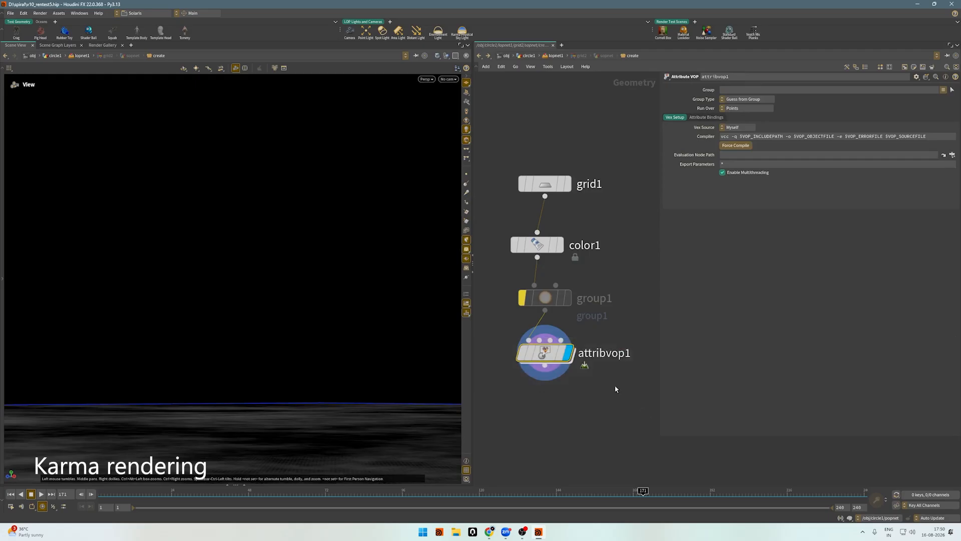
{"action": "left_click", "coordinate": [479, 56]}
Open the grd material inside materiallibrary2, review mtlxstandard_surface's base and specular settings, and return to lopnet1.
{"action": "left_click", "coordinate": [527, 253]}
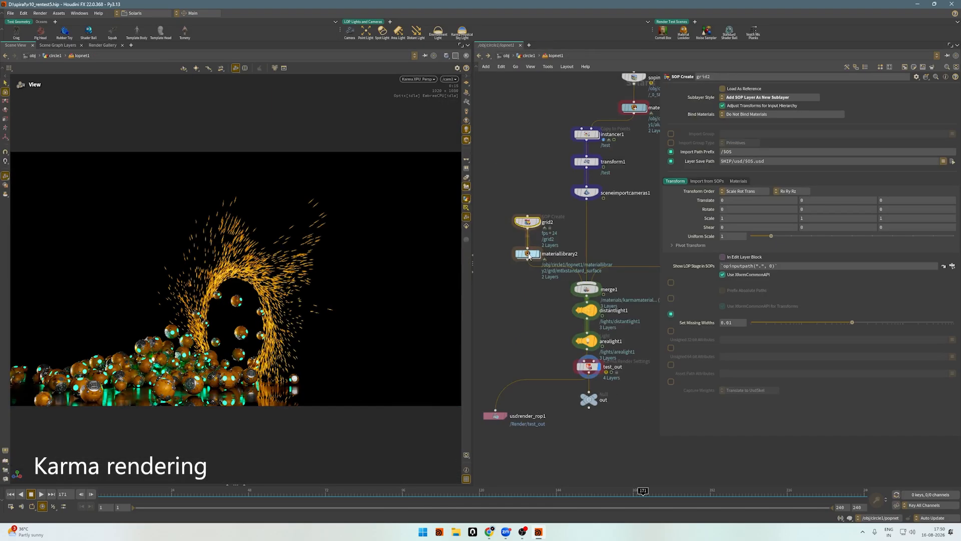
{"action": "double_click", "coordinate": [527, 254]}
{"action": "double_click", "coordinate": [615, 293]}
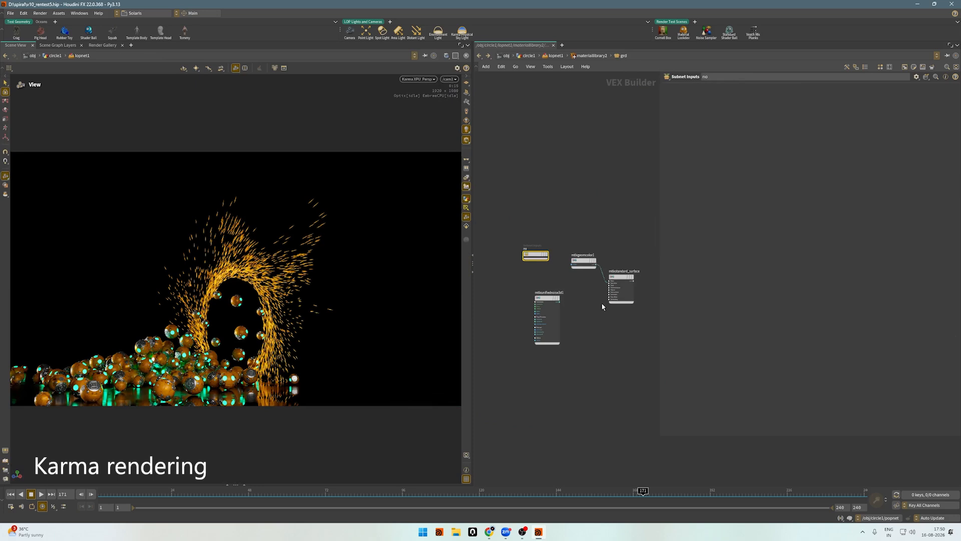
{"action": "scroll", "coordinate": [602, 303], "scroll_direction": "up", "scroll_amount": 5}
{"action": "left_click", "coordinate": [576, 300]}
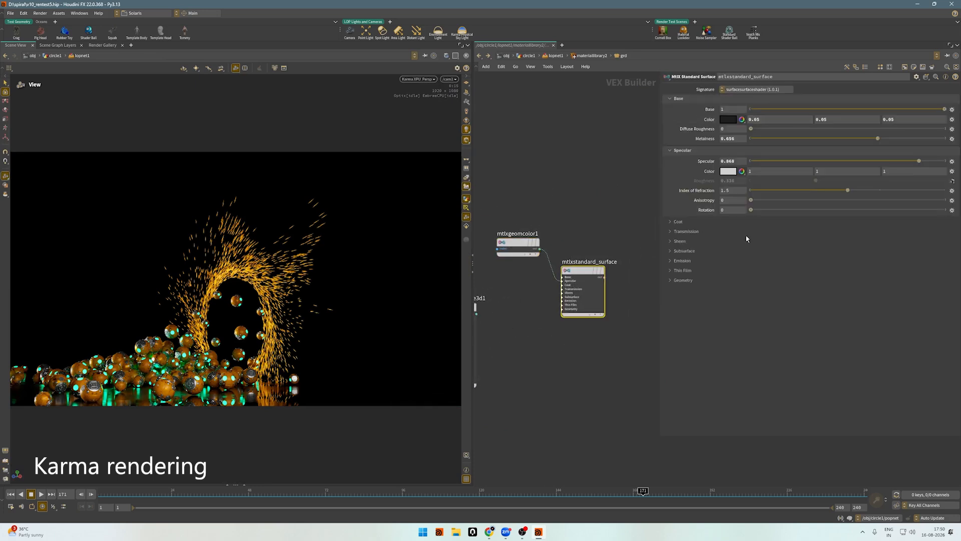
{"action": "left_click", "coordinate": [481, 56]}
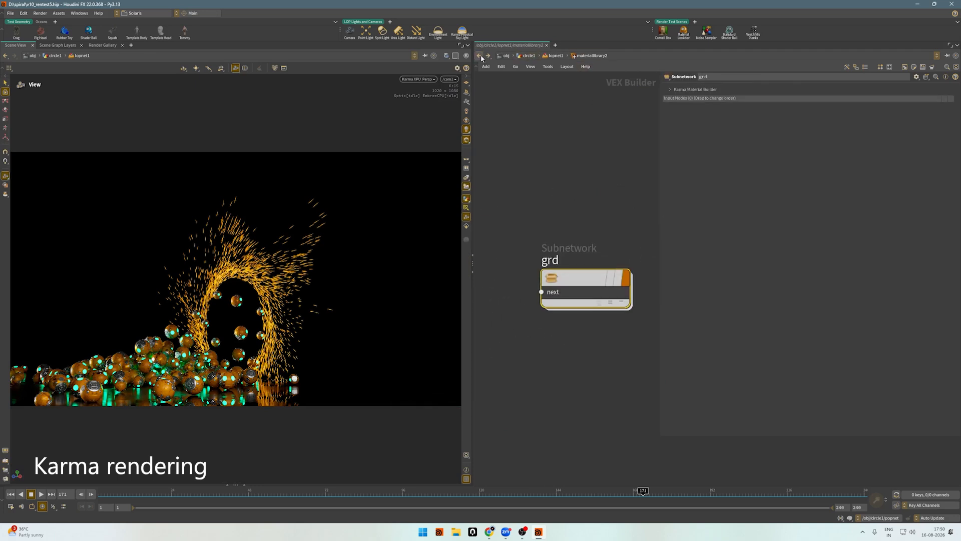
{"action": "left_click", "coordinate": [481, 57]}
Follow sopimport3's SOP path to null1, display the portal particle trails there, and return to lopnet1.
{"action": "scroll", "coordinate": [529, 197], "scroll_direction": "down", "scroll_amount": 2}
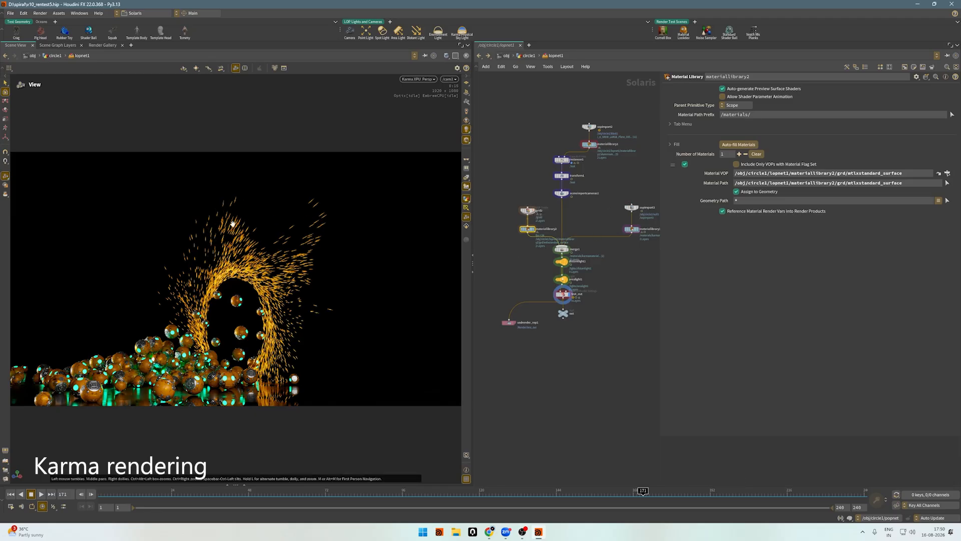
{"action": "scroll", "coordinate": [614, 211], "scroll_direction": "up", "scroll_amount": 5}
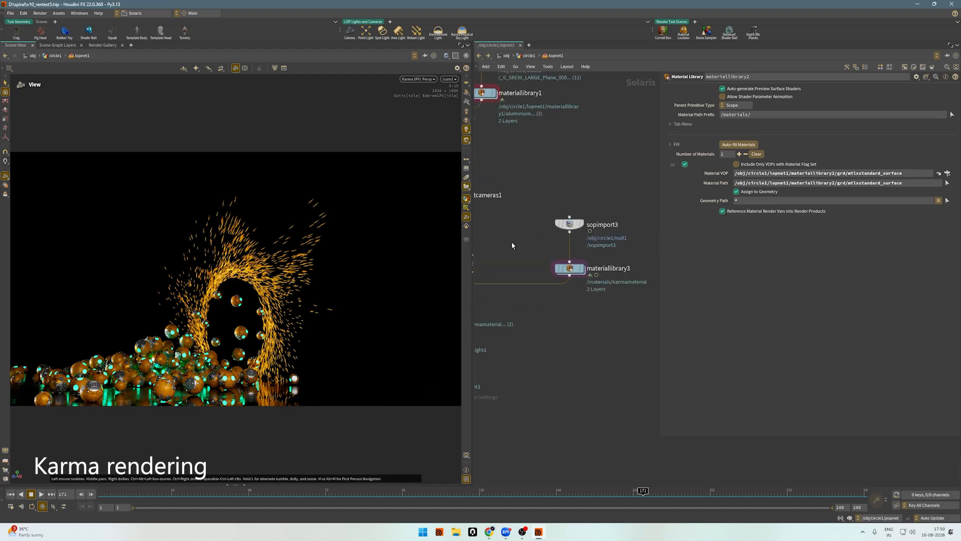
{"action": "left_click", "coordinate": [569, 224]}
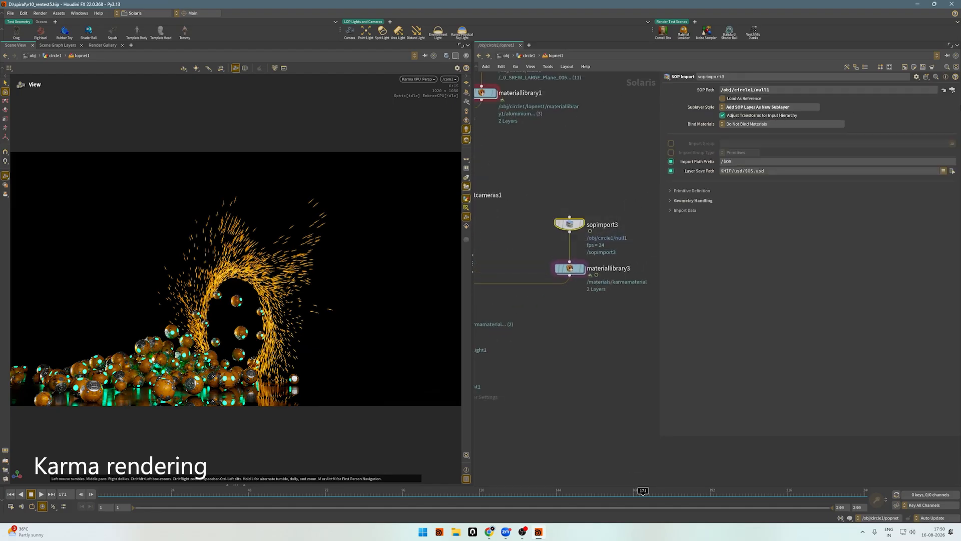
{"action": "left_click", "coordinate": [944, 90]}
{"action": "scroll", "coordinate": [597, 317], "scroll_direction": "up", "scroll_amount": 4}
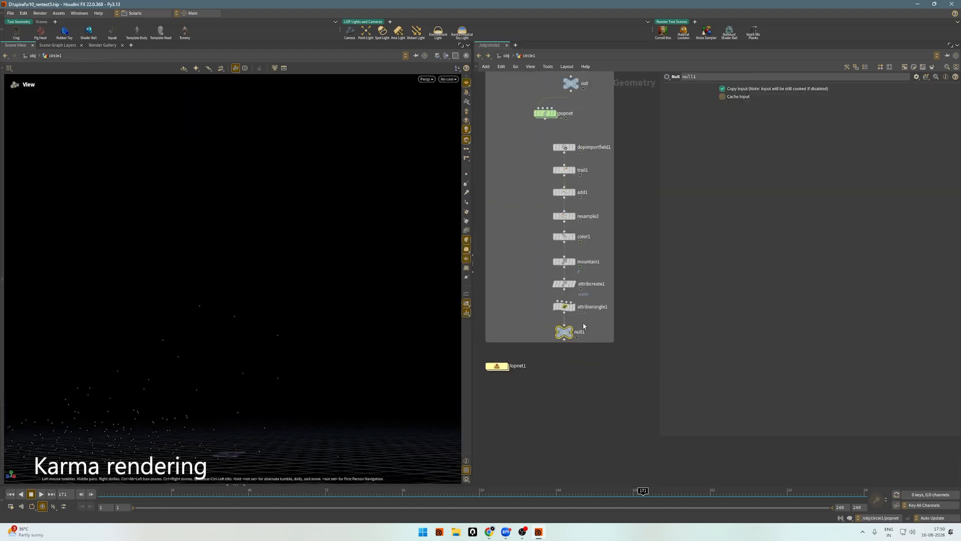
{"action": "left_click", "coordinate": [571, 329]}
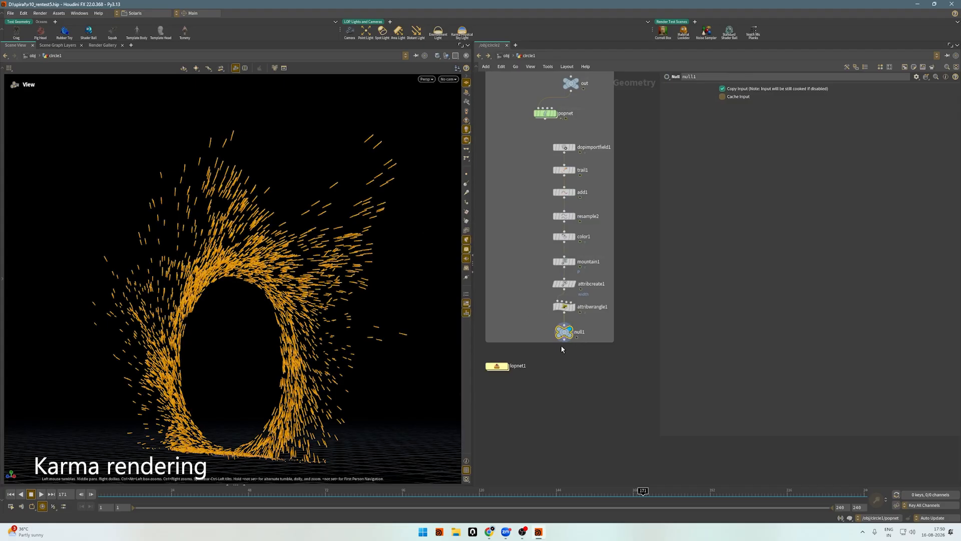
{"action": "double_click", "coordinate": [497, 366]}
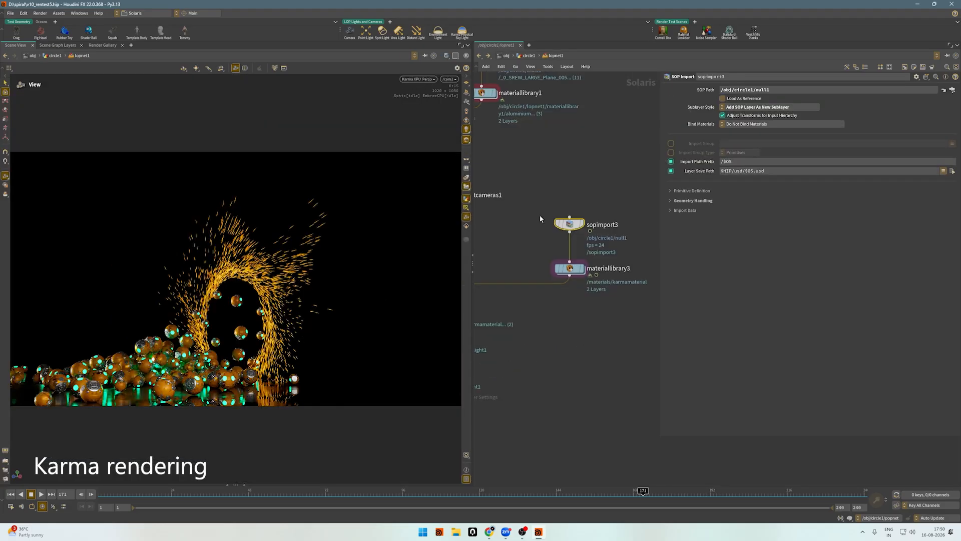
Review sopimport3's SOP path and expand its Geometry Handling and Import Data settings.
{"action": "mouse_move", "coordinate": [528, 245]}
{"action": "left_mouse_down"}
{"action": "mouse_move", "coordinate": [629, 210]}
{"action": "mouse_move", "coordinate": [536, 256]}
{"action": "left_mouse_up"}
{"action": "left_click_drag", "start_coordinate": [846, 89], "coordinate": [674, 90]}
{"action": "left_click", "coordinate": [617, 208]}
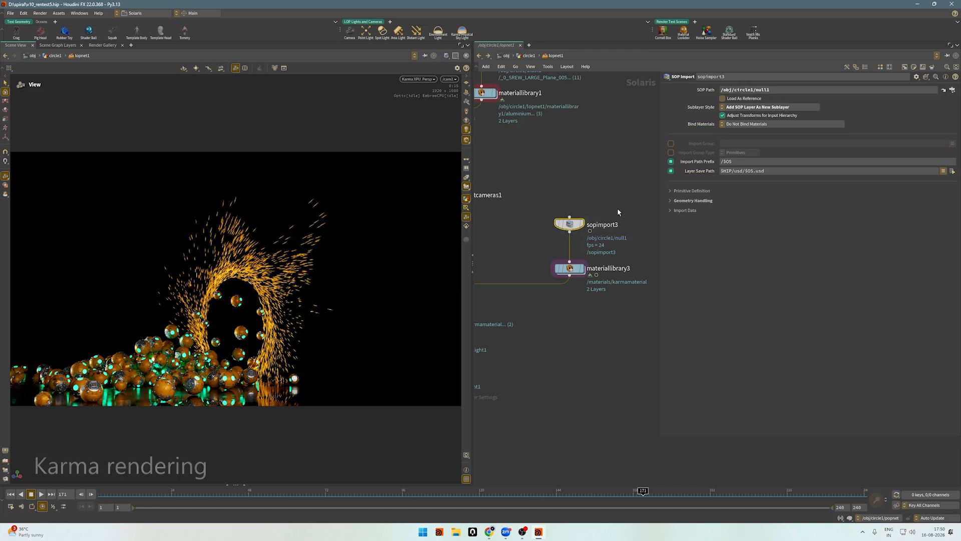
{"action": "left_click", "coordinate": [688, 201]}
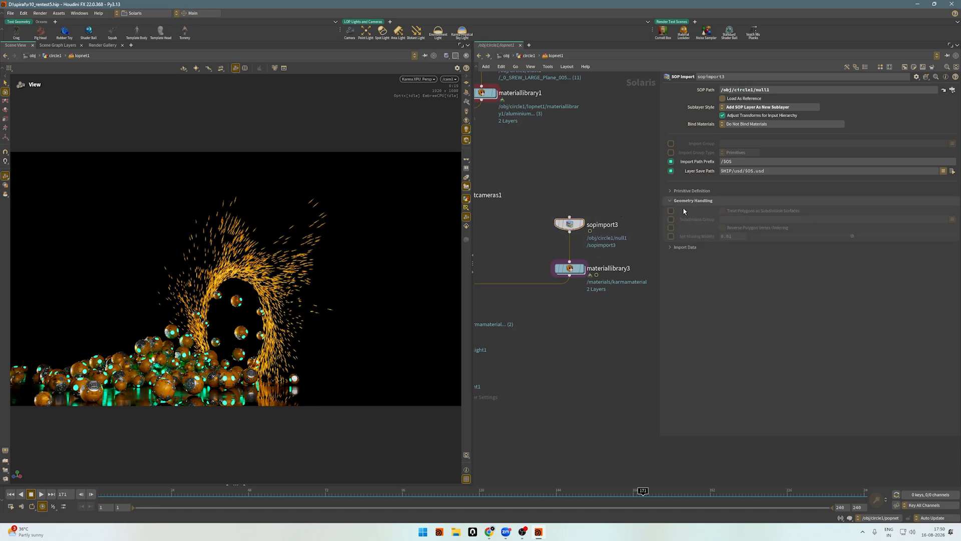
{"action": "left_click", "coordinate": [685, 248]}
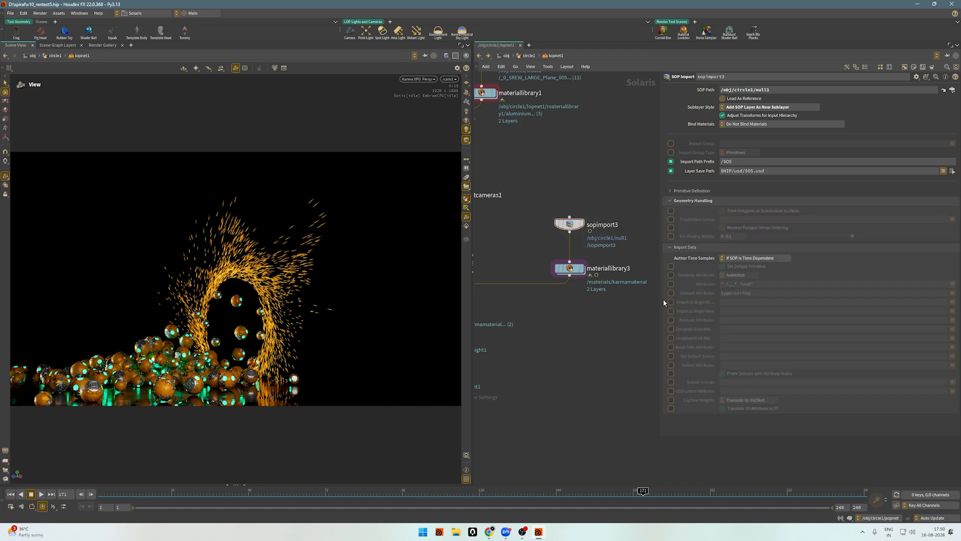
Try enabling the Attributes import pattern in sopimport3's Import Data settings.
{"action": "left_click", "coordinate": [671, 283]}
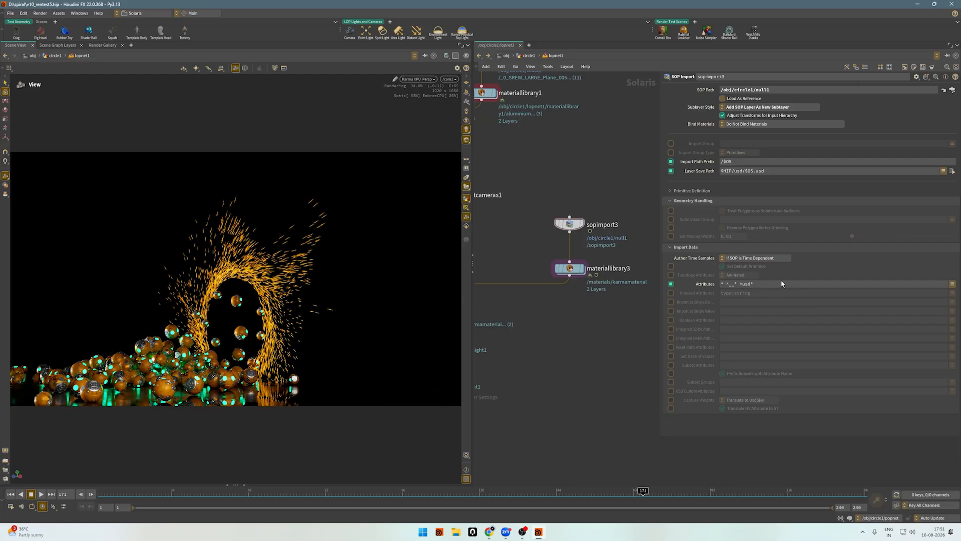
{"action": "left_click", "coordinate": [709, 283]}
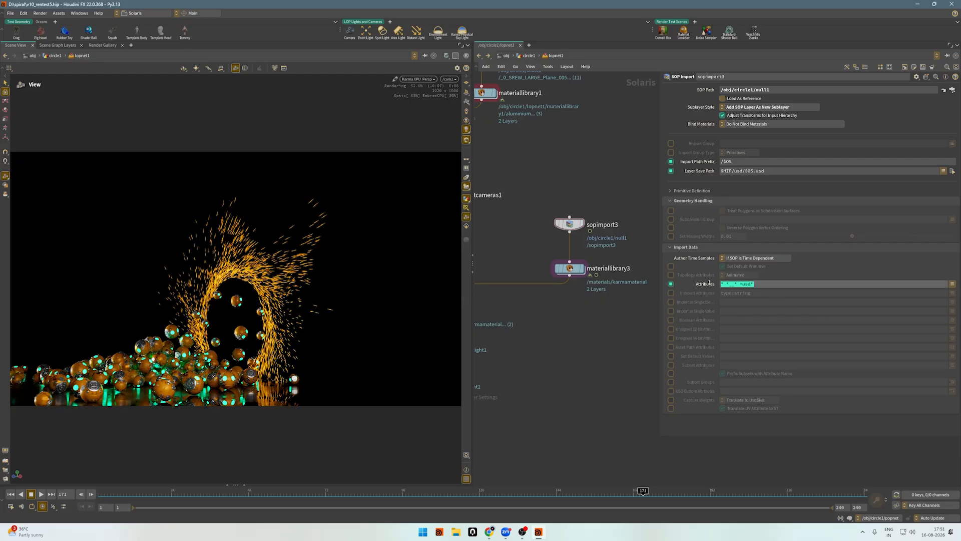
{"action": "left_click", "coordinate": [672, 284]}
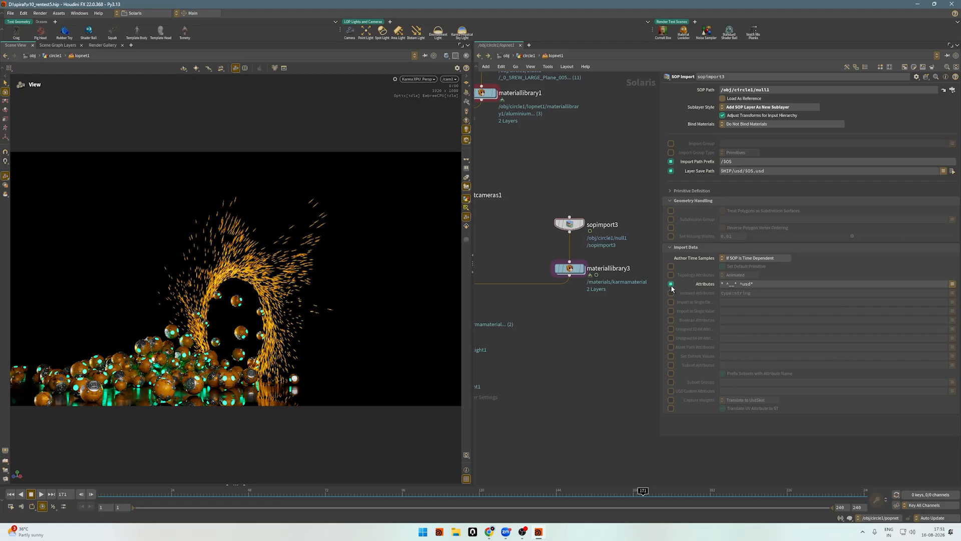
{"action": "scroll", "coordinate": [621, 299], "scroll_direction": "down", "scroll_amount": 3}
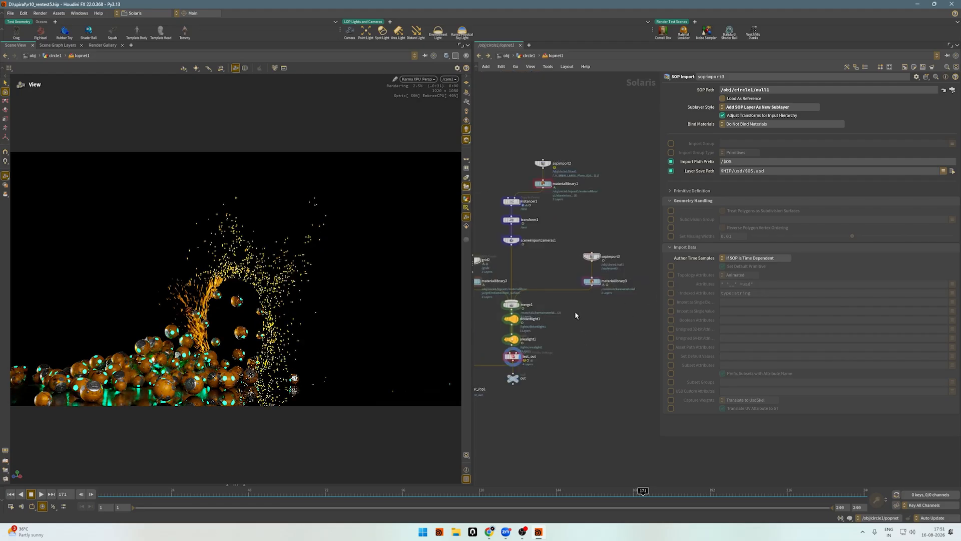
{"action": "scroll", "coordinate": [588, 296], "scroll_direction": "up", "scroll_amount": 2}
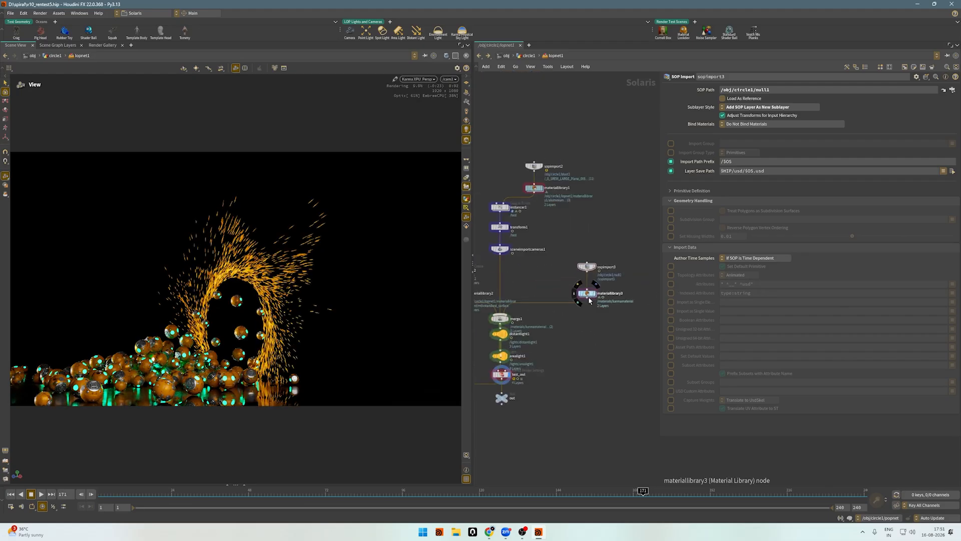
{"action": "scroll", "coordinate": [587, 296], "scroll_direction": "up", "scroll_amount": 2}
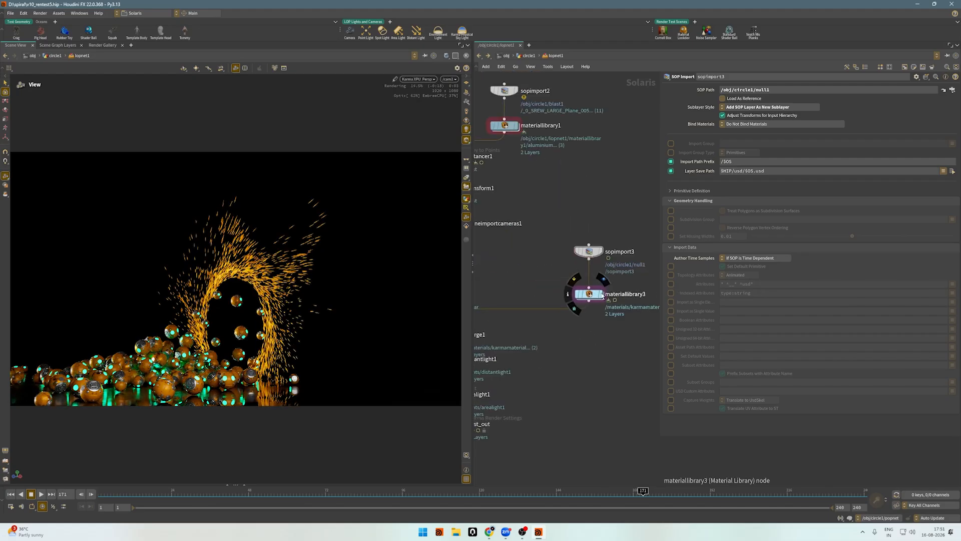
{"action": "left_click", "coordinate": [426, 79]}
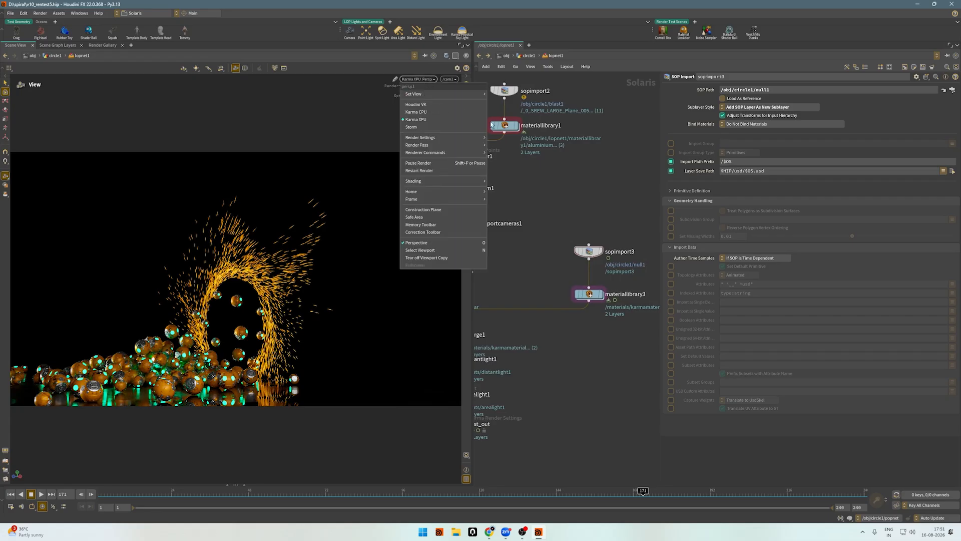
{"action": "left_click", "coordinate": [573, 176]}
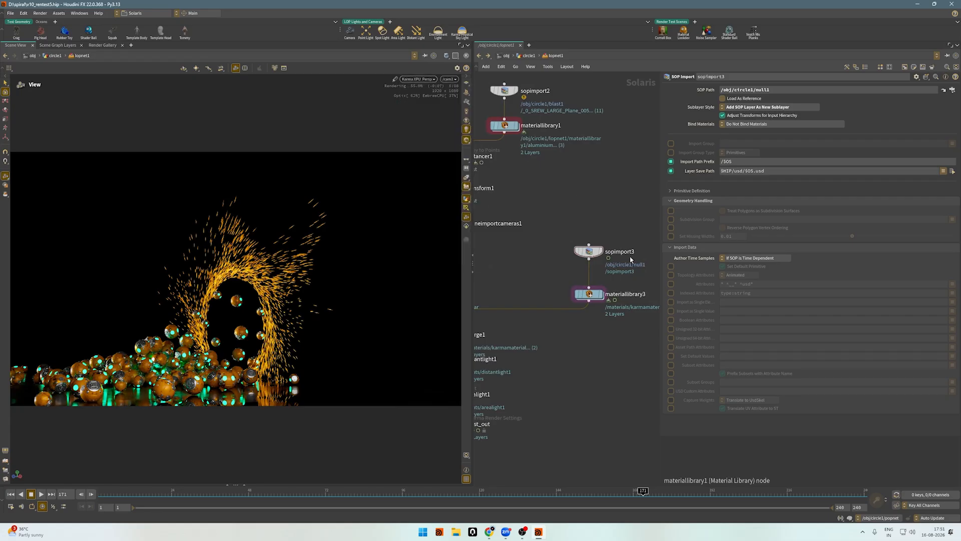
{"action": "scroll", "coordinate": [573, 176], "scroll_direction": "down", "scroll_amount": 3}
{"action": "middle_click_drag", "start_coordinate": [563, 337], "coordinate": [637, 356]}
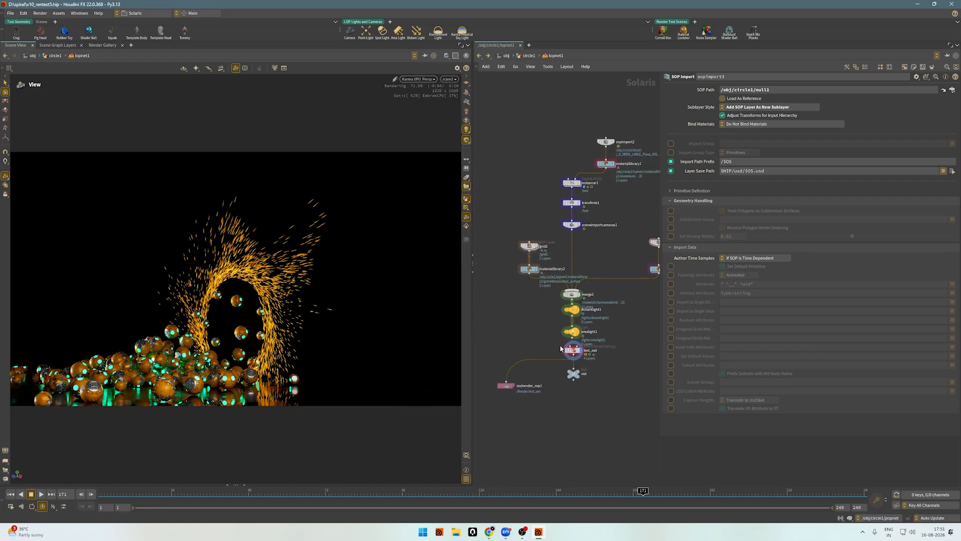
{"action": "scroll", "coordinate": [555, 345], "scroll_direction": "up", "scroll_amount": 1}
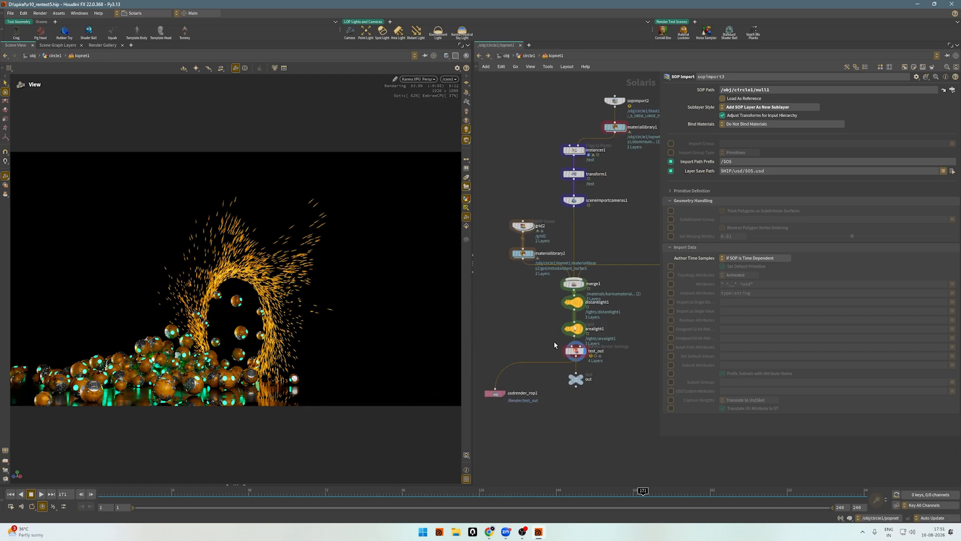